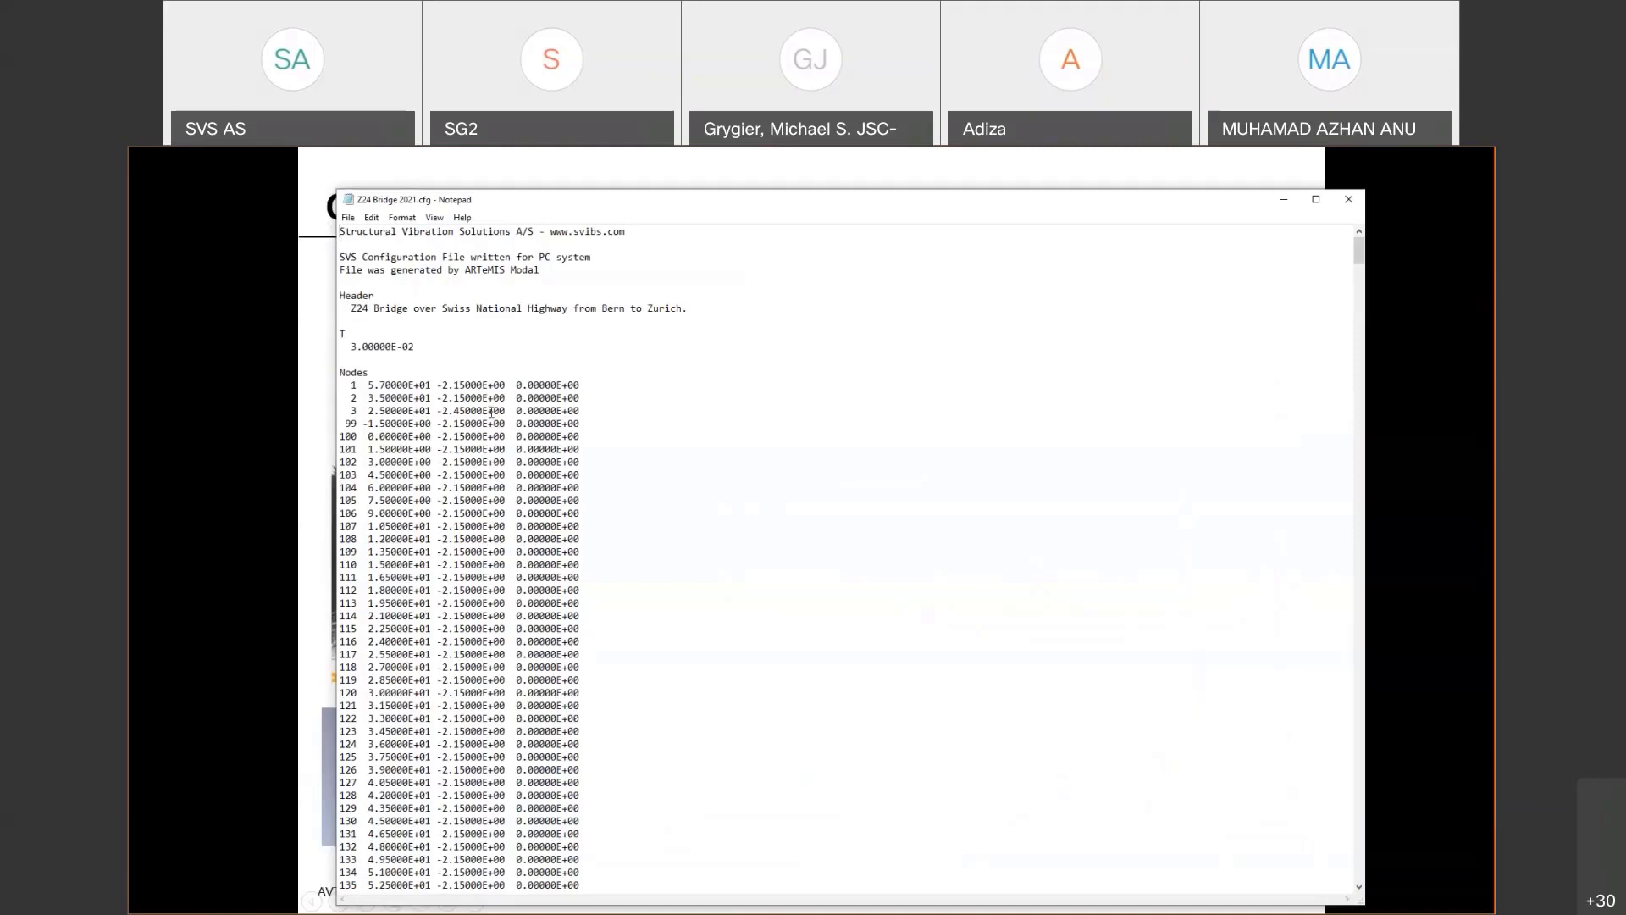
# Examine the Header, T and Nodes sections of Z24 Bridge 2021.cfg, including the coordinates of node 1.
pyautogui.doubleClick(363, 295)
pyautogui.doubleClick(343, 333)
pyautogui.doubleClick(356, 385)
pyautogui.moveTo(369, 385); pyautogui.dragTo(580, 386)
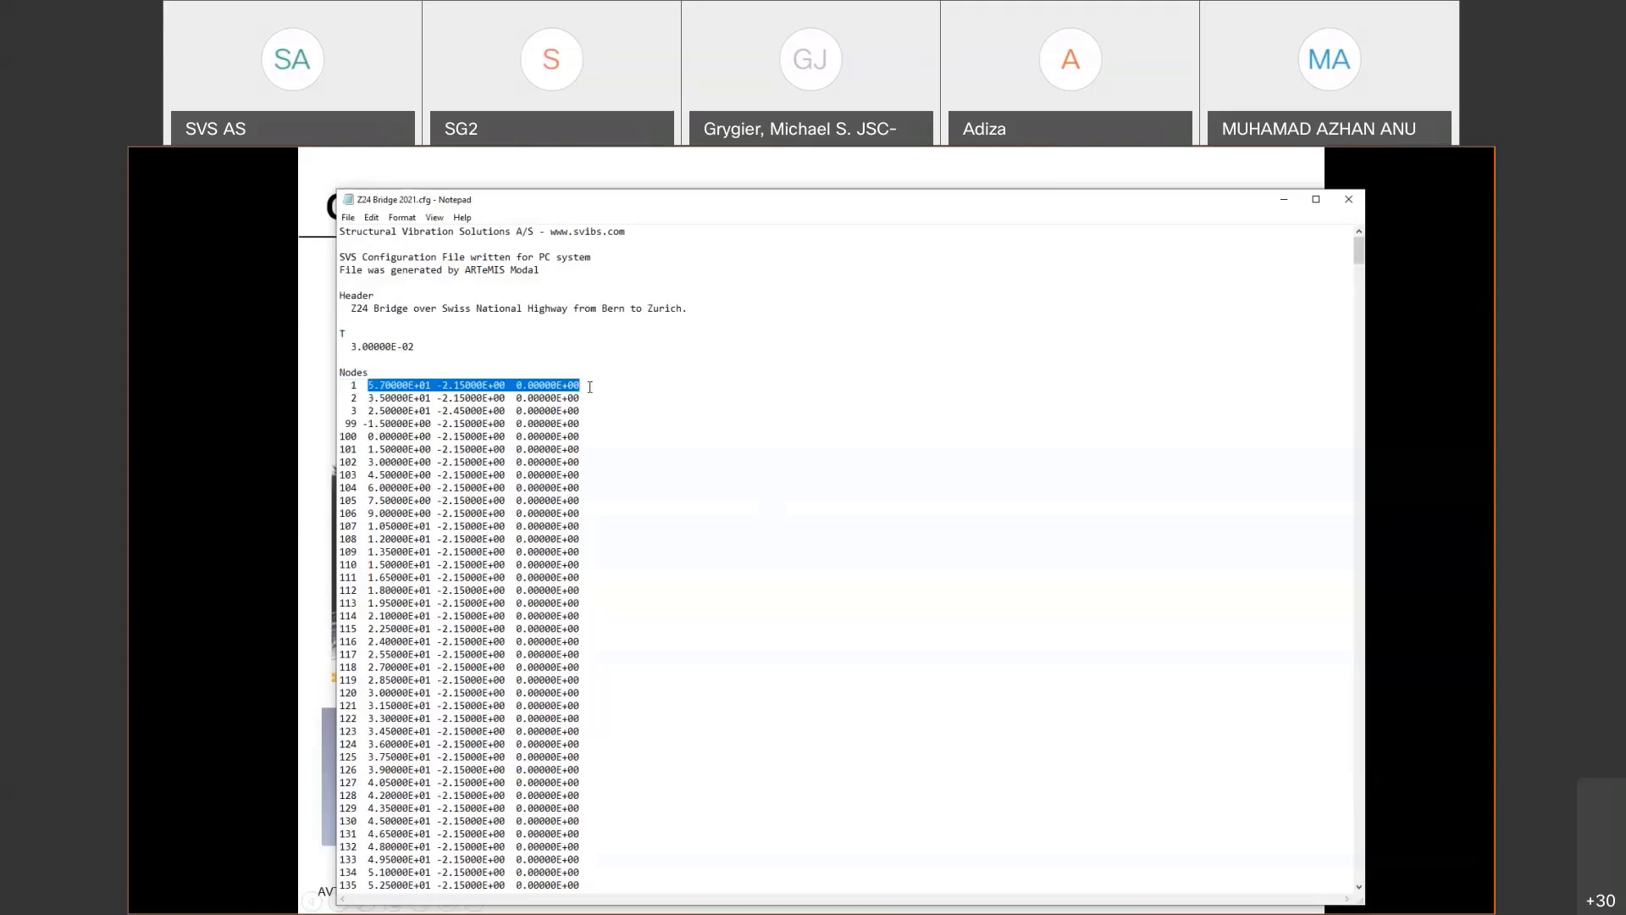
pyautogui.scroll(-20, 590, 387)
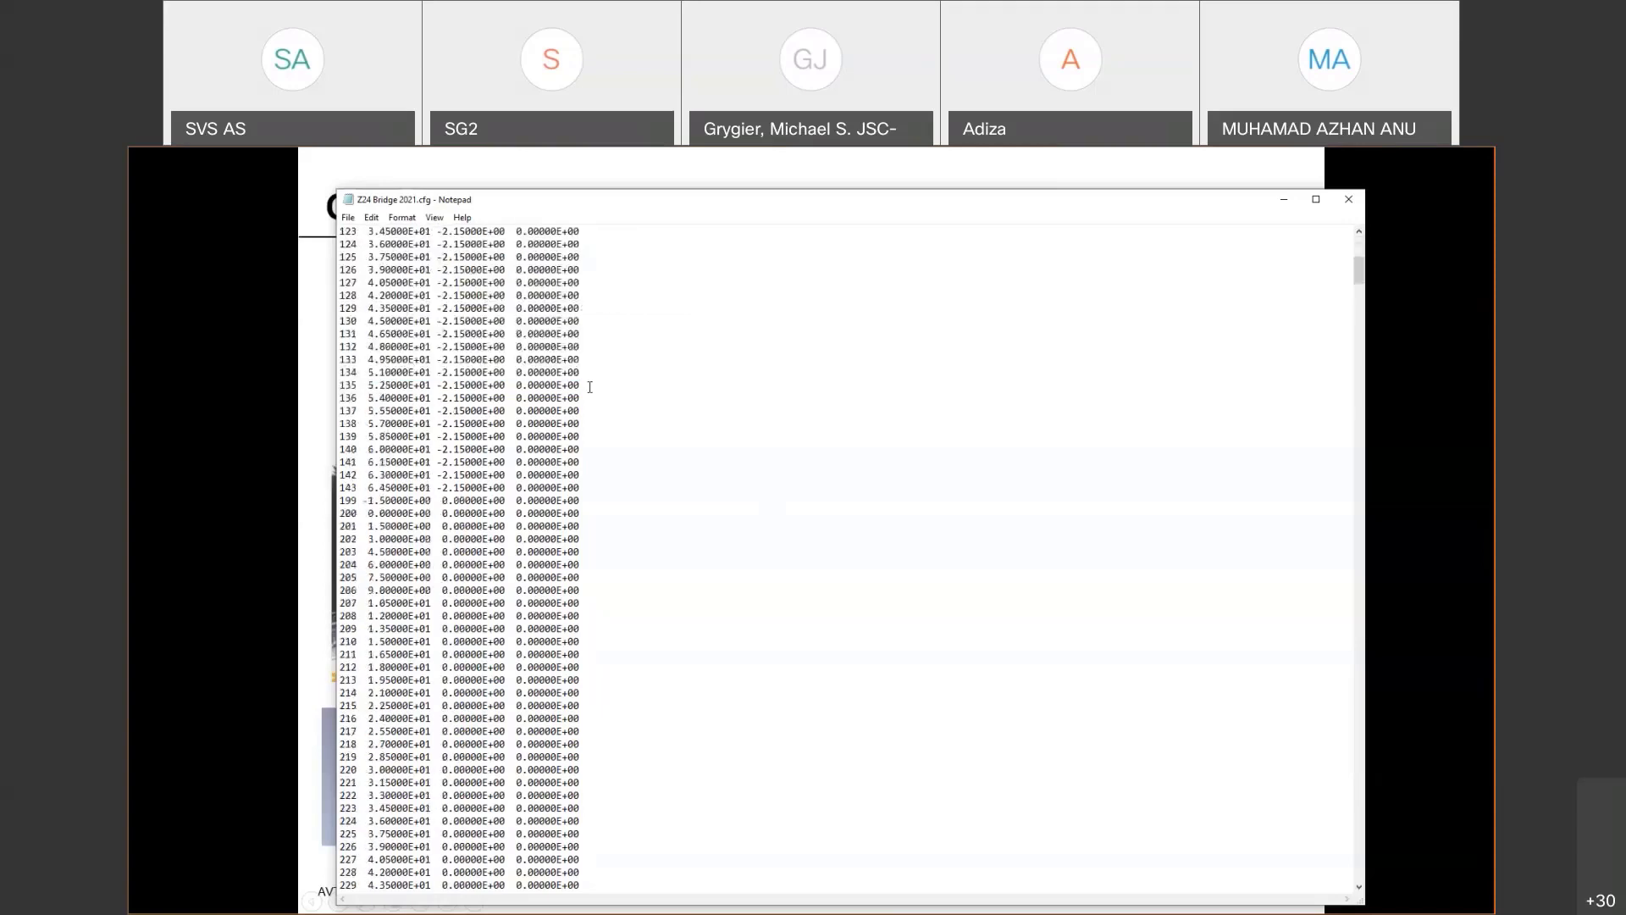
# Examine the Lines section of the configuration file, highlighting the first node pair.
pyautogui.scroll(-20, 589, 387)
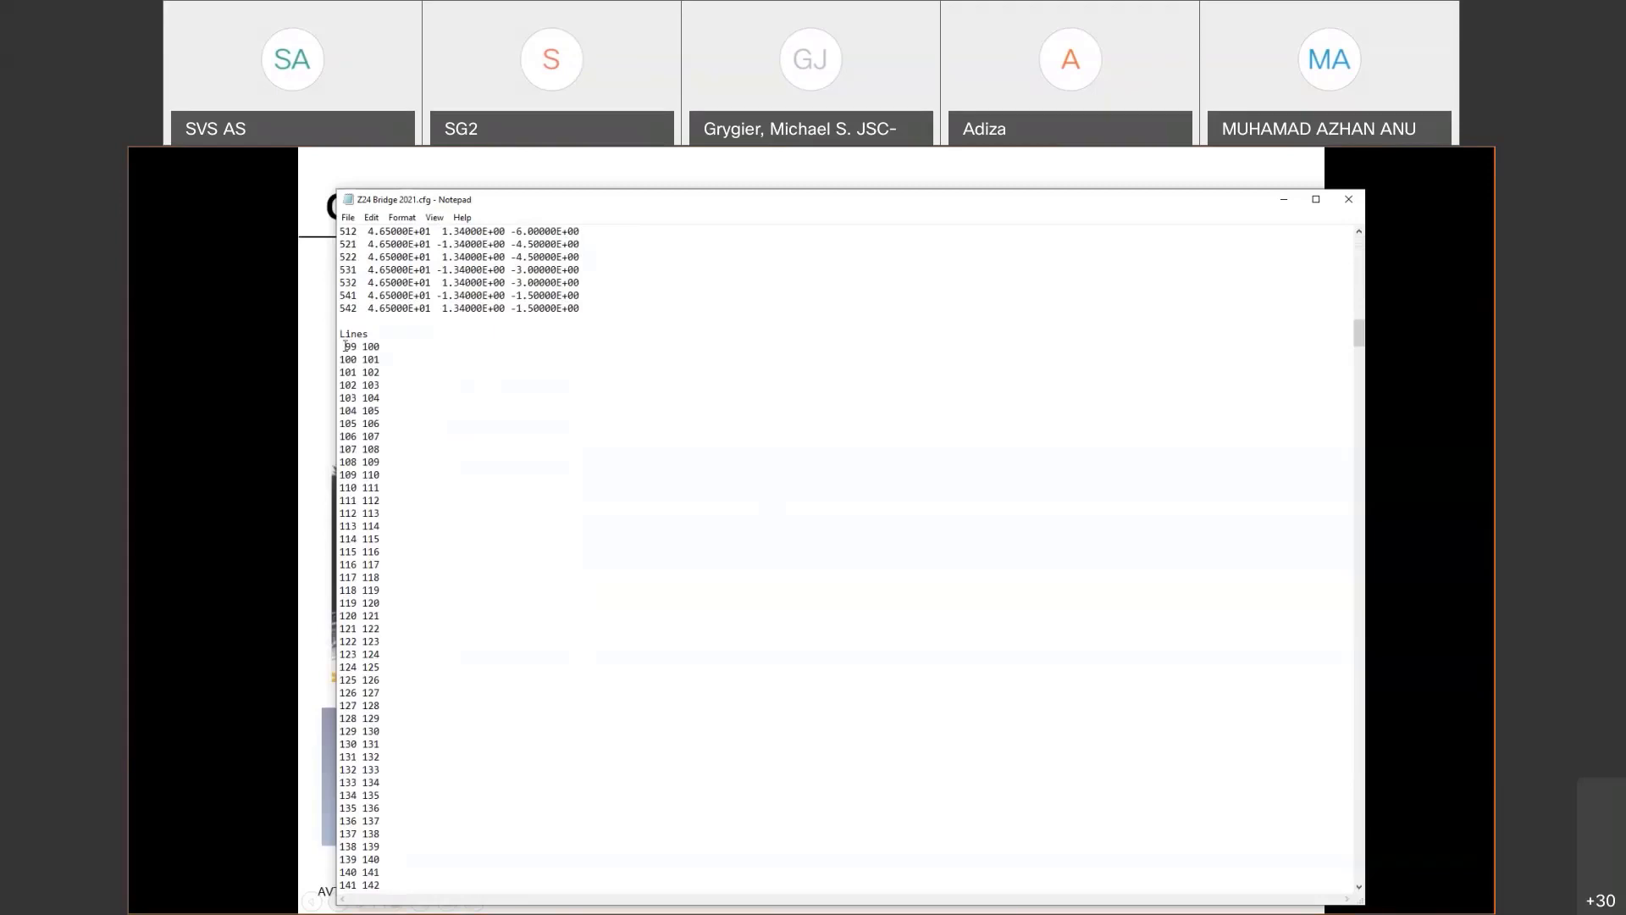
pyautogui.moveTo(347, 347); pyautogui.dragTo(381, 347)
pyautogui.scroll(-20, 391, 400)
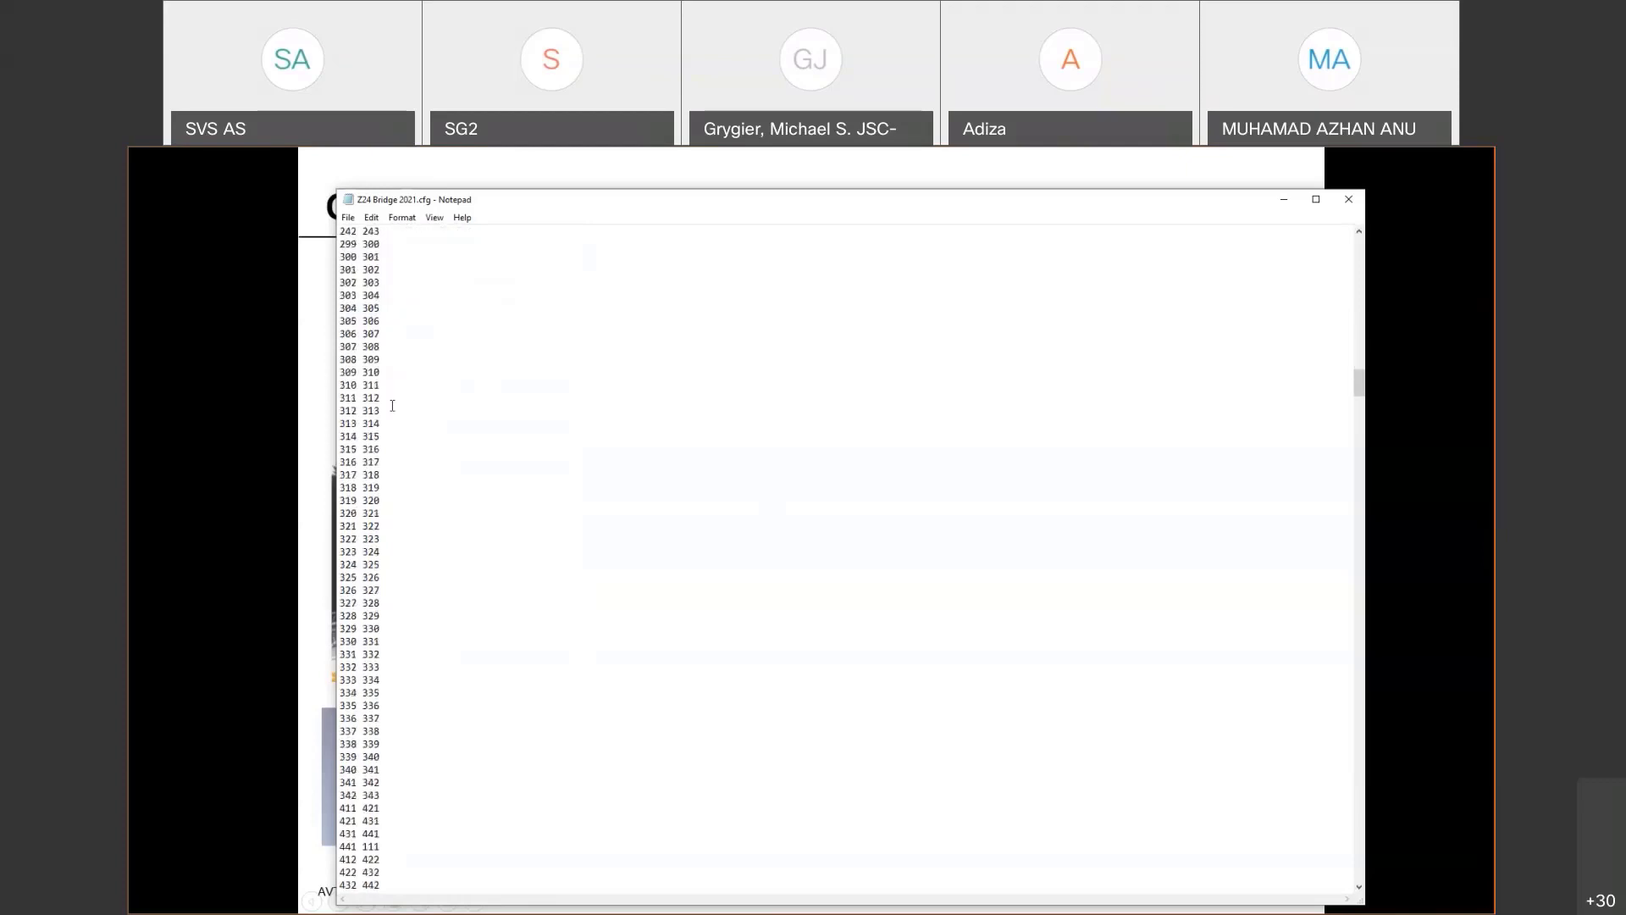
pyautogui.scroll(-20, 393, 405)
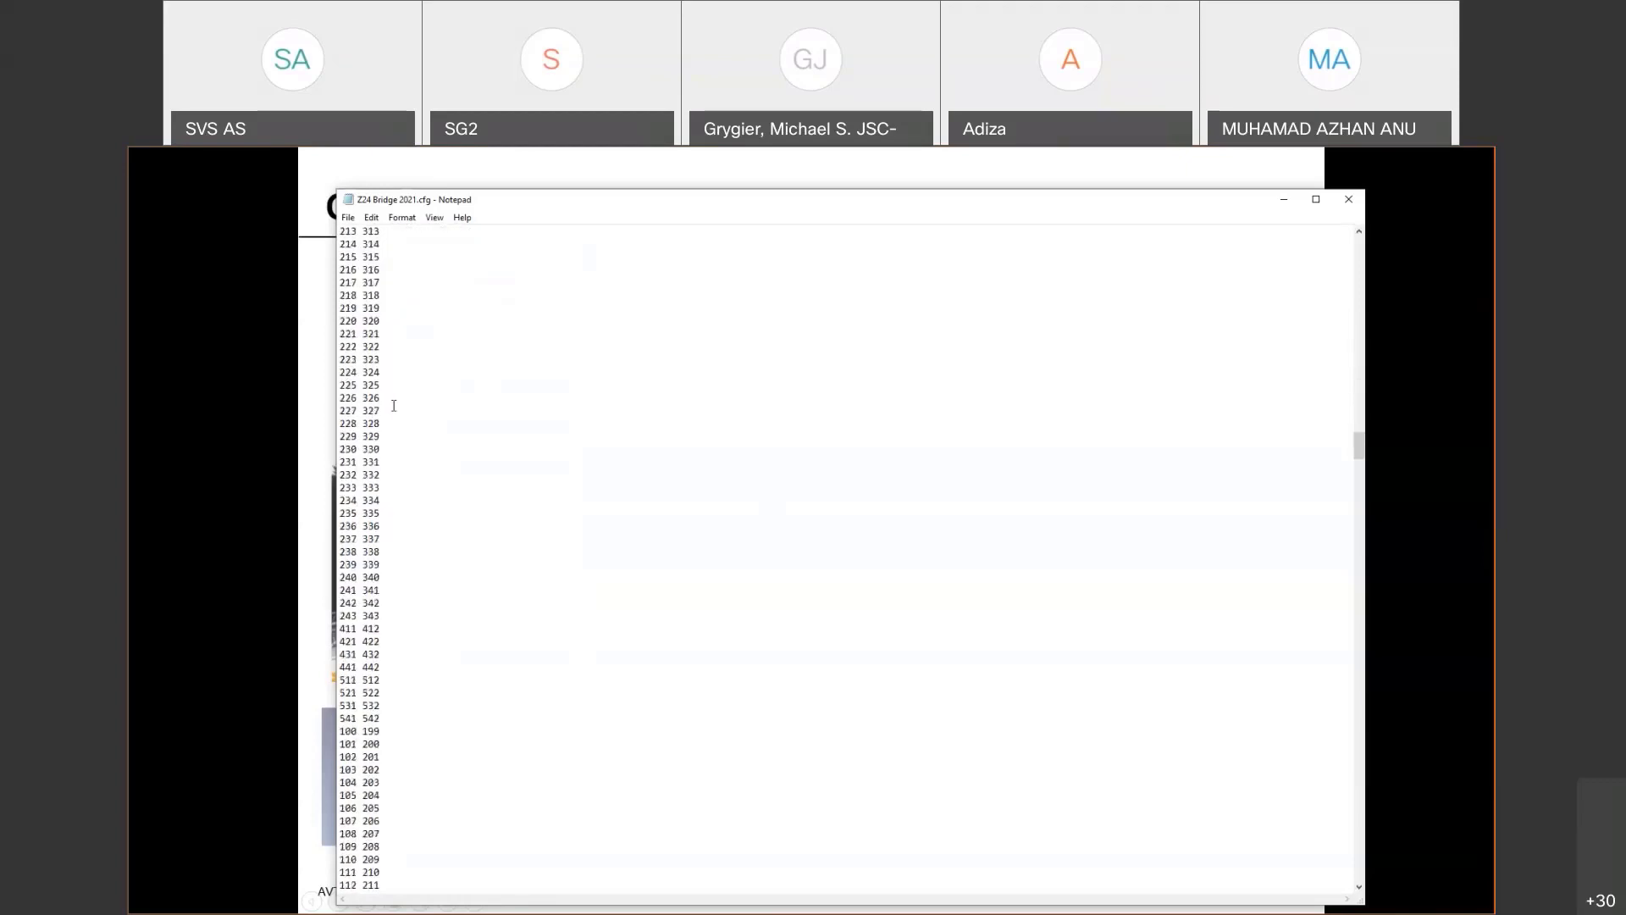
# Examine the Surfaces section, checking how the first surface is defined by three nodes.
pyautogui.scroll(-20, 394, 406)
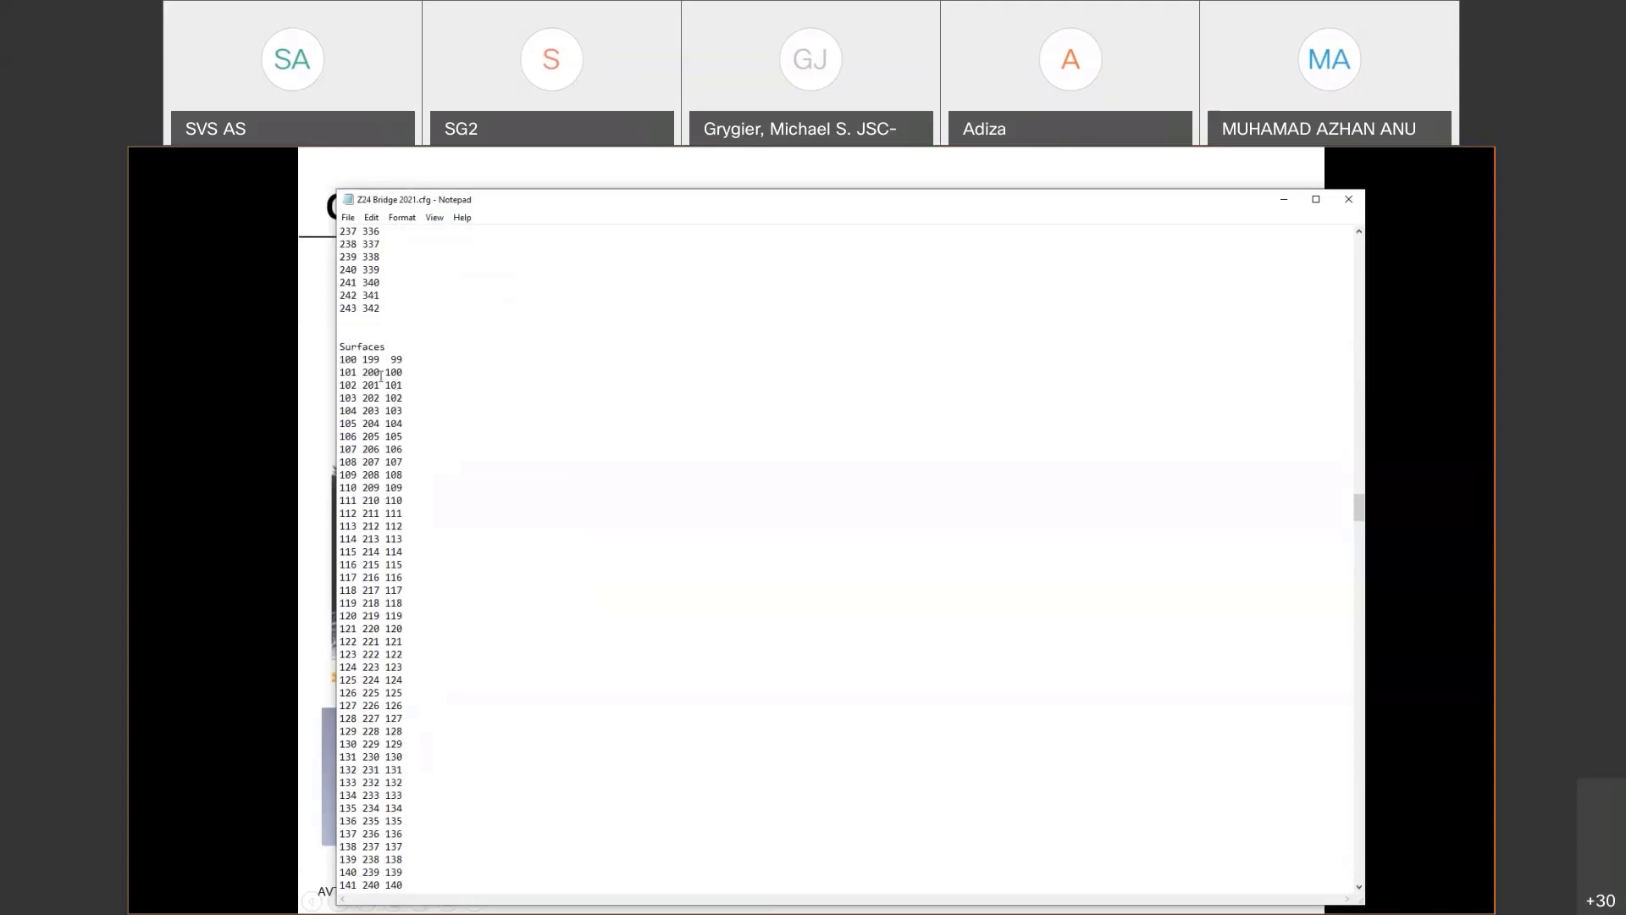
pyautogui.keyDown('shift'); pyautogui.click(404, 361); pyautogui.keyUp('shift')
pyautogui.scroll(-20, 466, 456)
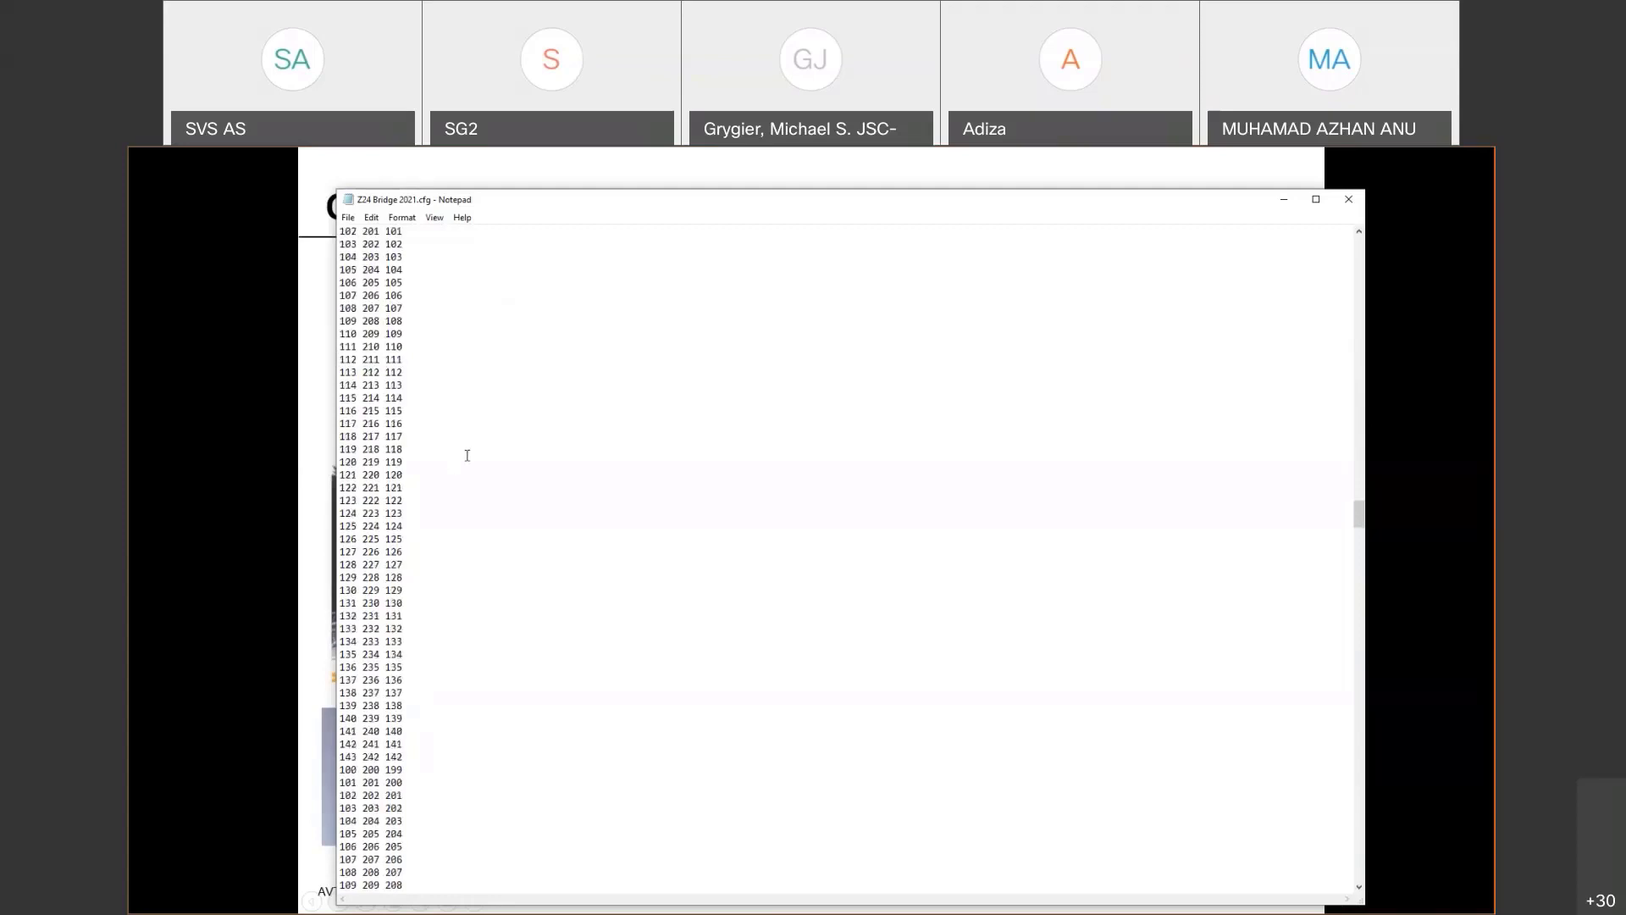
pyautogui.scroll(-20, 467, 456)
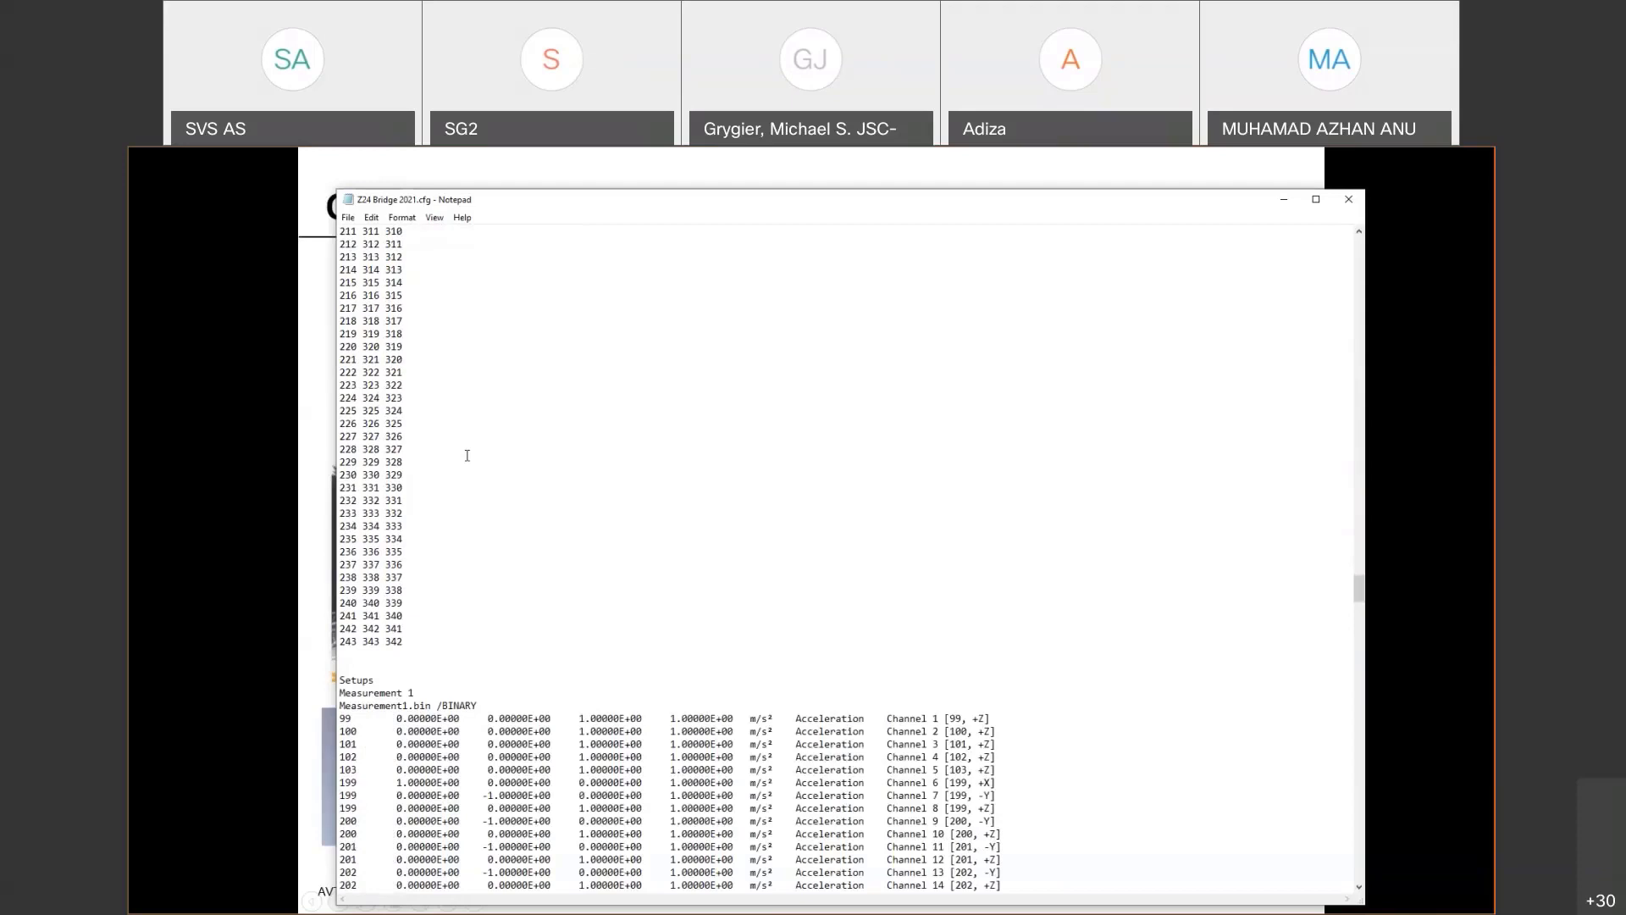
# Examine the Measurement 1 setup, highlighting the first channel's direction vector, unit and measurement type.
pyautogui.scroll(-6, 467, 455)
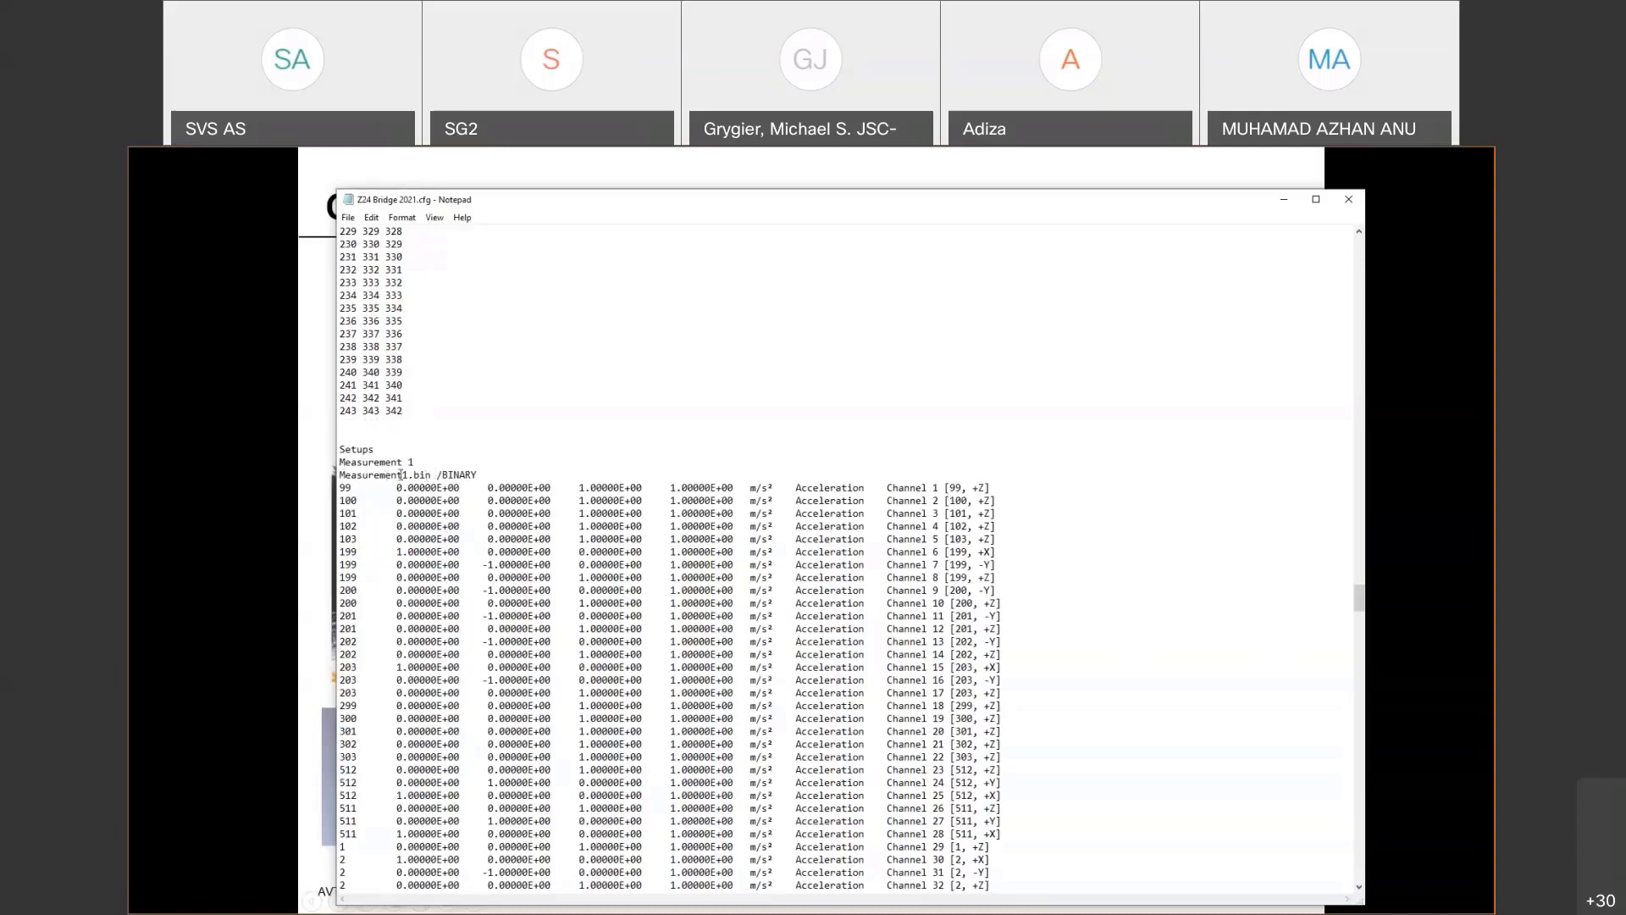
pyautogui.scroll(-2, 404, 474)
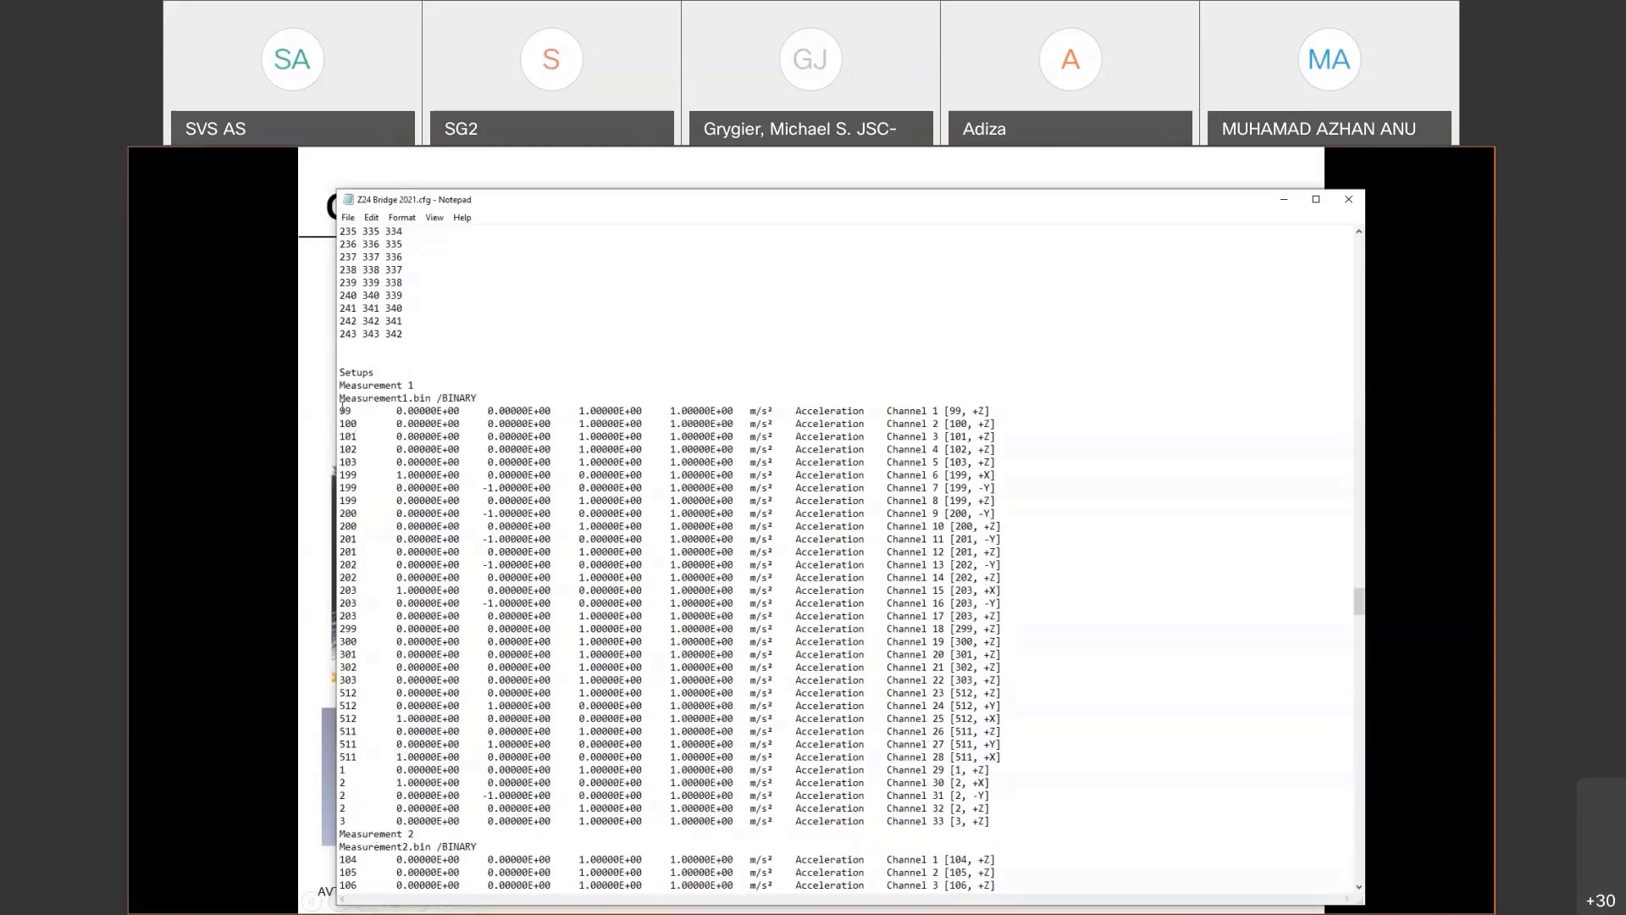
pyautogui.moveTo(341, 410); pyautogui.dragTo(644, 409)
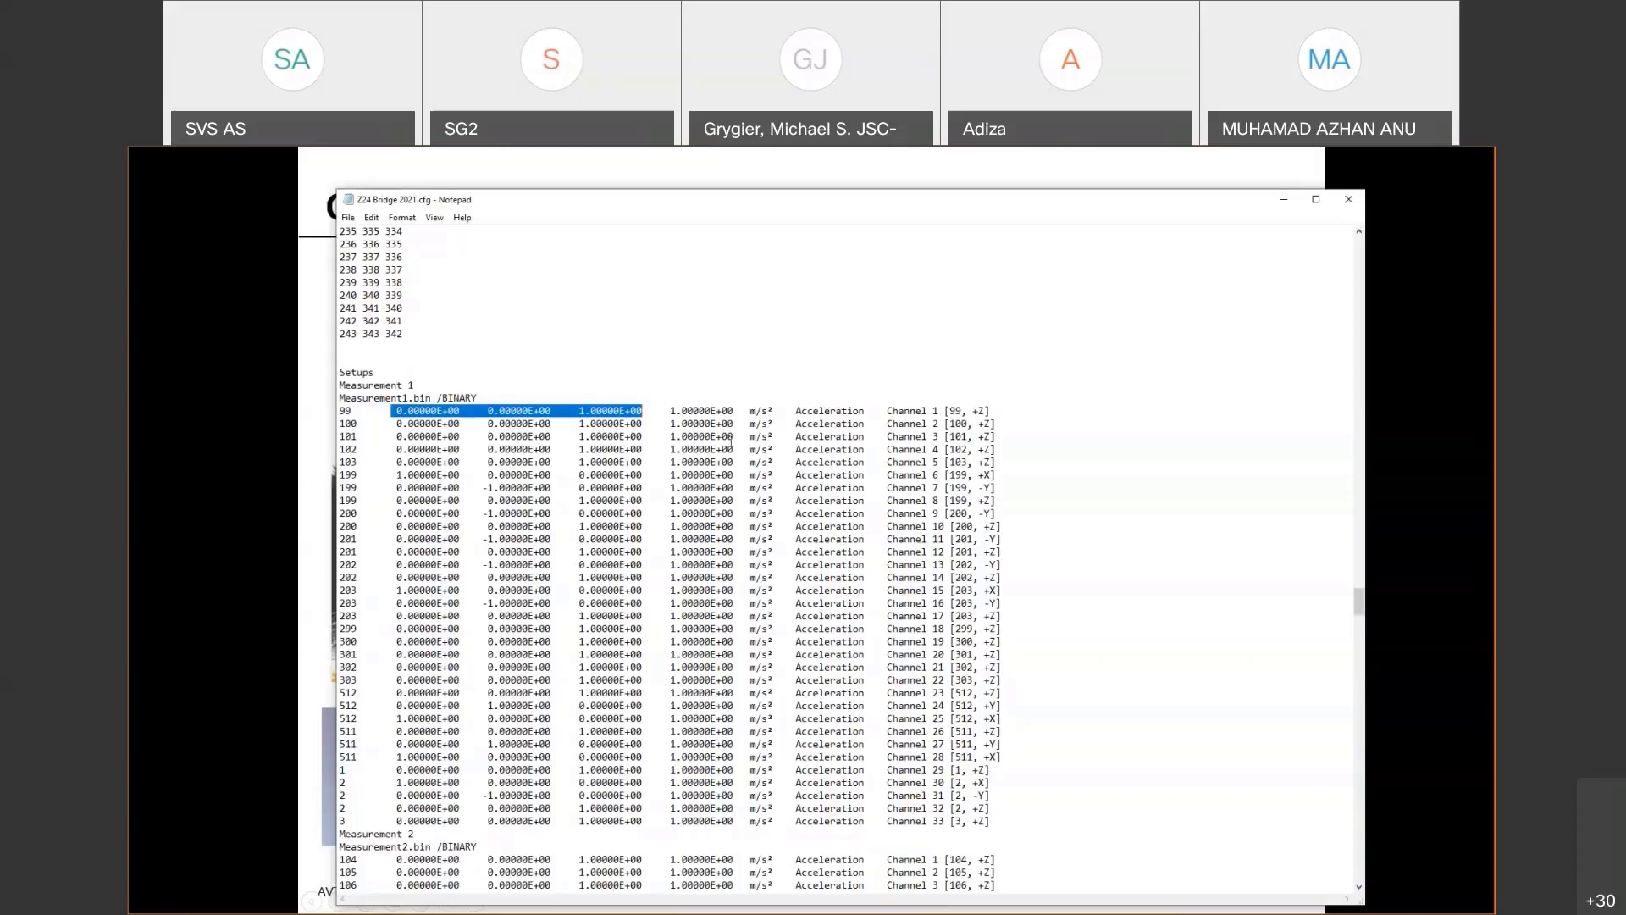
pyautogui.moveTo(749, 410); pyautogui.dragTo(777, 409)
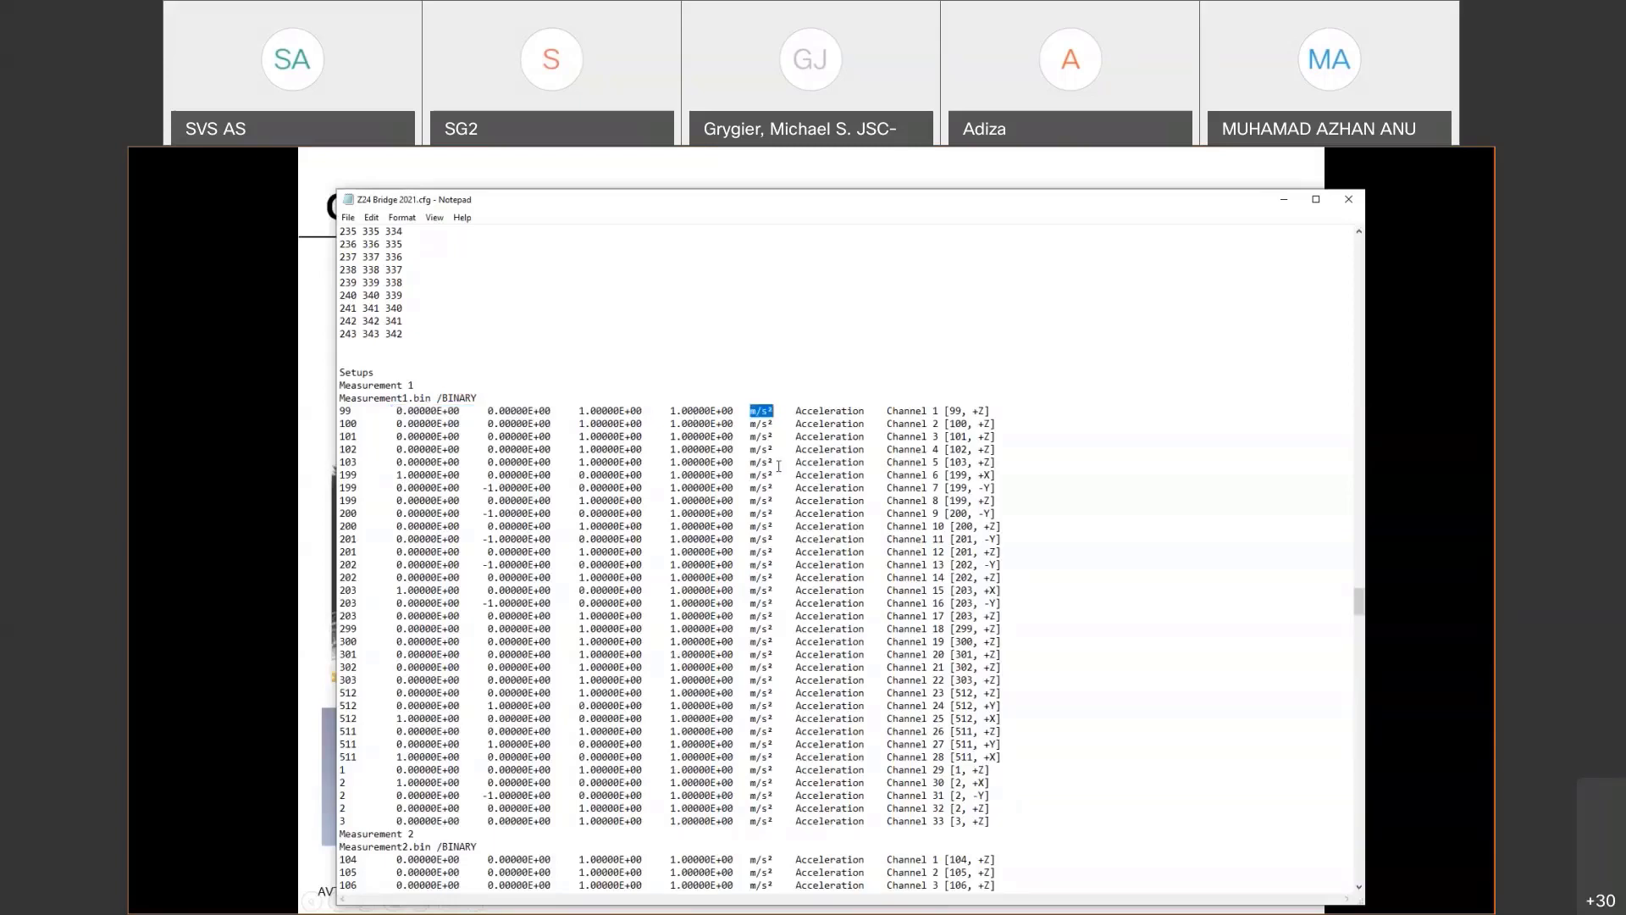
pyautogui.doubleClick(829, 411)
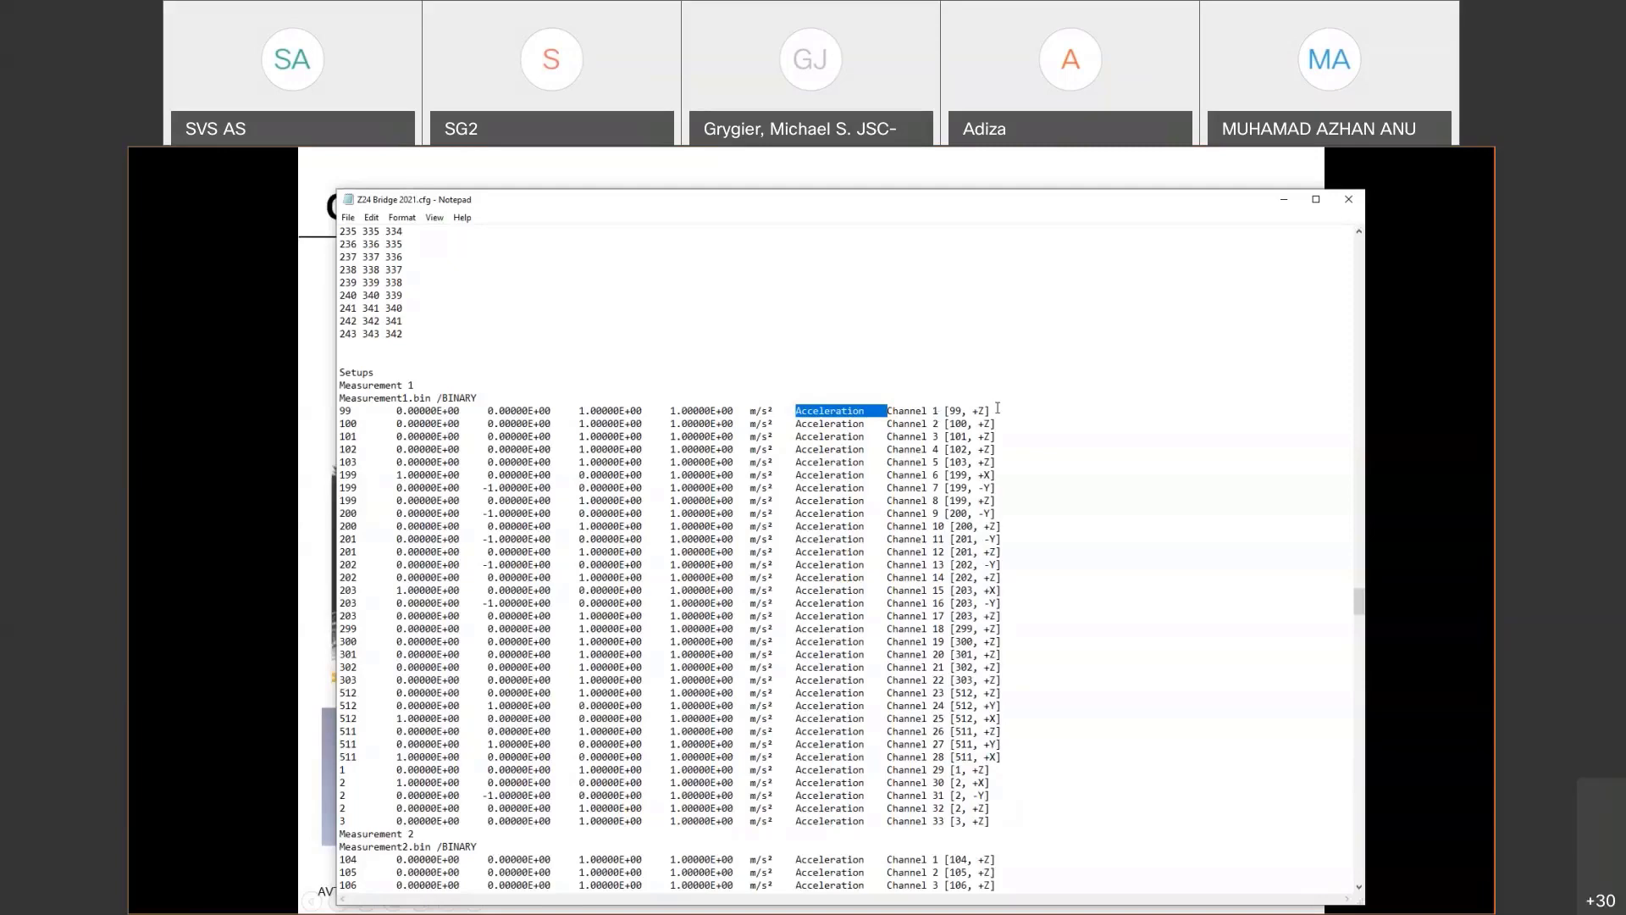
# Compare the channel rows for nodes 1, 2 and 3 at the end of Measurement 1 and Measurement 2.
pyautogui.scroll(-2, 428, 699)
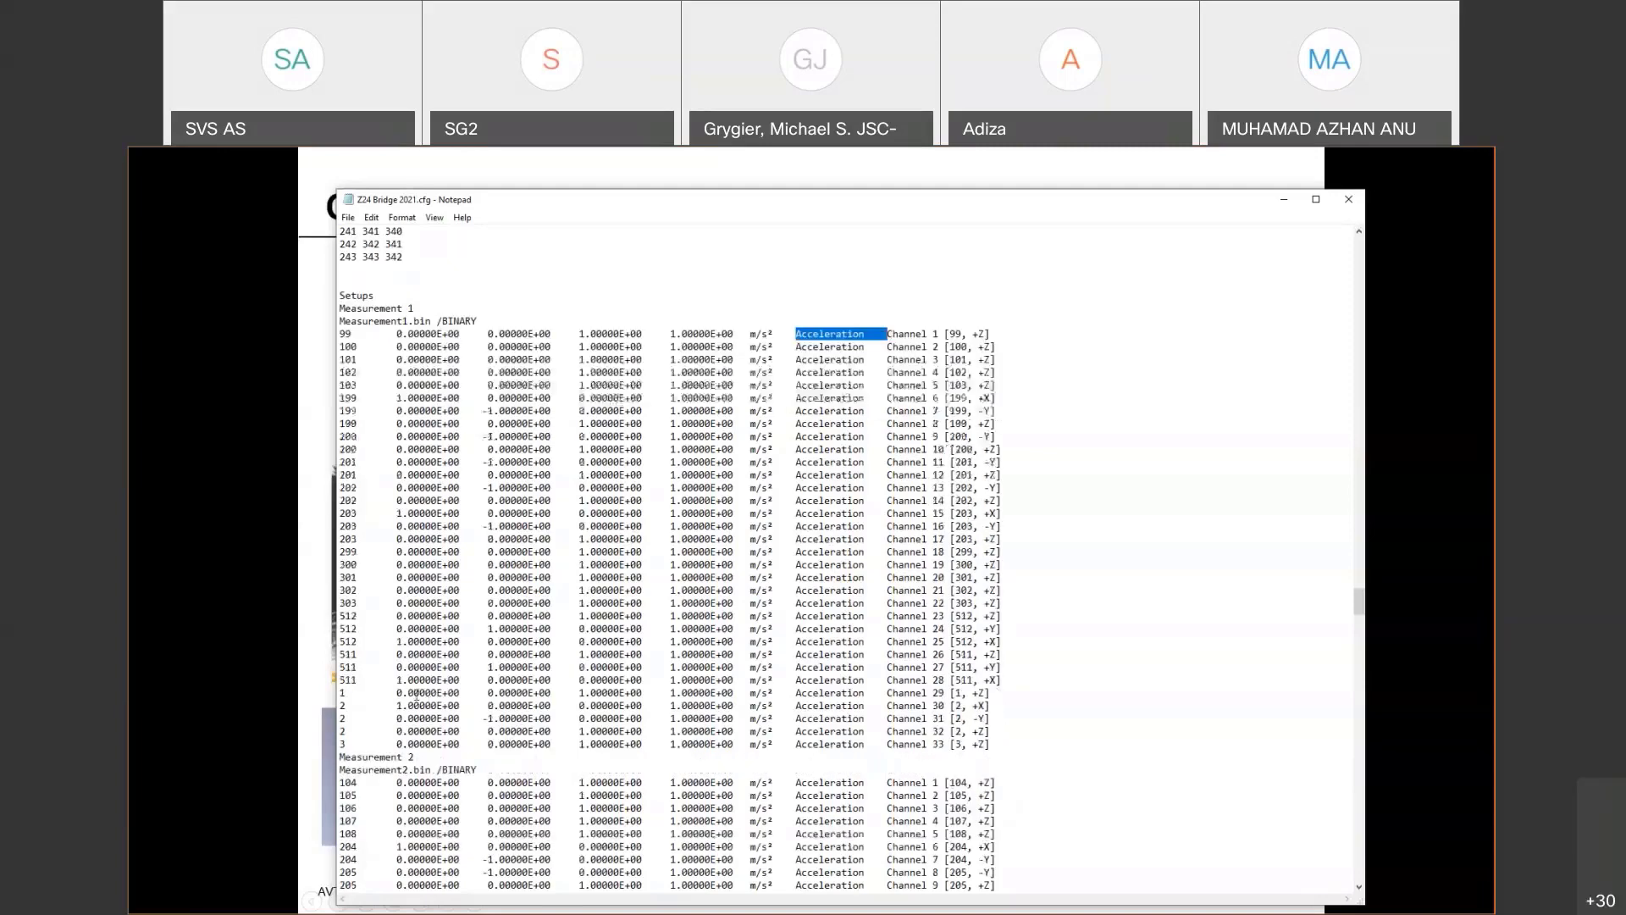
pyautogui.scroll(-3, 416, 695)
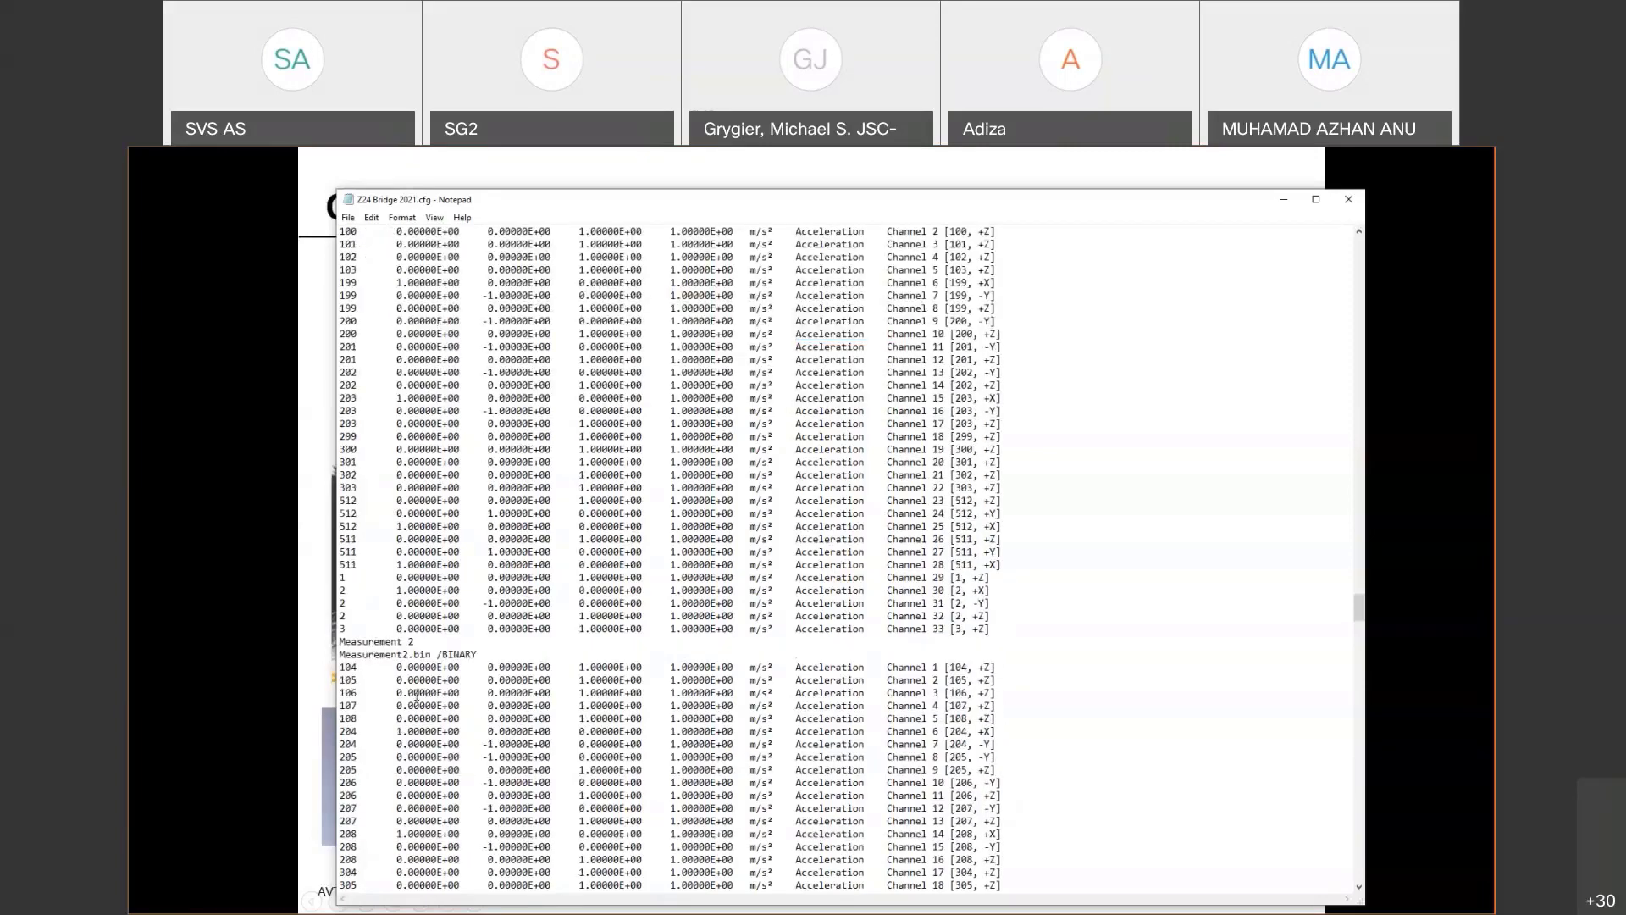
pyautogui.scroll(-2, 416, 696)
pyautogui.scroll(-3, 415, 688)
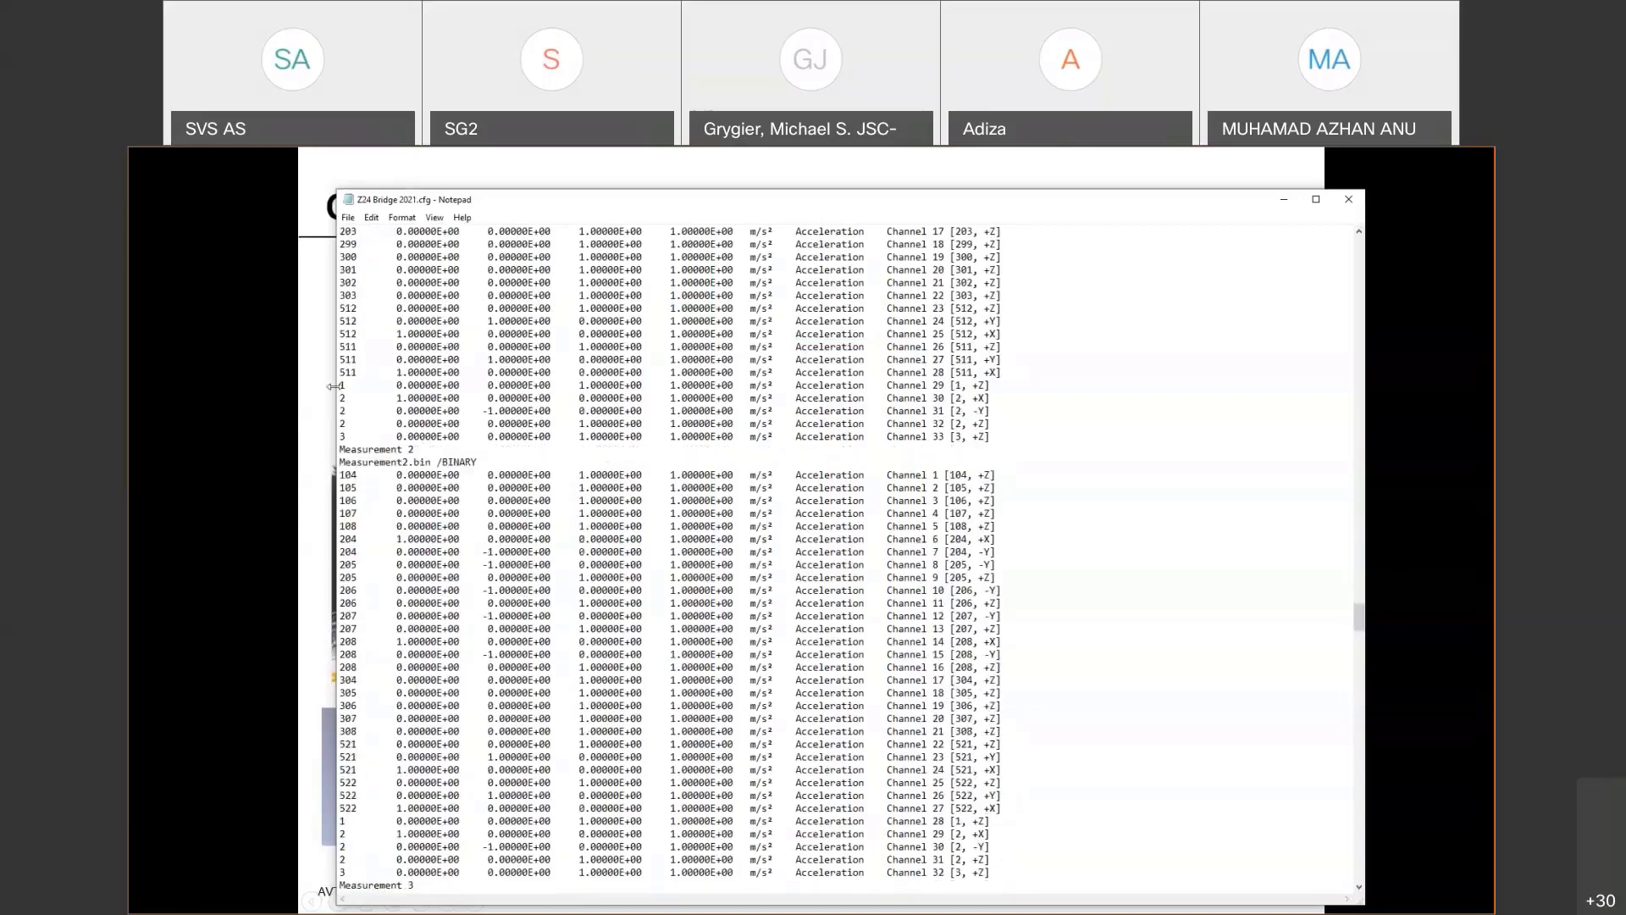
pyautogui.moveTo(342, 386); pyautogui.dragTo(1039, 433)
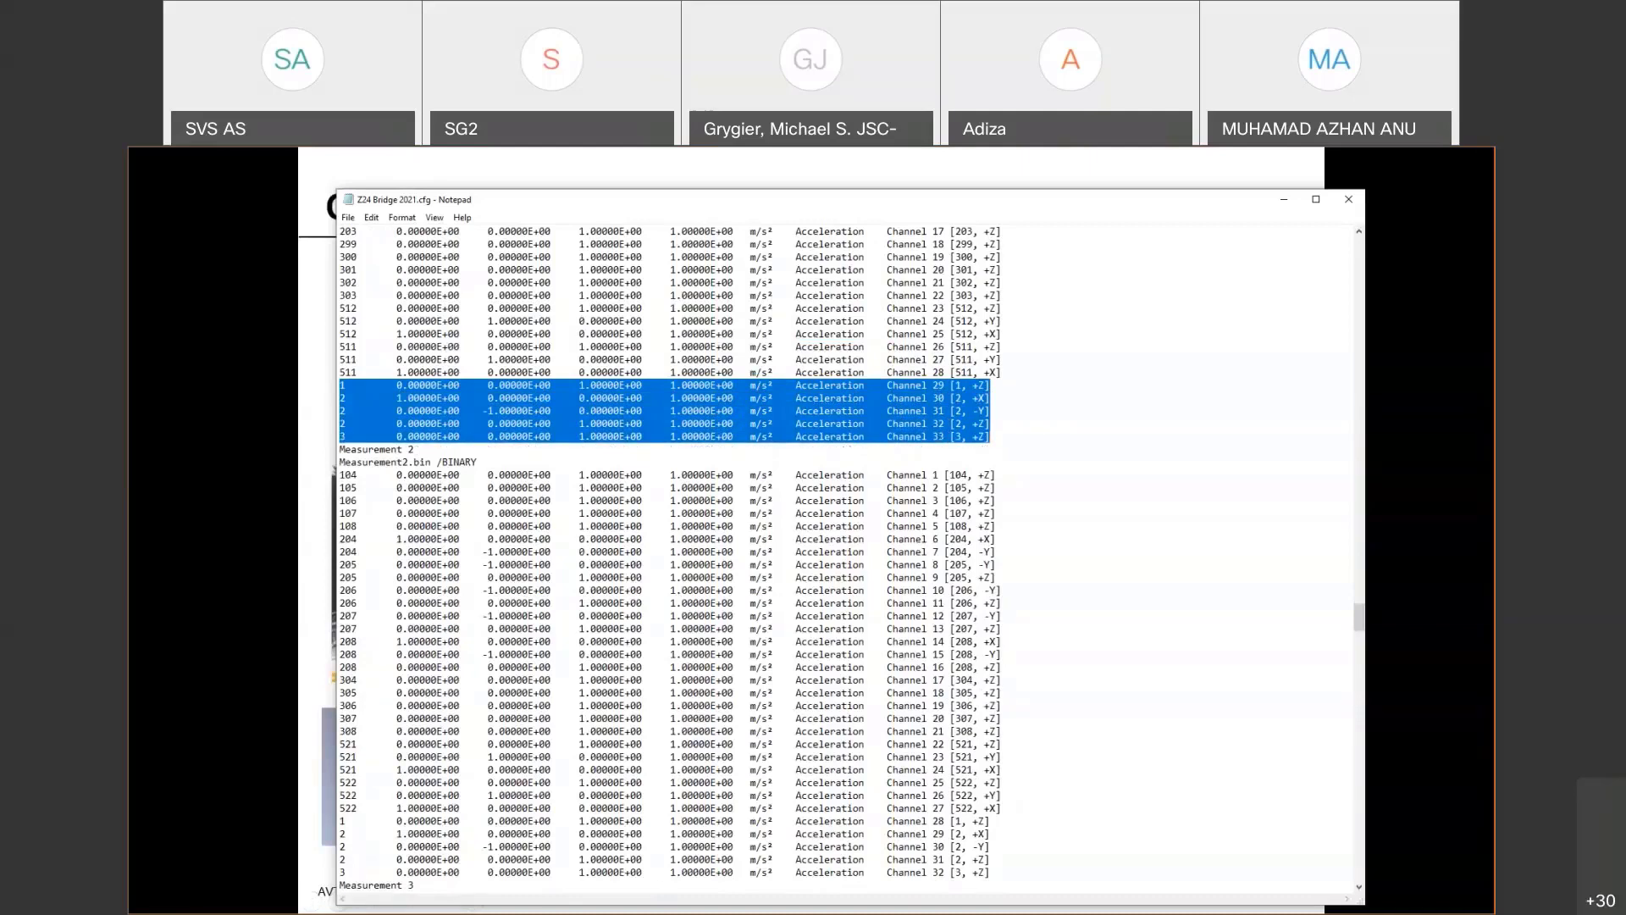
pyautogui.moveTo(343, 820); pyautogui.dragTo(1022, 880)
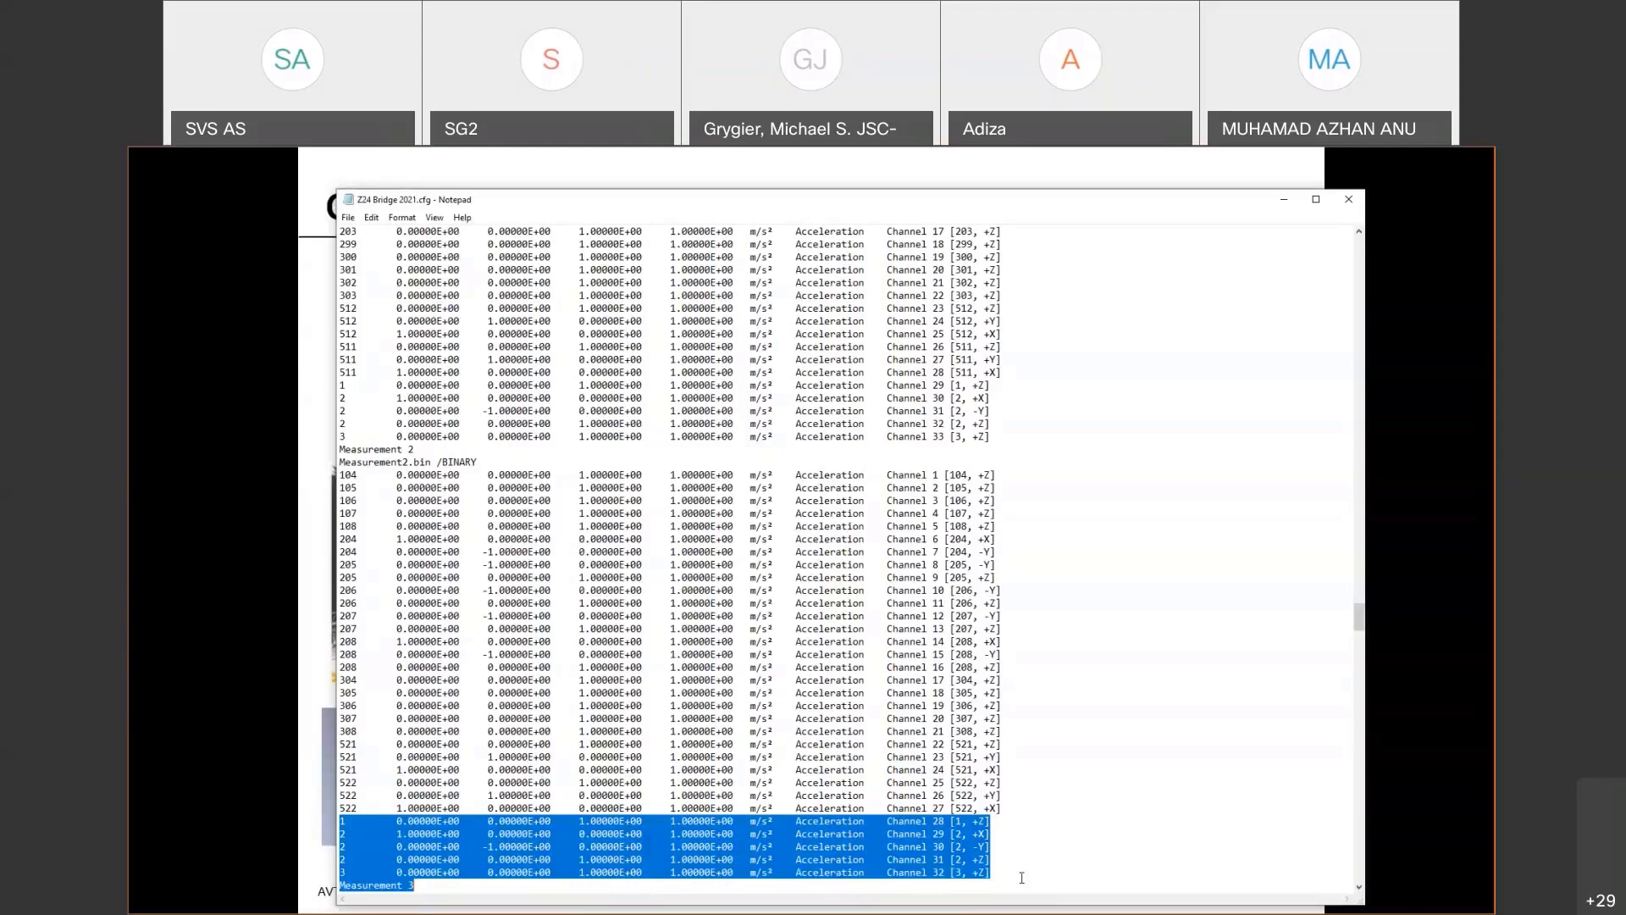
pyautogui.click(1021, 877)
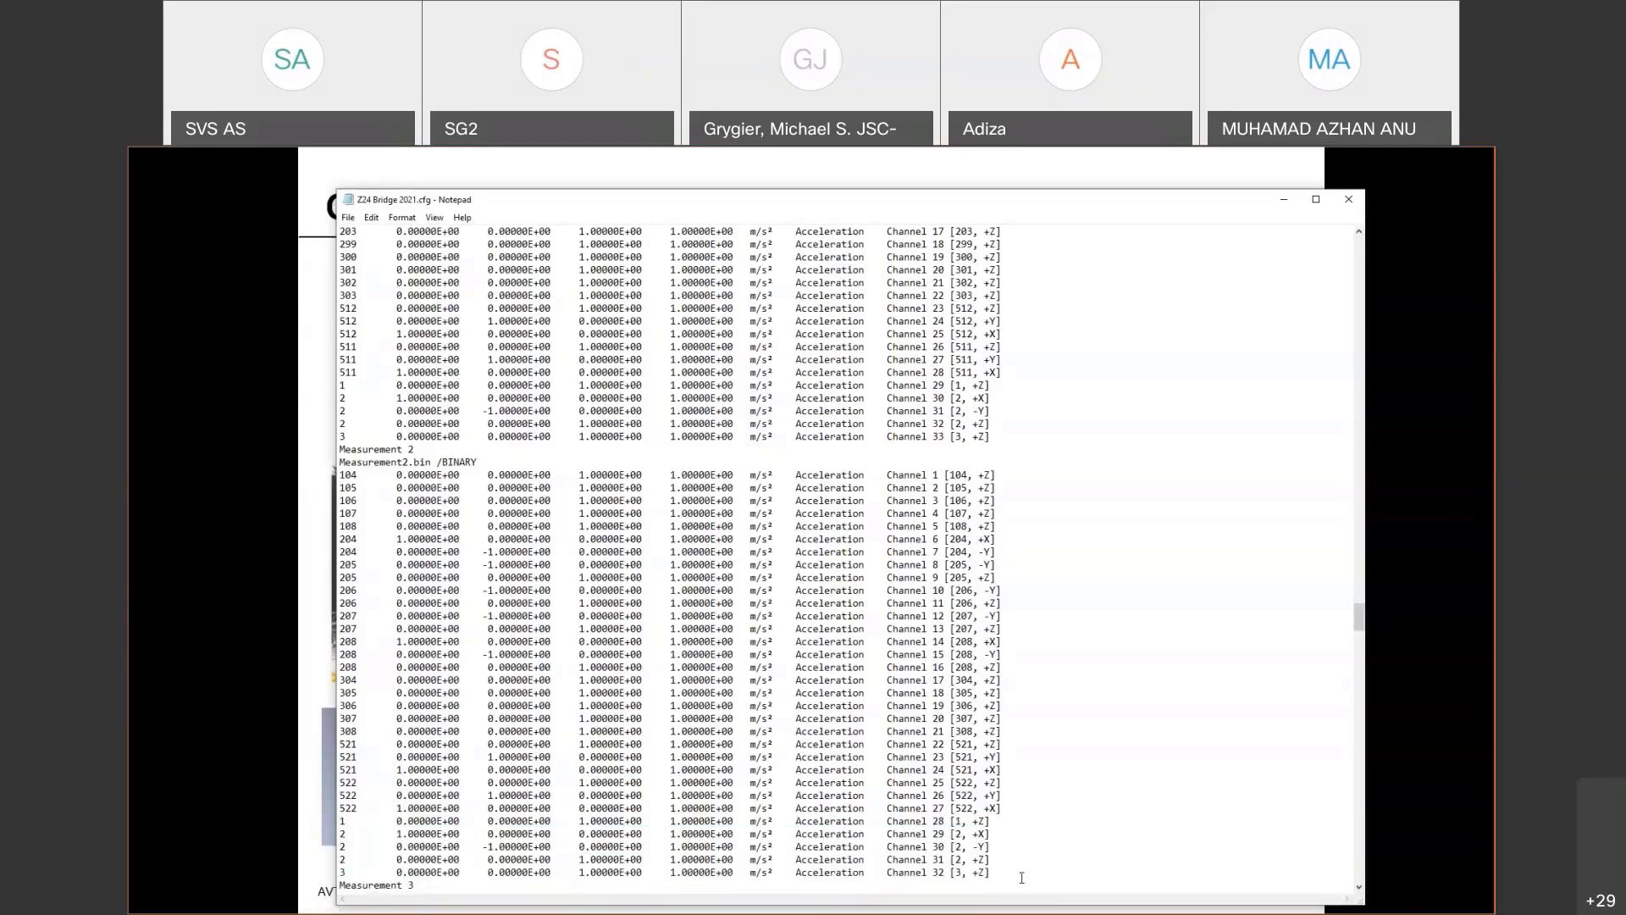
# Look through the remaining measurement setups and the Properties and Equations sections, and close the configuration file.
pyautogui.scroll(-4, 1022, 878)
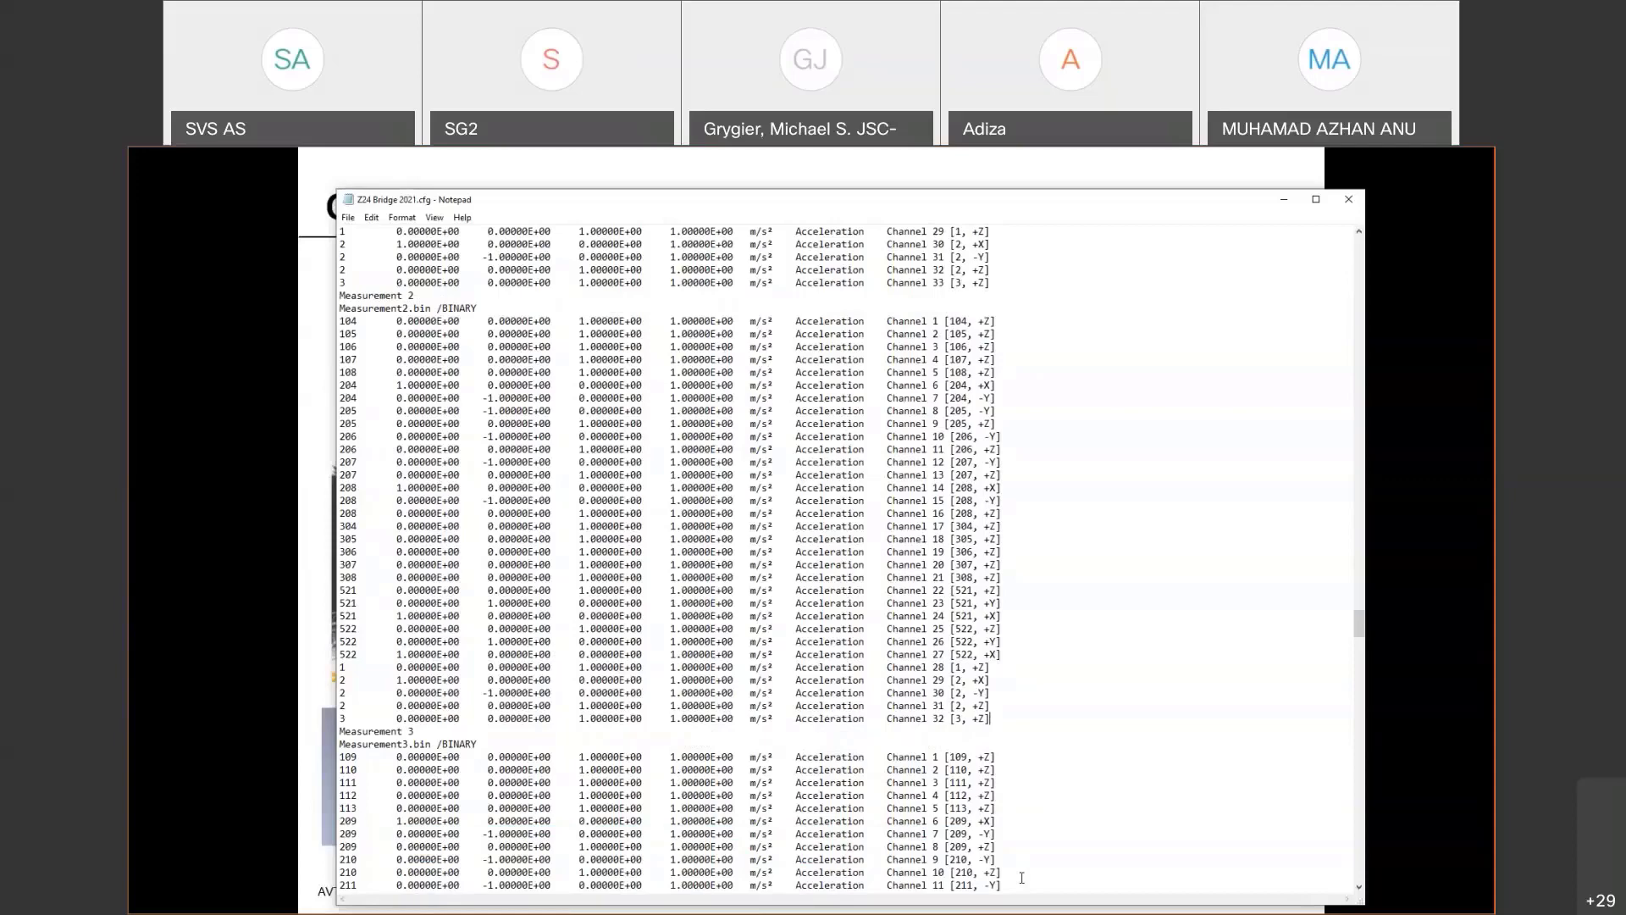
pyautogui.scroll(-13, 1022, 877)
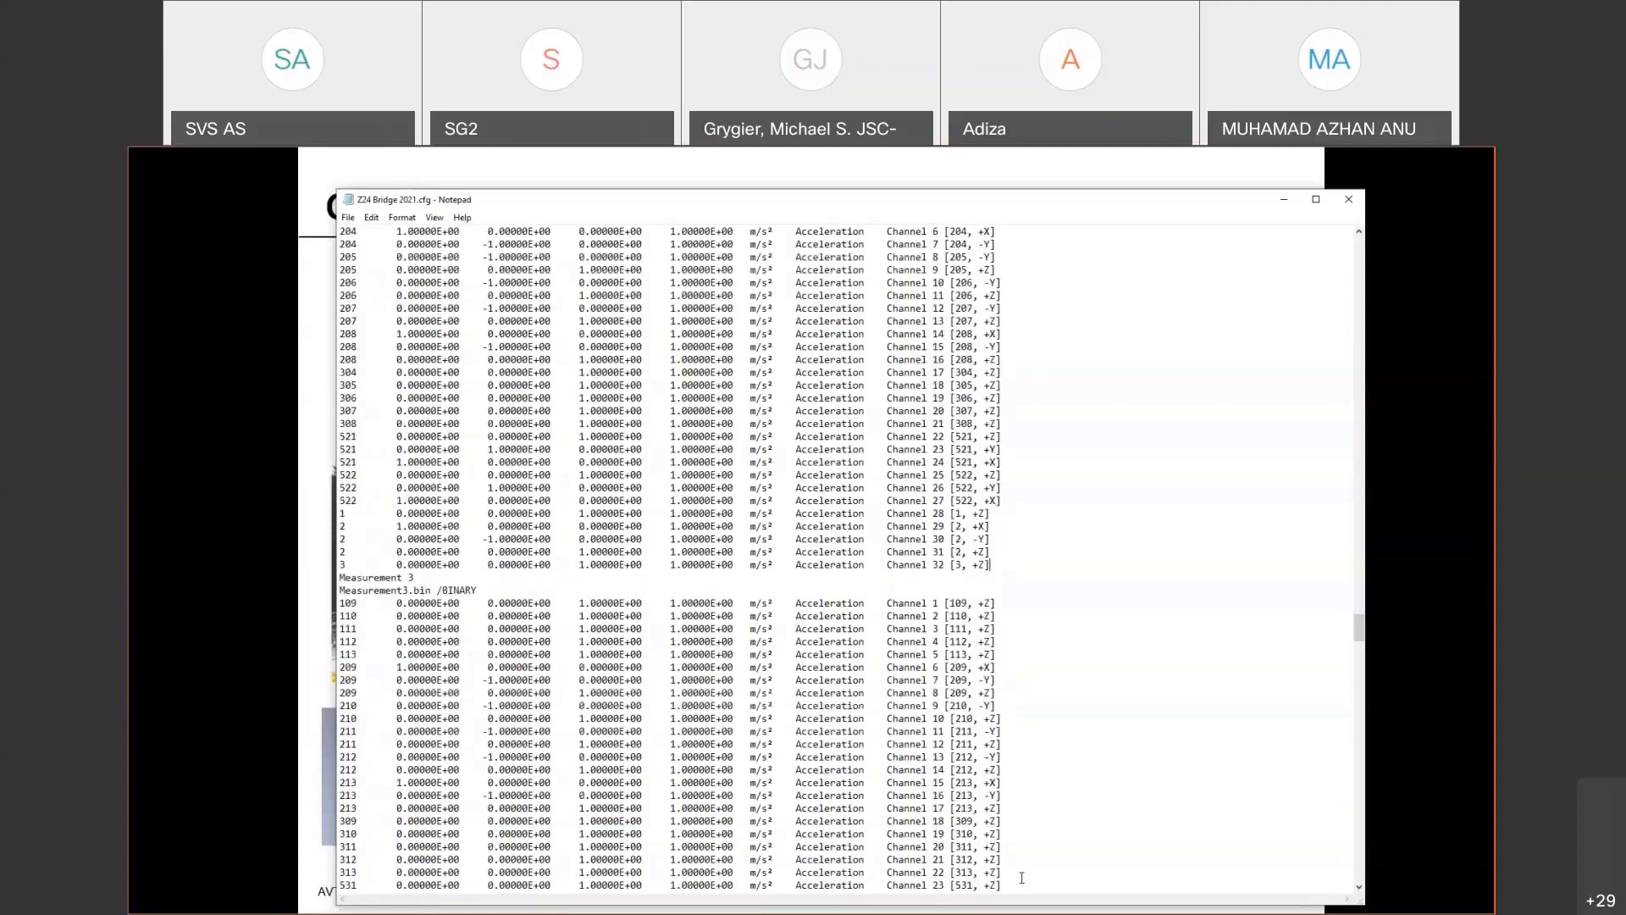
pyautogui.scroll(-20, 1022, 878)
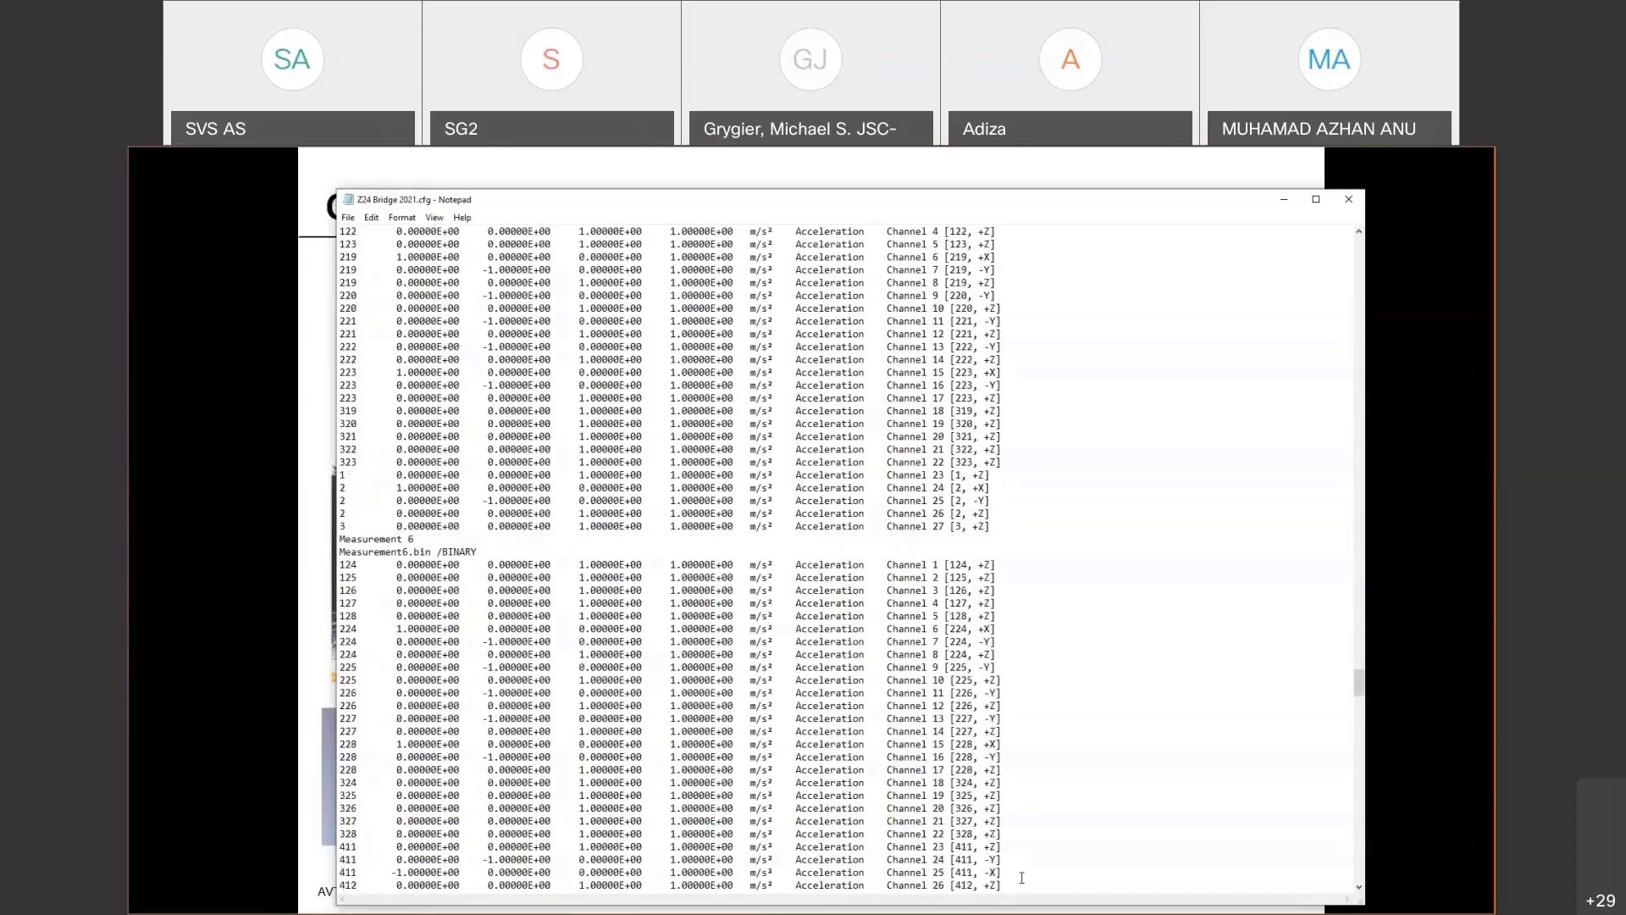
pyautogui.scroll(-20, 1021, 877)
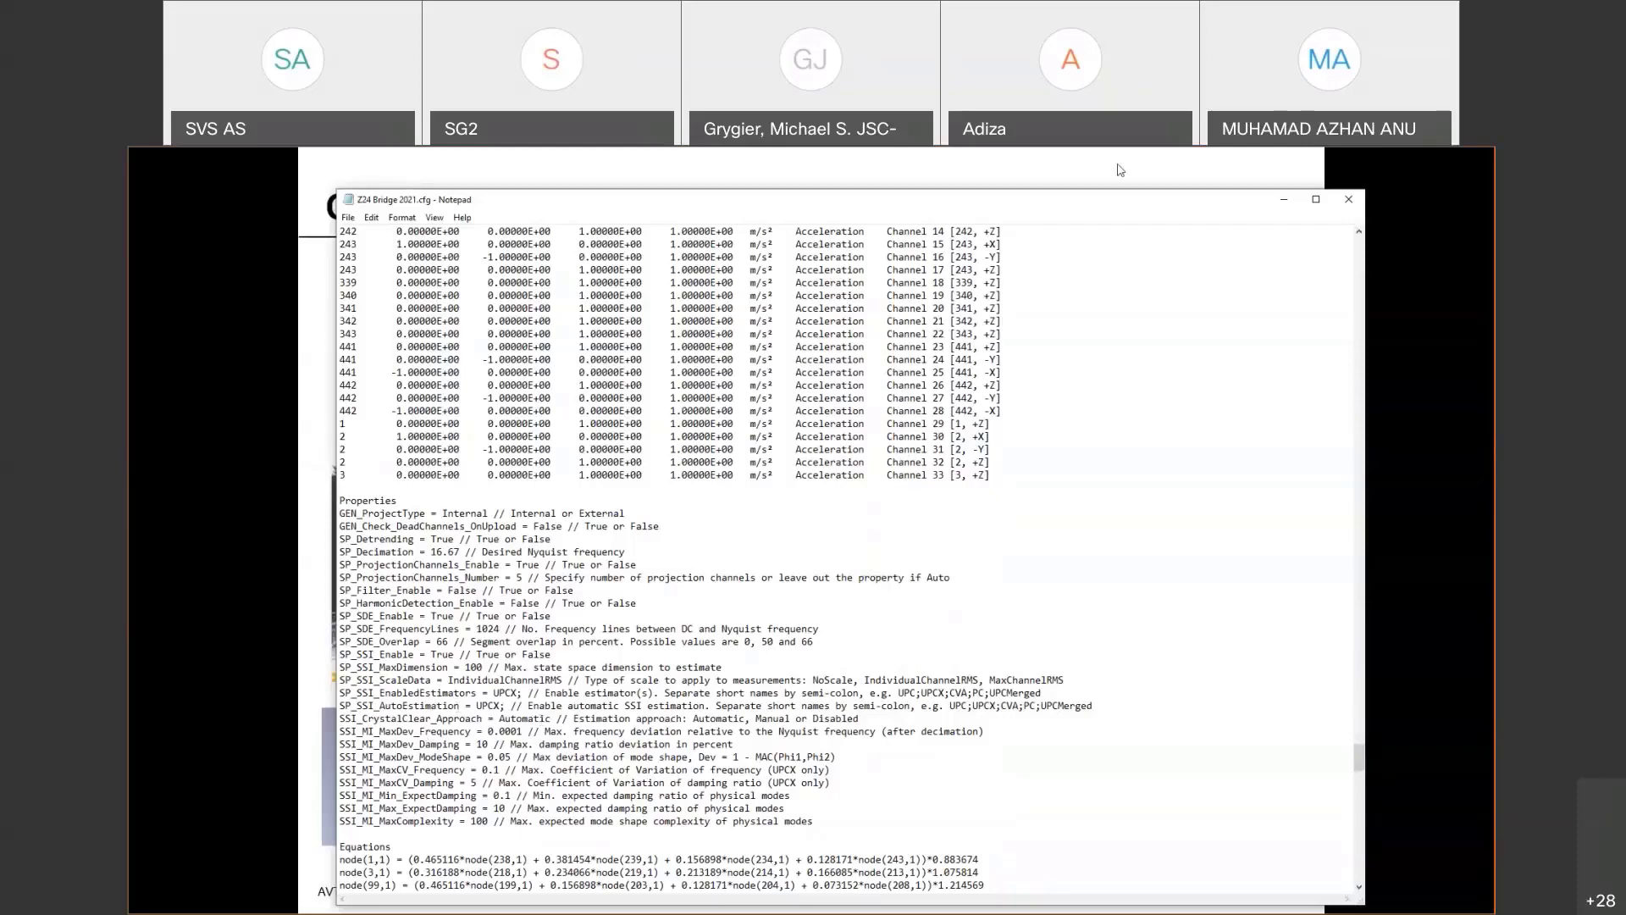
pyautogui.click(1348, 199)
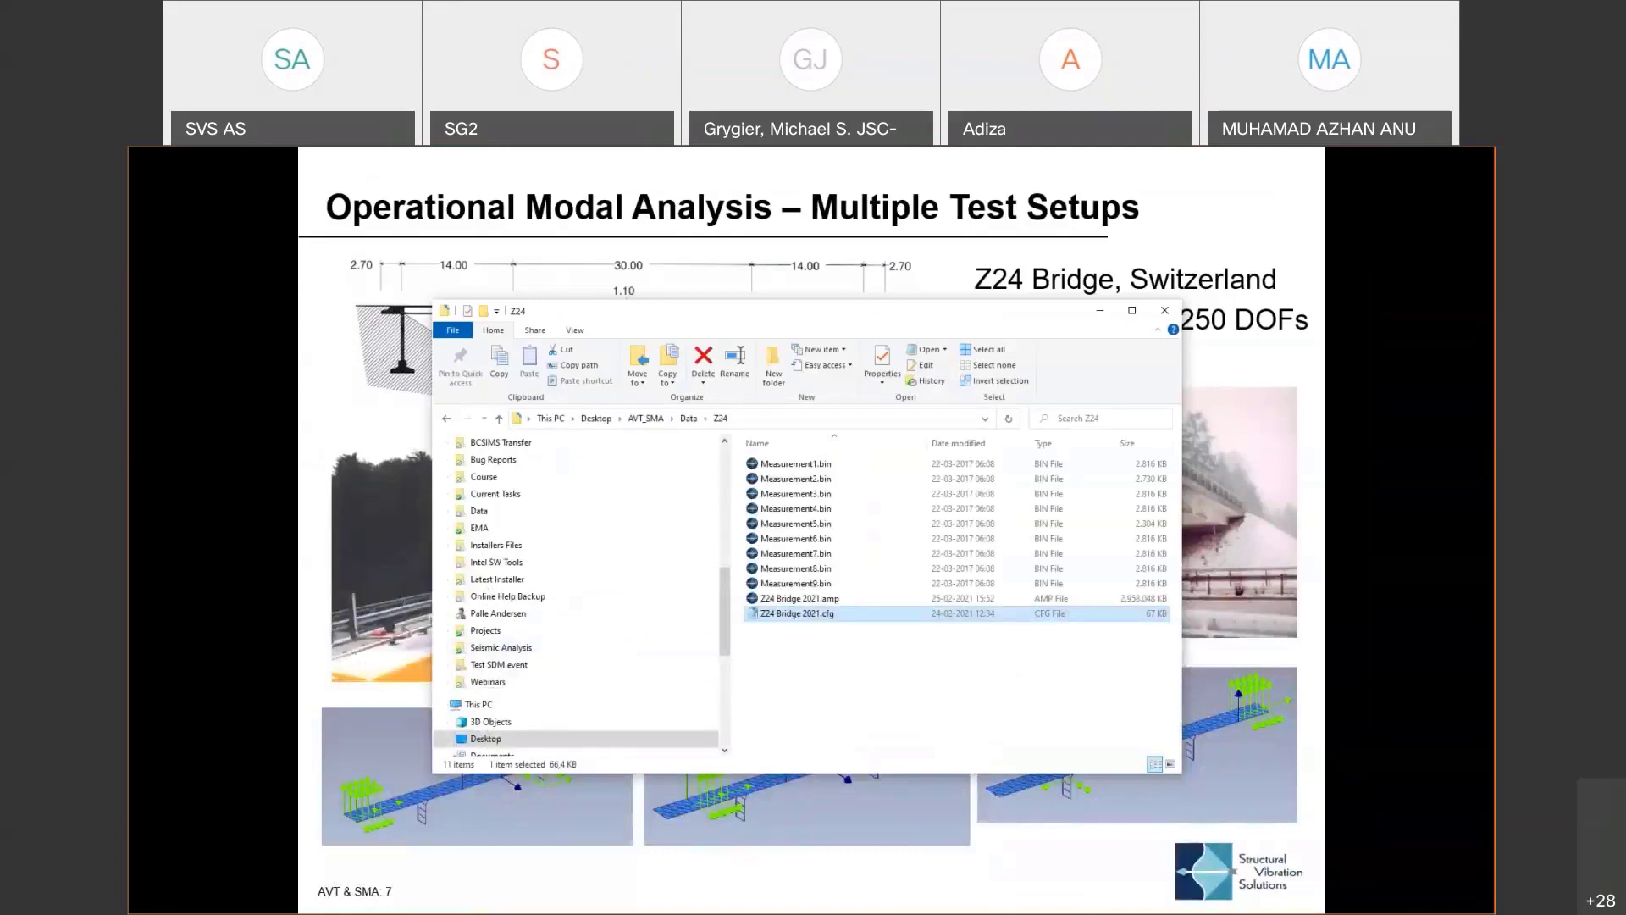
# Switch to ARTeMIS Modal Pro and create a new OMA internal-storage project from the SVS configuration file Z24 Bridge 2021.cfg in the Z24 folder.
pyautogui.hotkey('alt', 'Tab')
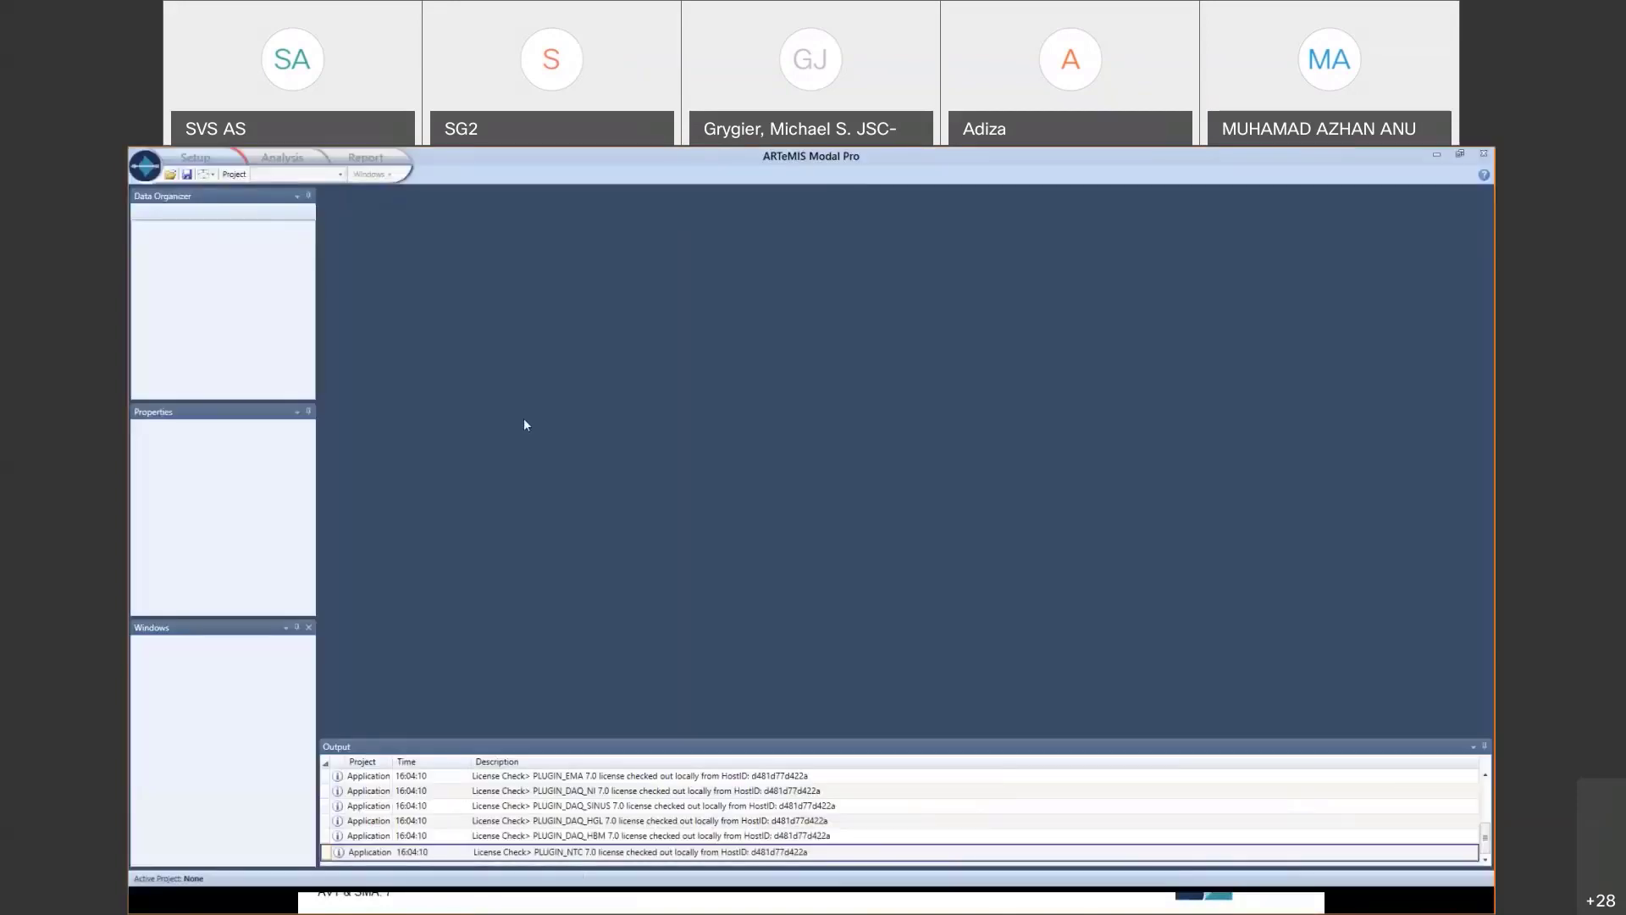
pyautogui.click(145, 166)
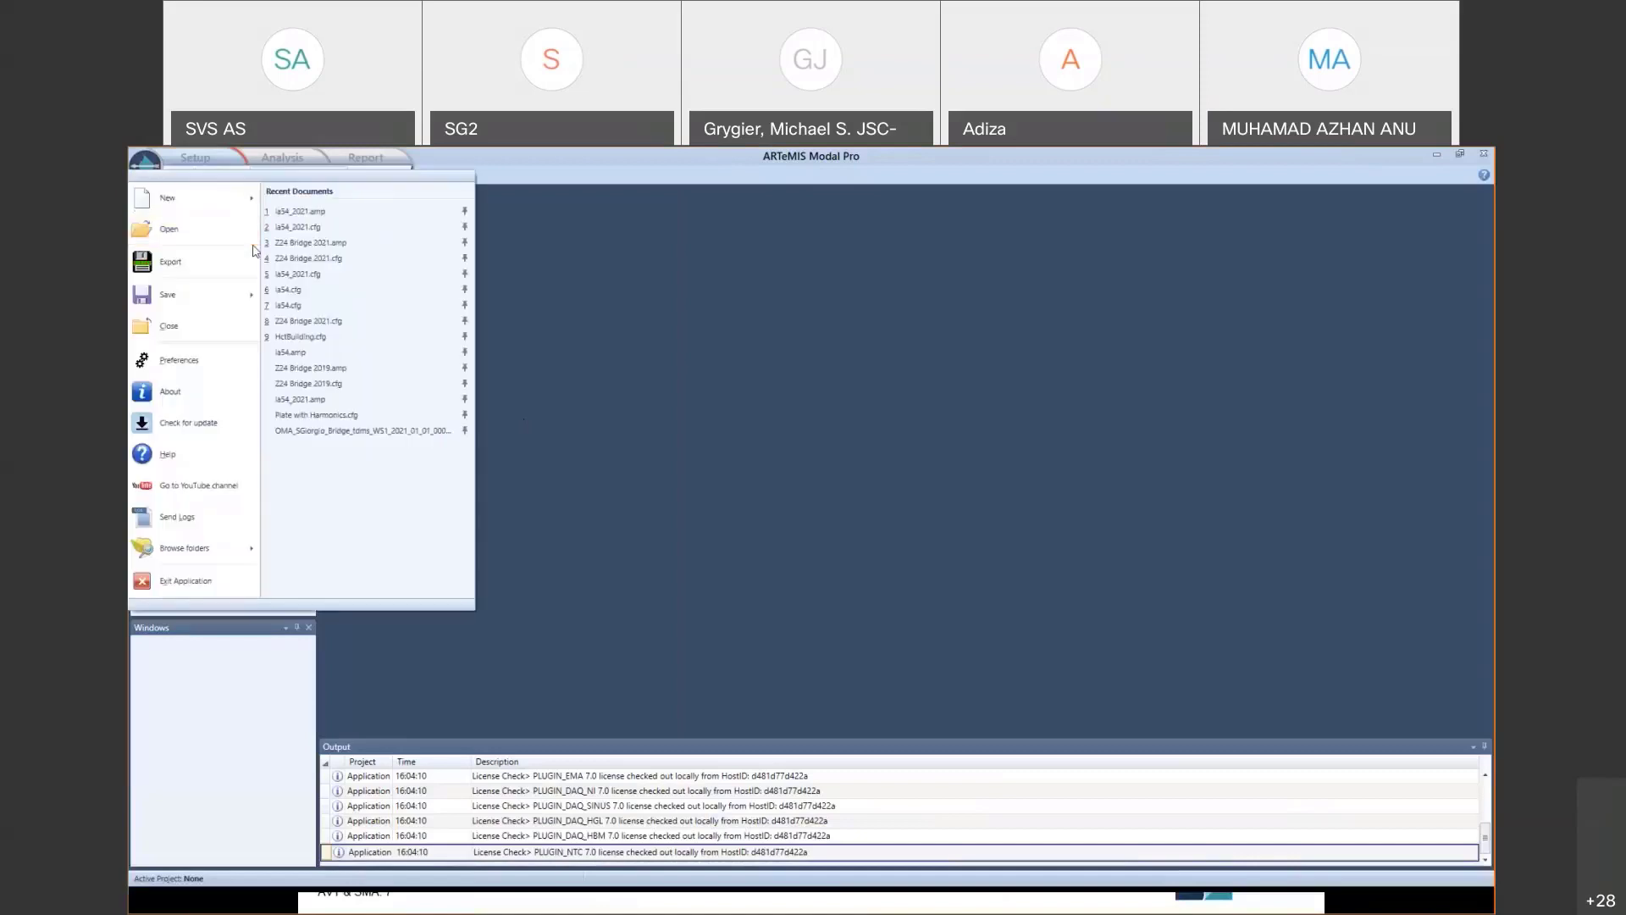
pyautogui.moveTo(207, 202)
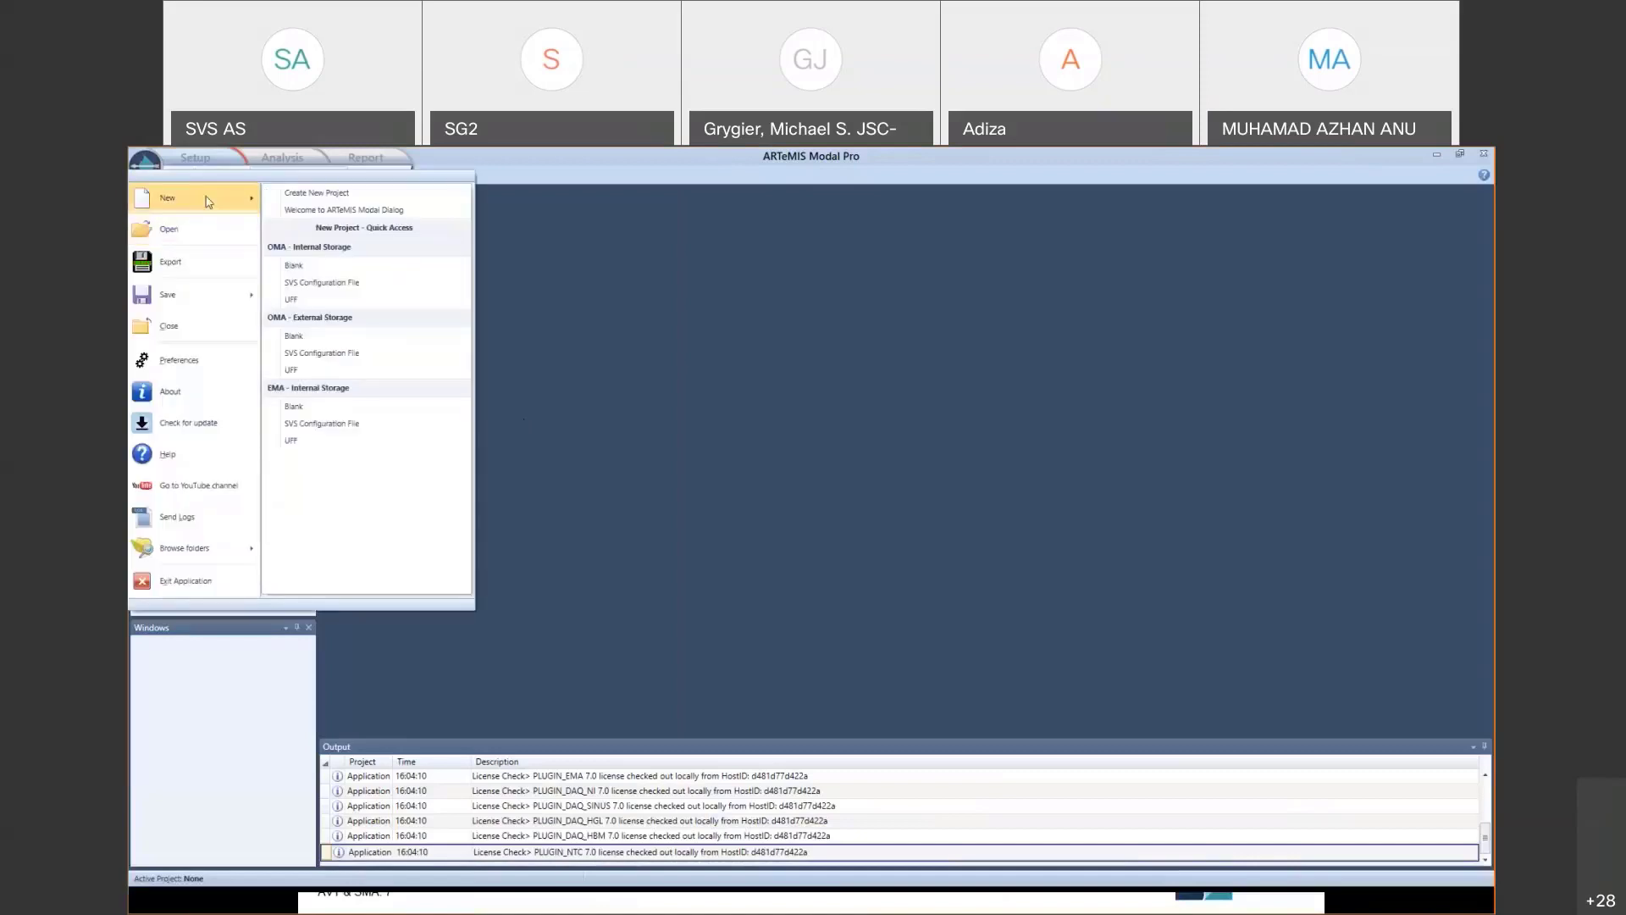
pyautogui.click(339, 286)
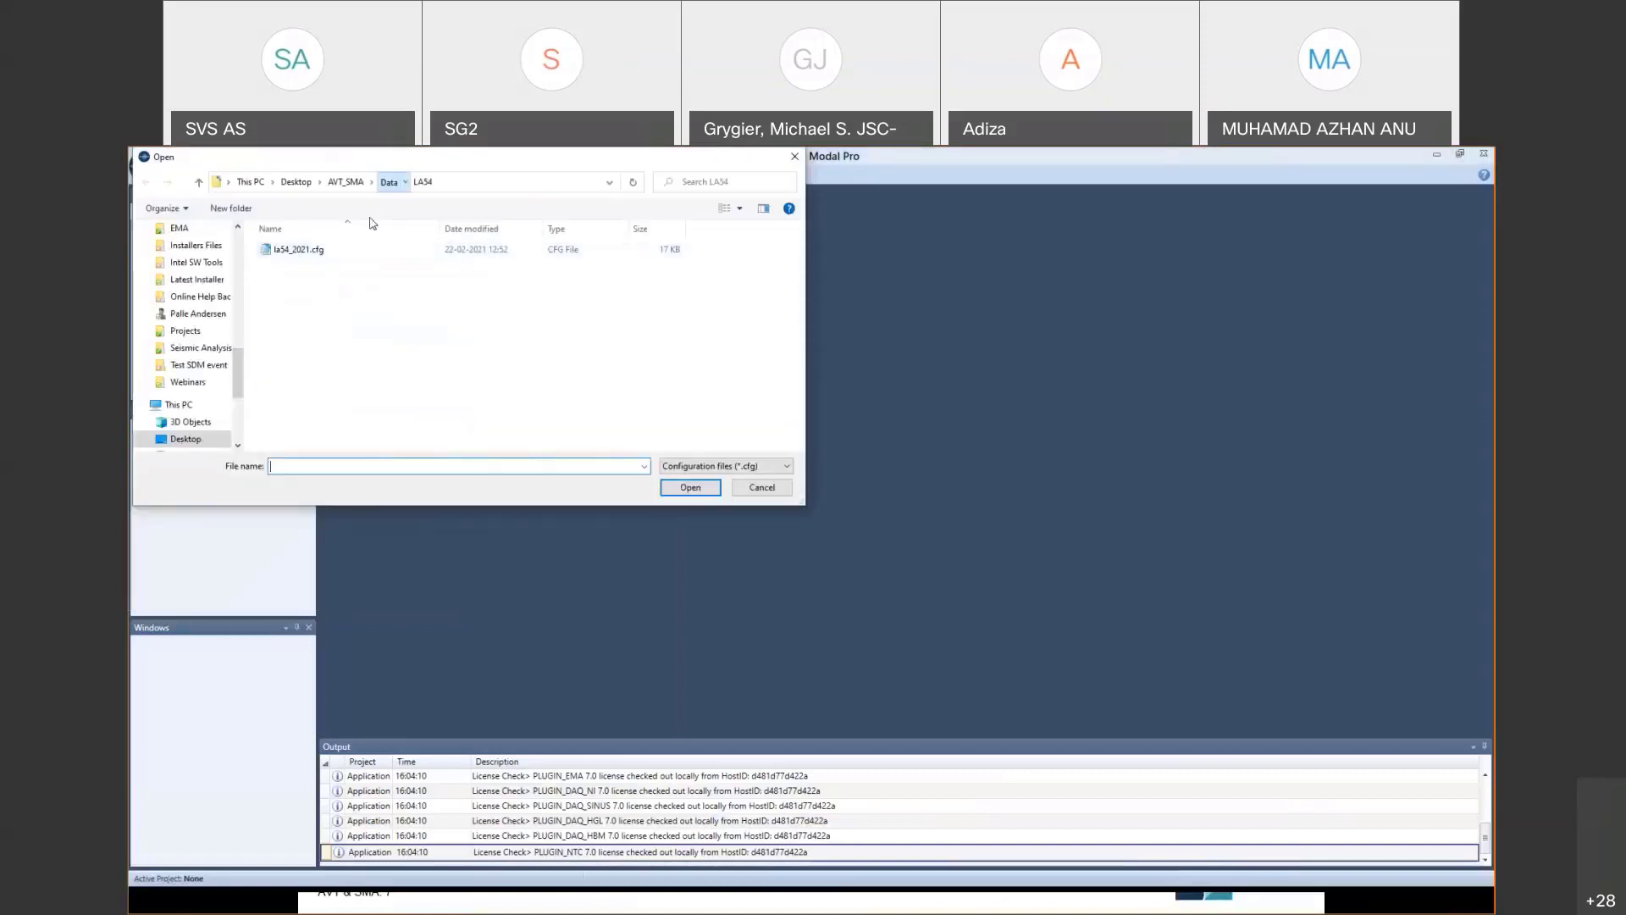
pyautogui.click(388, 181)
pyautogui.press('Return')
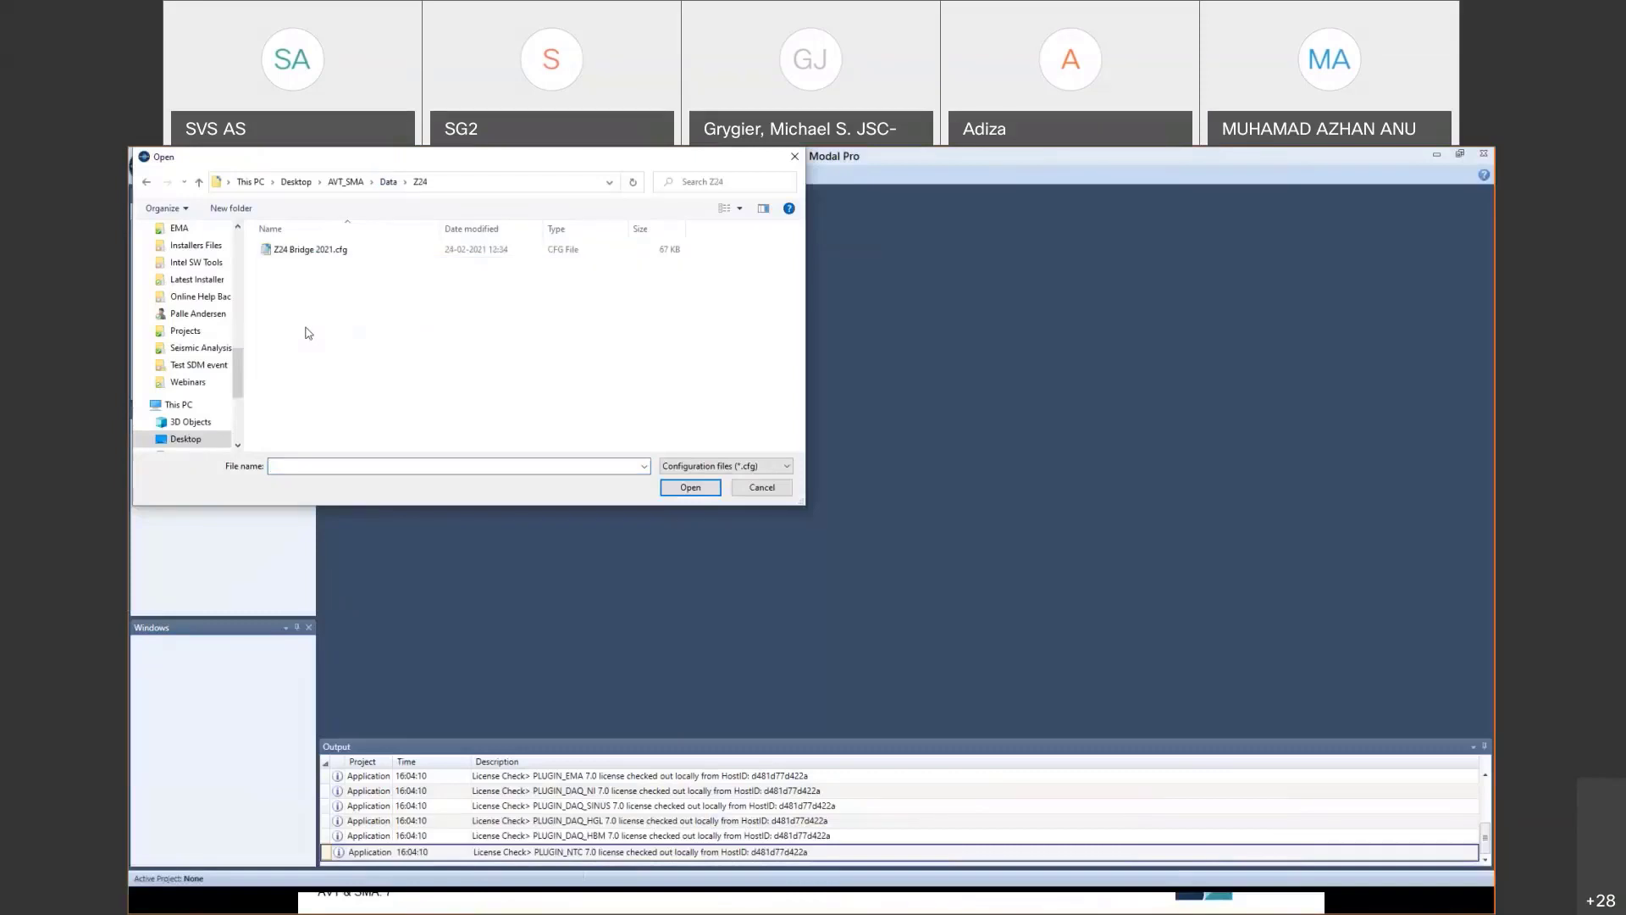
pyautogui.click(307, 253)
pyautogui.doubleClick(307, 253)
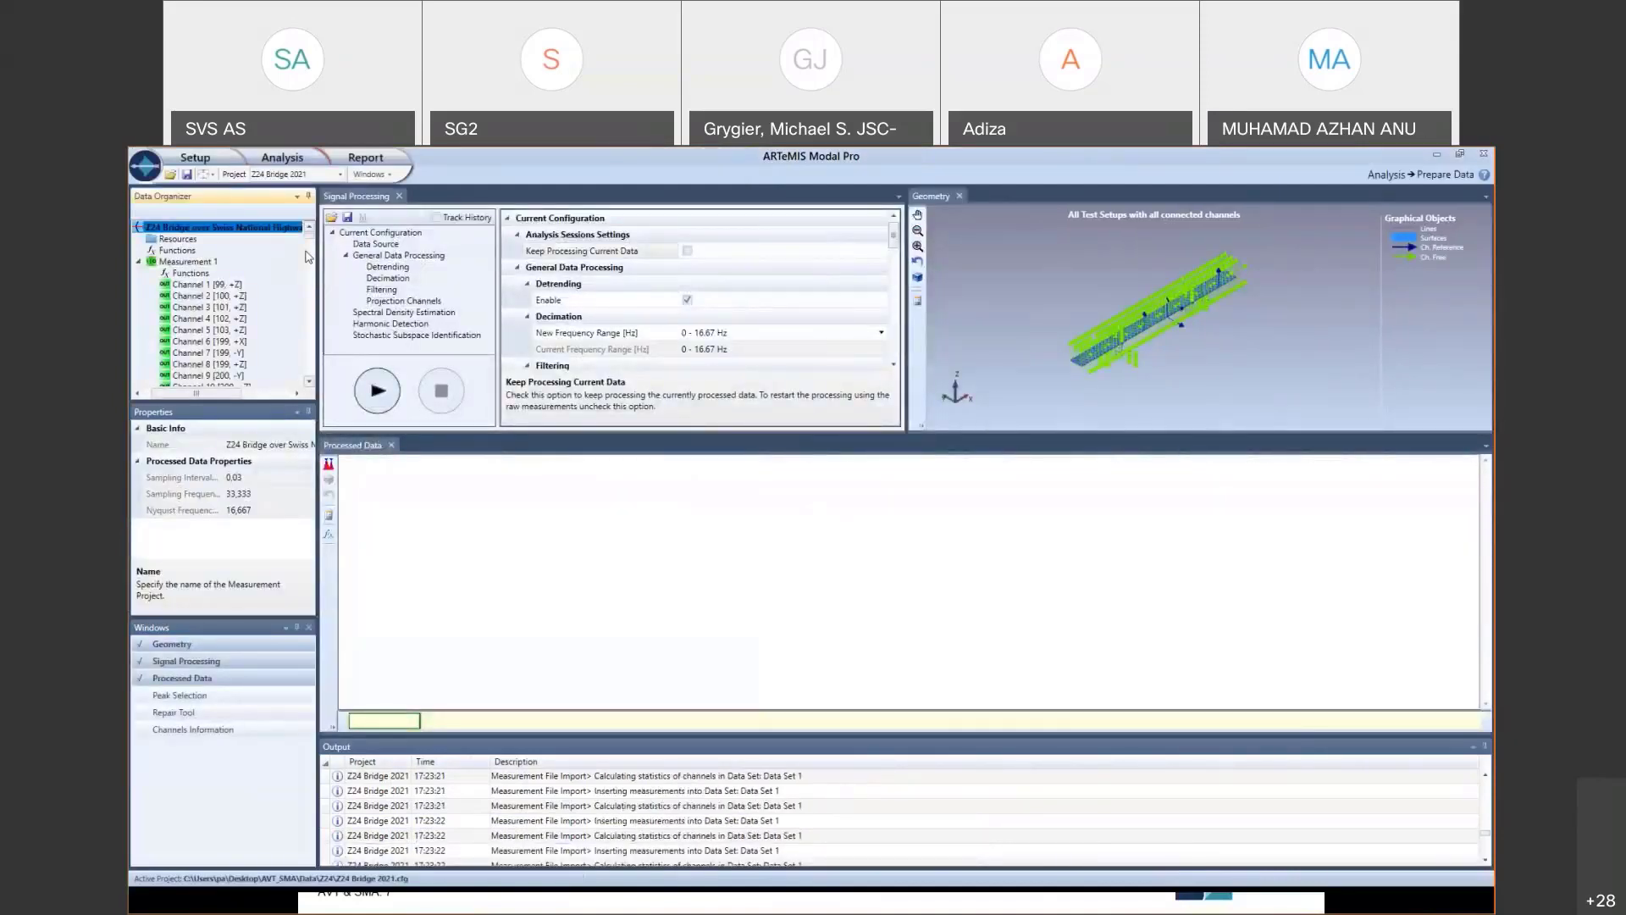
# Run the signal processing on the imported measurements and go to the Estimation task.
pyautogui.click(377, 390)
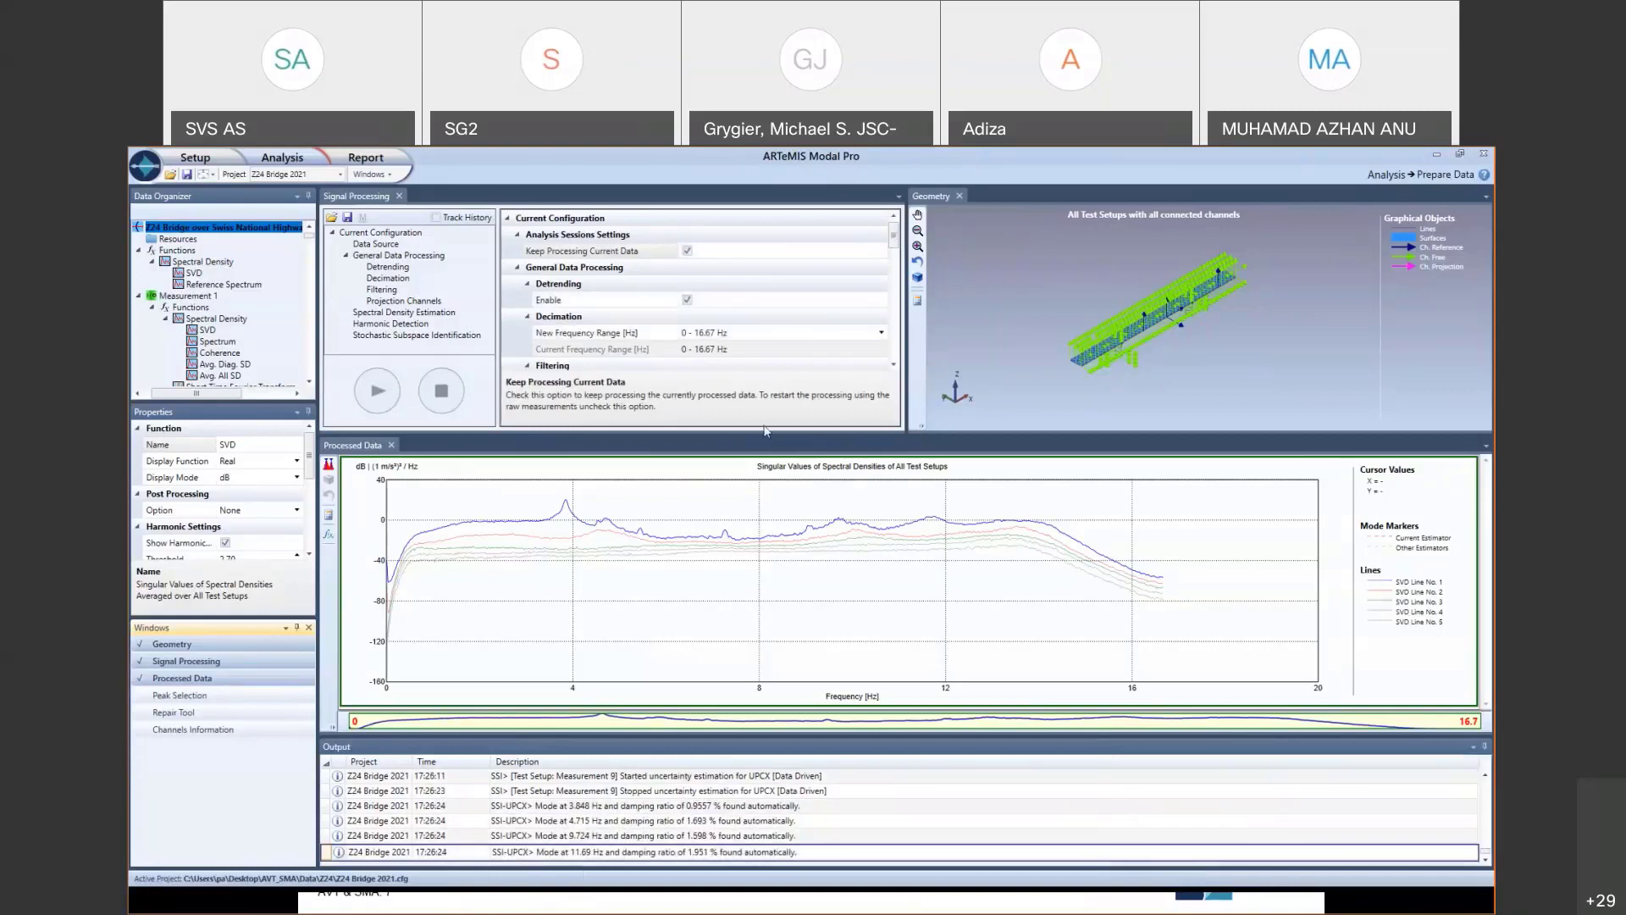
pyautogui.click(289, 165)
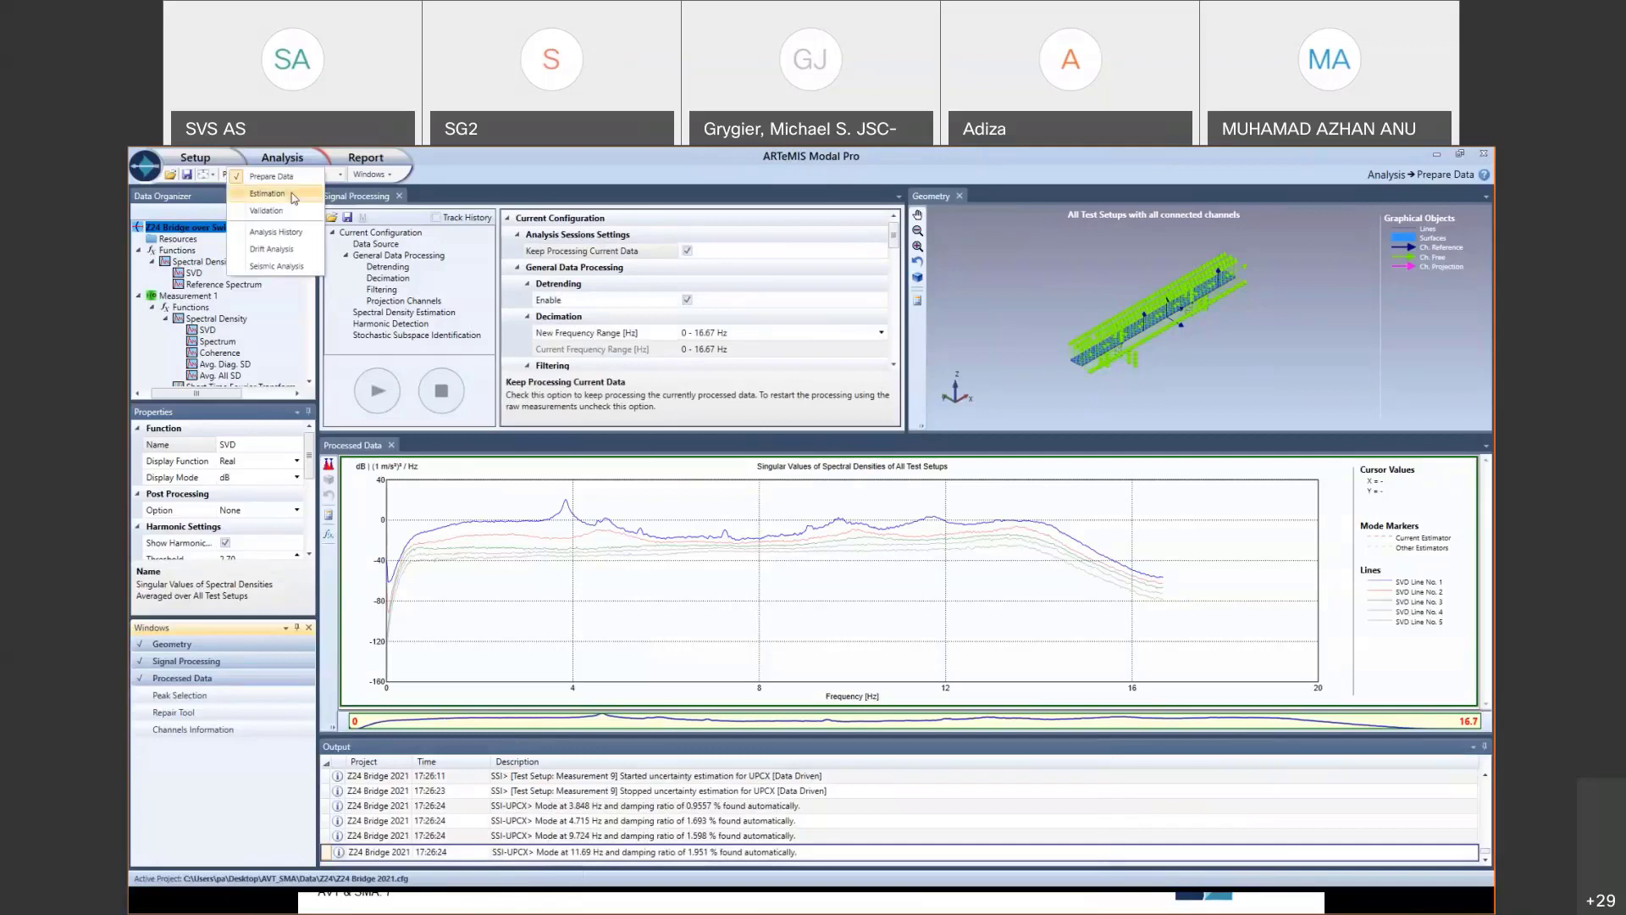
pyautogui.click(292, 193)
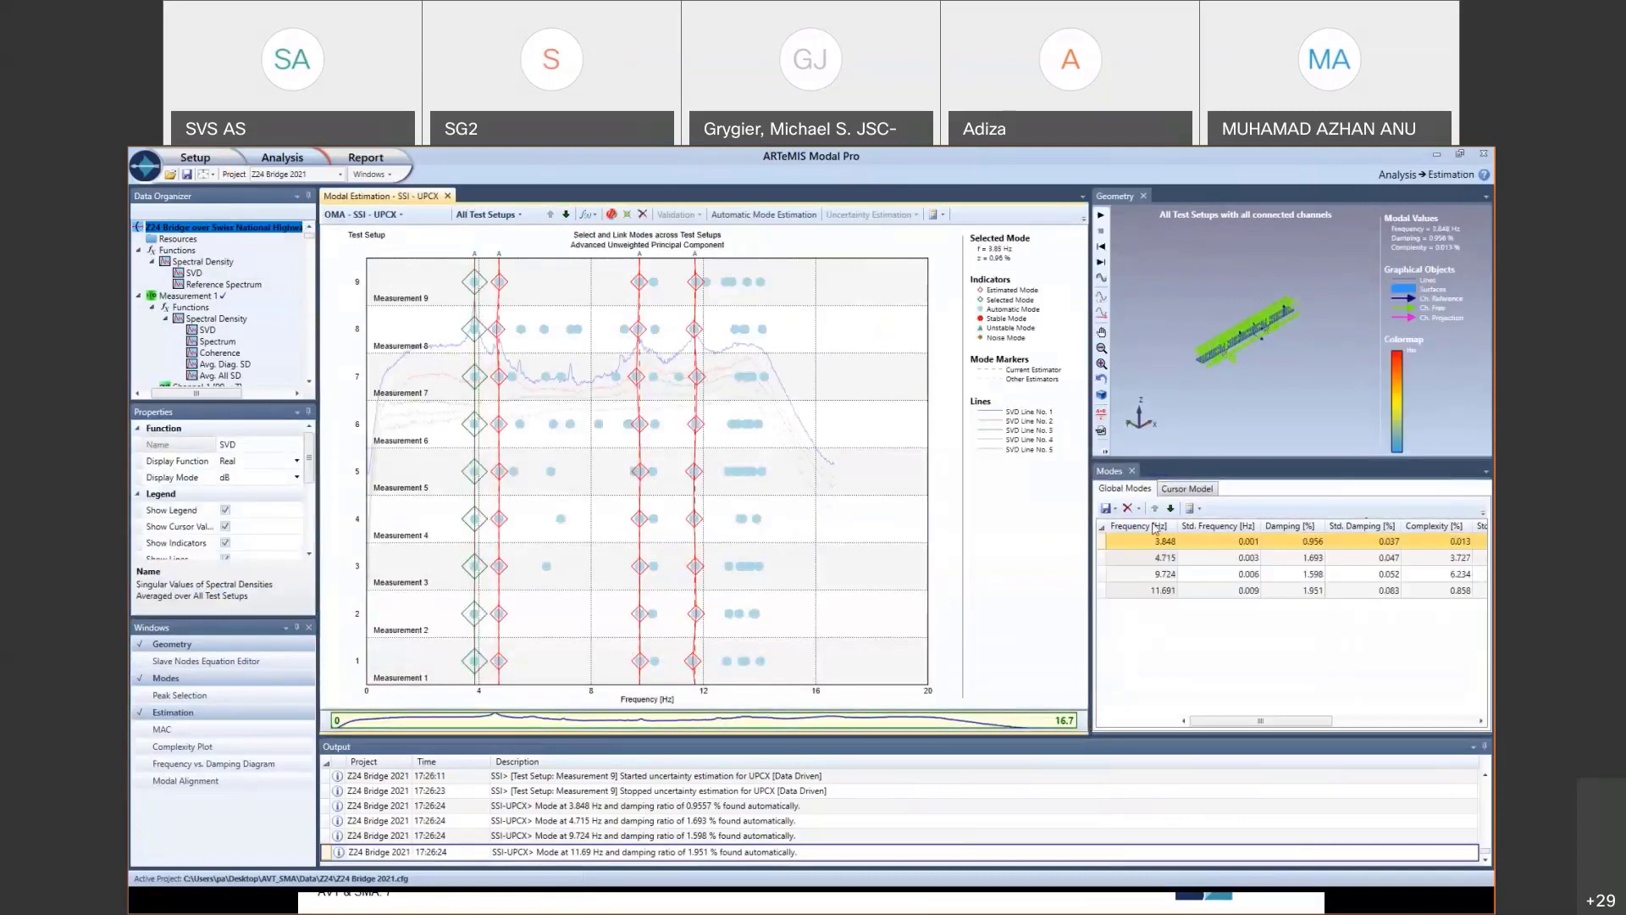
# Hide the channel arrows in the bridge geometry view.
pyautogui.click(1228, 433)
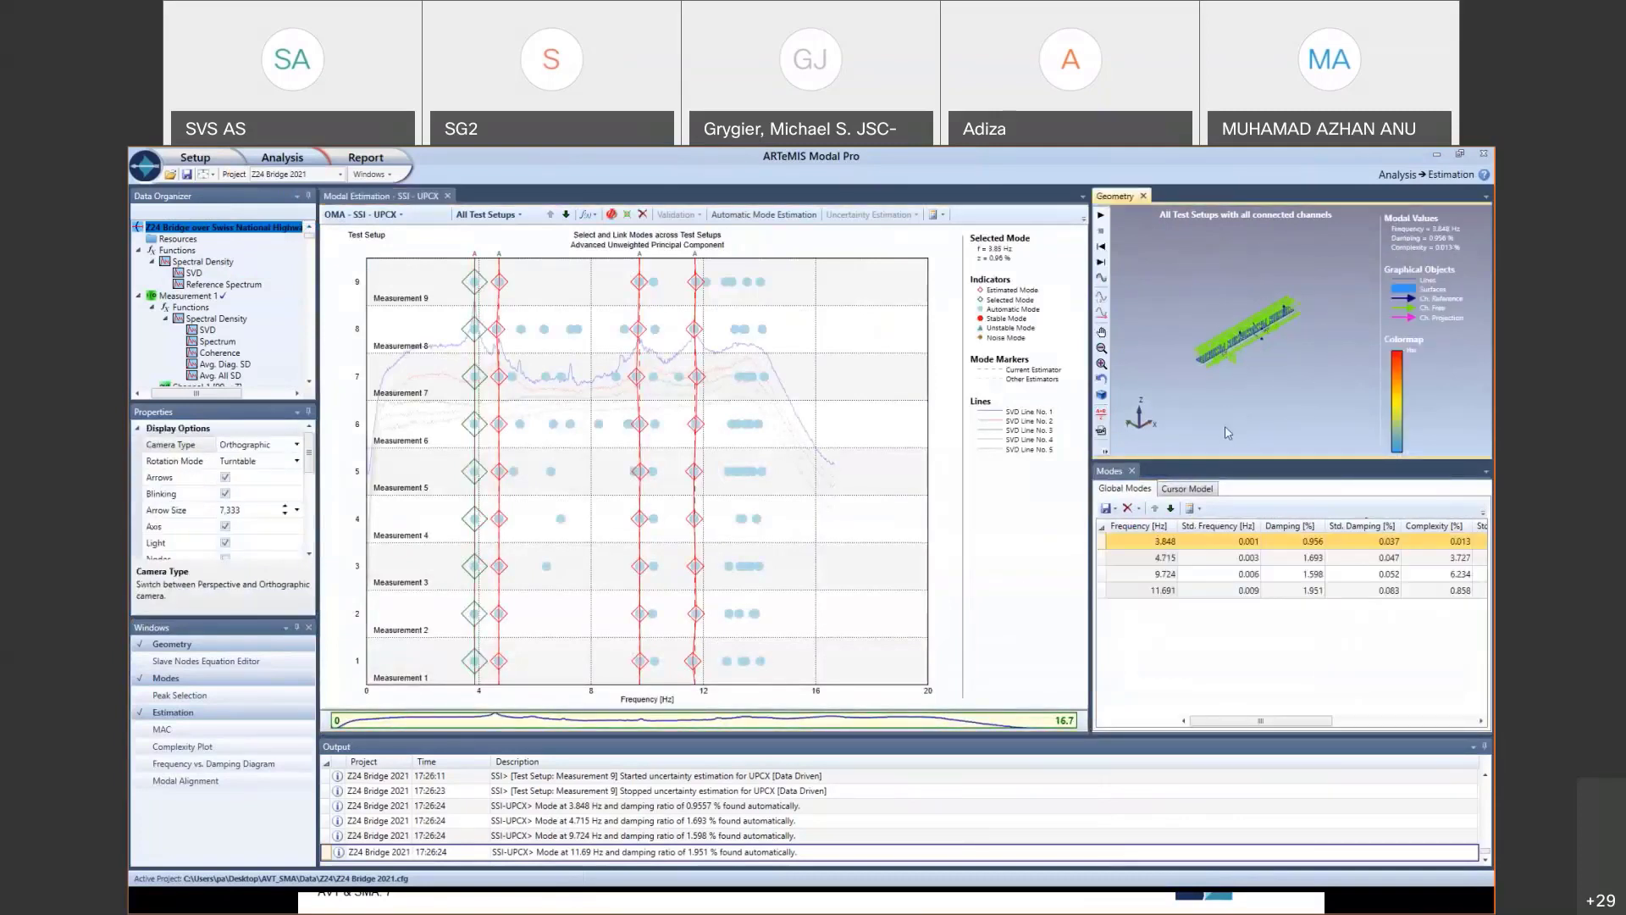
pyautogui.click(224, 478)
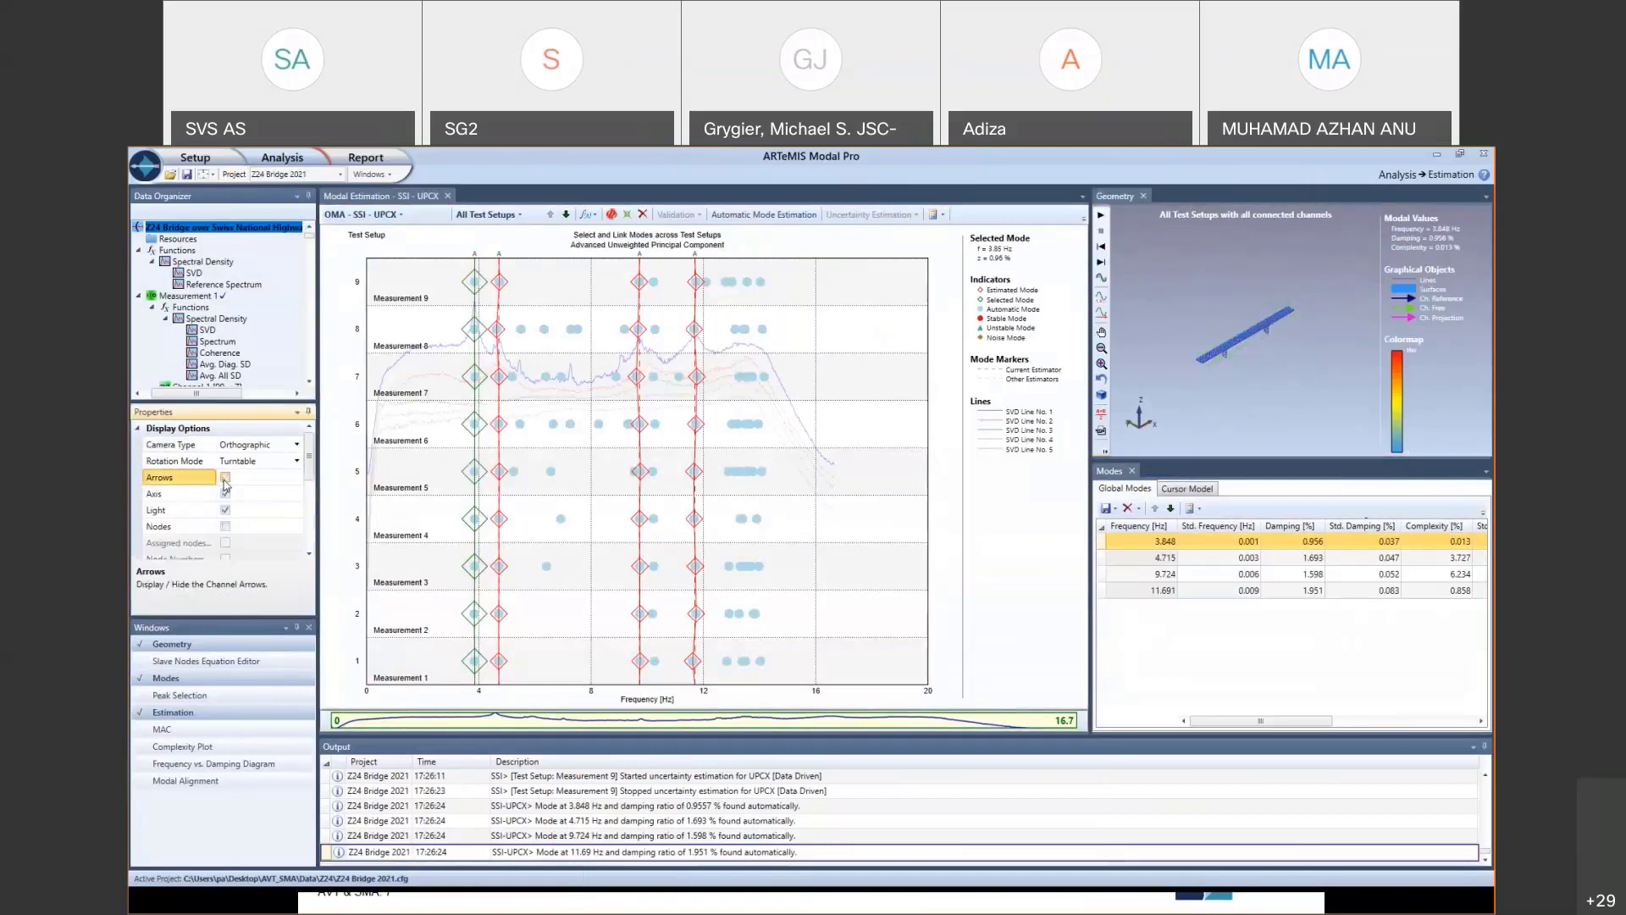
# Animate the bridge mode shape, enlarge the geometry view, and inspect the 4.715 Hz and 9.724 Hz modes.
pyautogui.click(1101, 214)
pyautogui.scroll(5, 1262, 411)
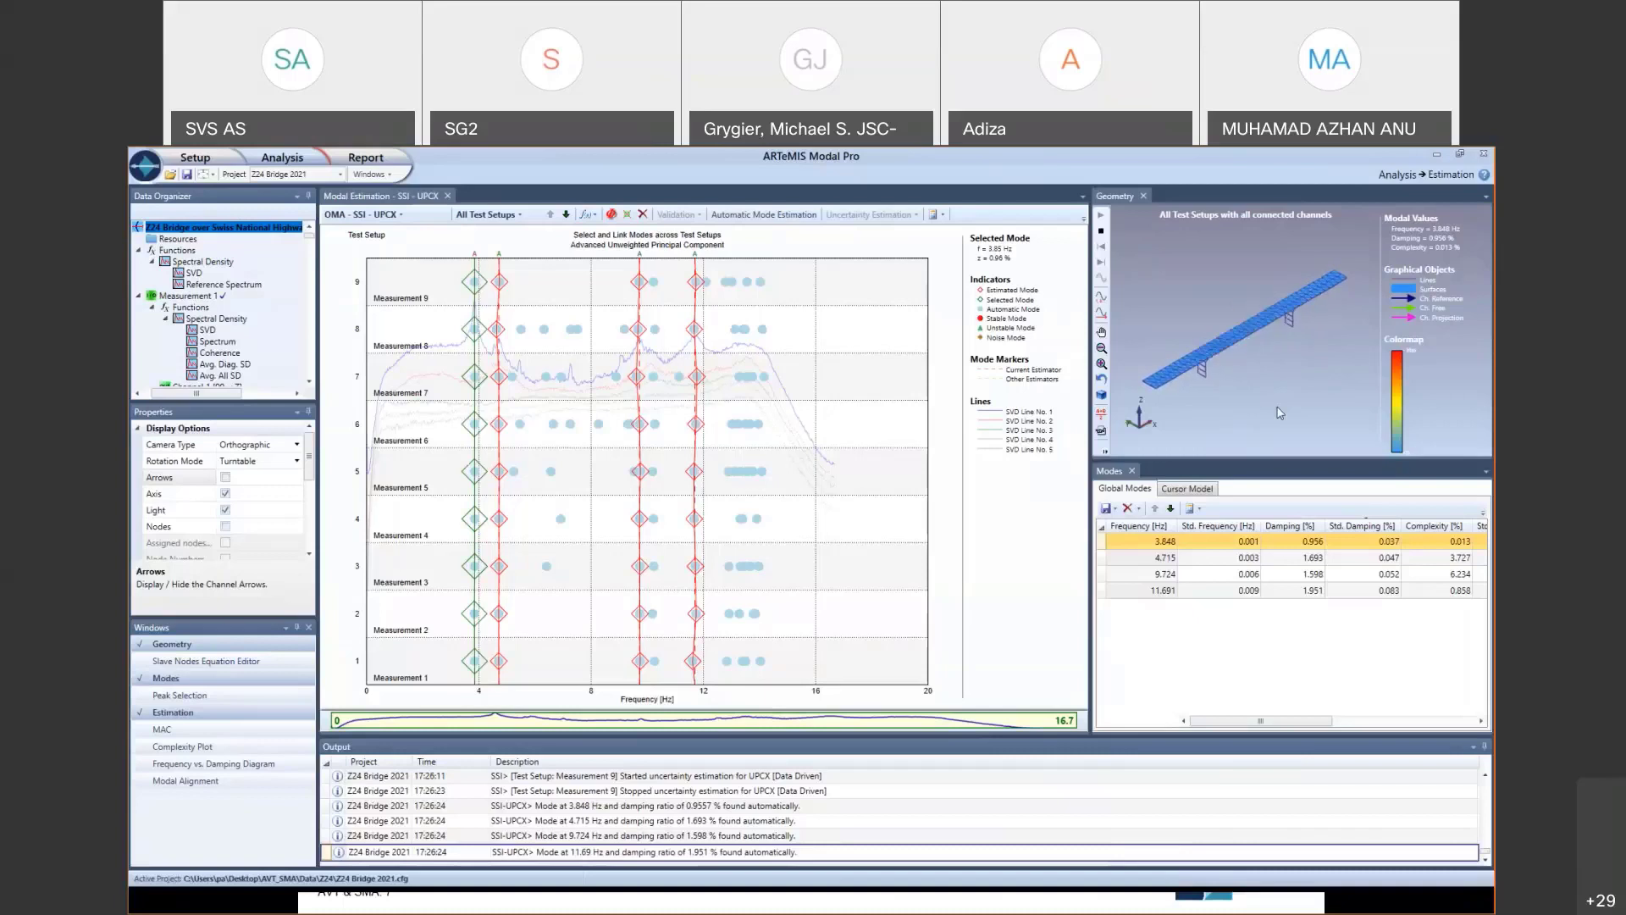
pyautogui.click(1227, 562)
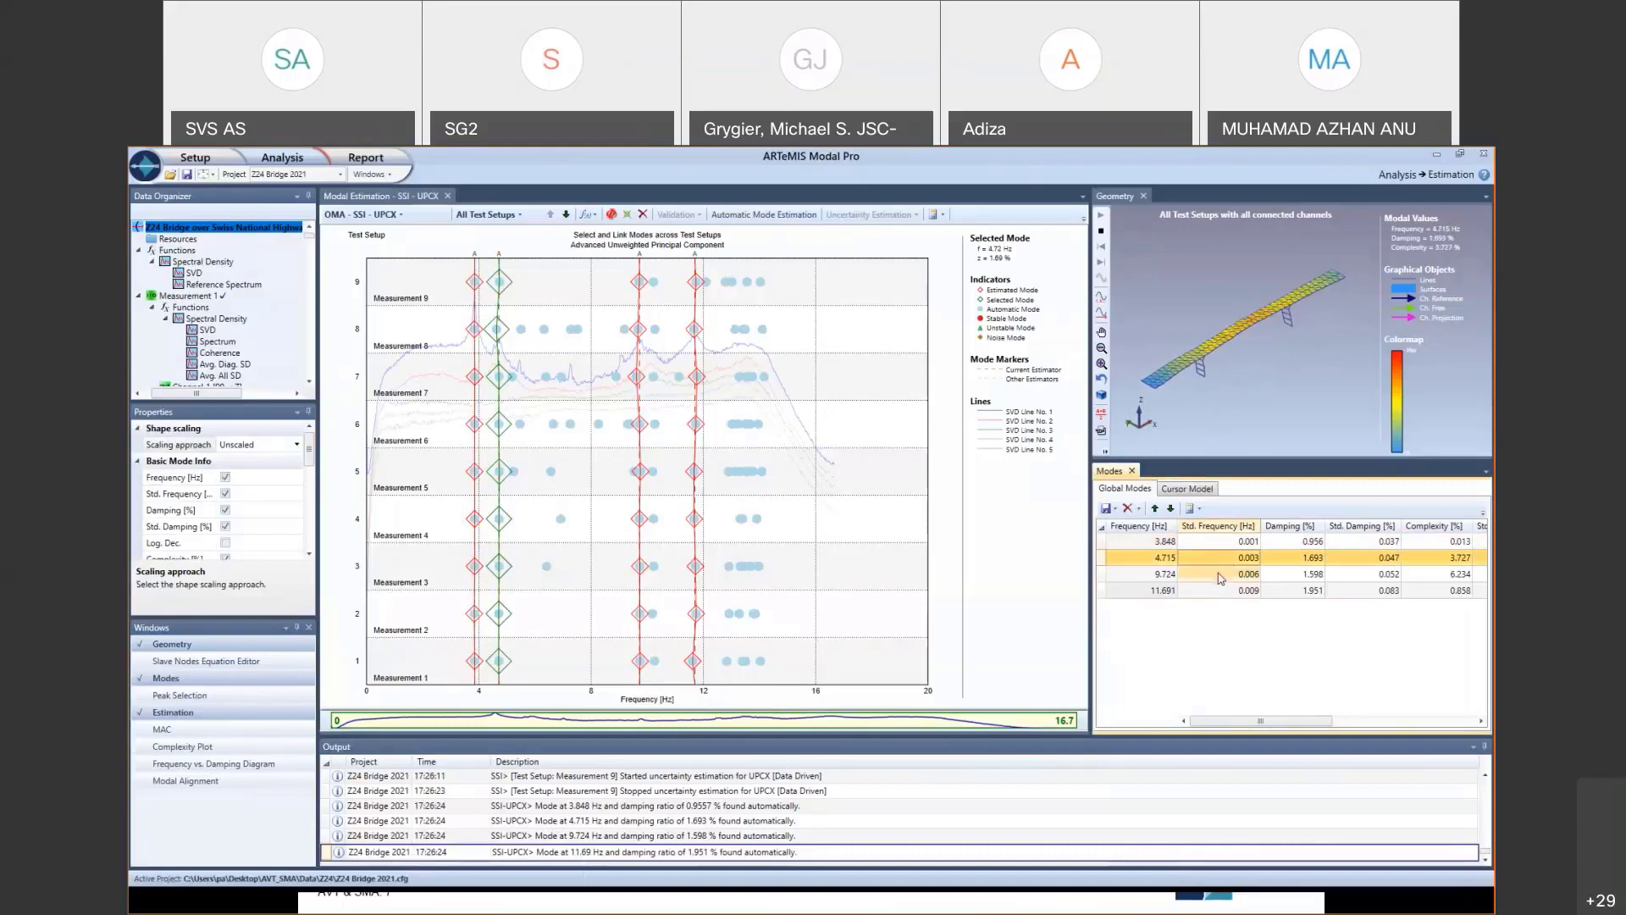
pyautogui.click(1220, 576)
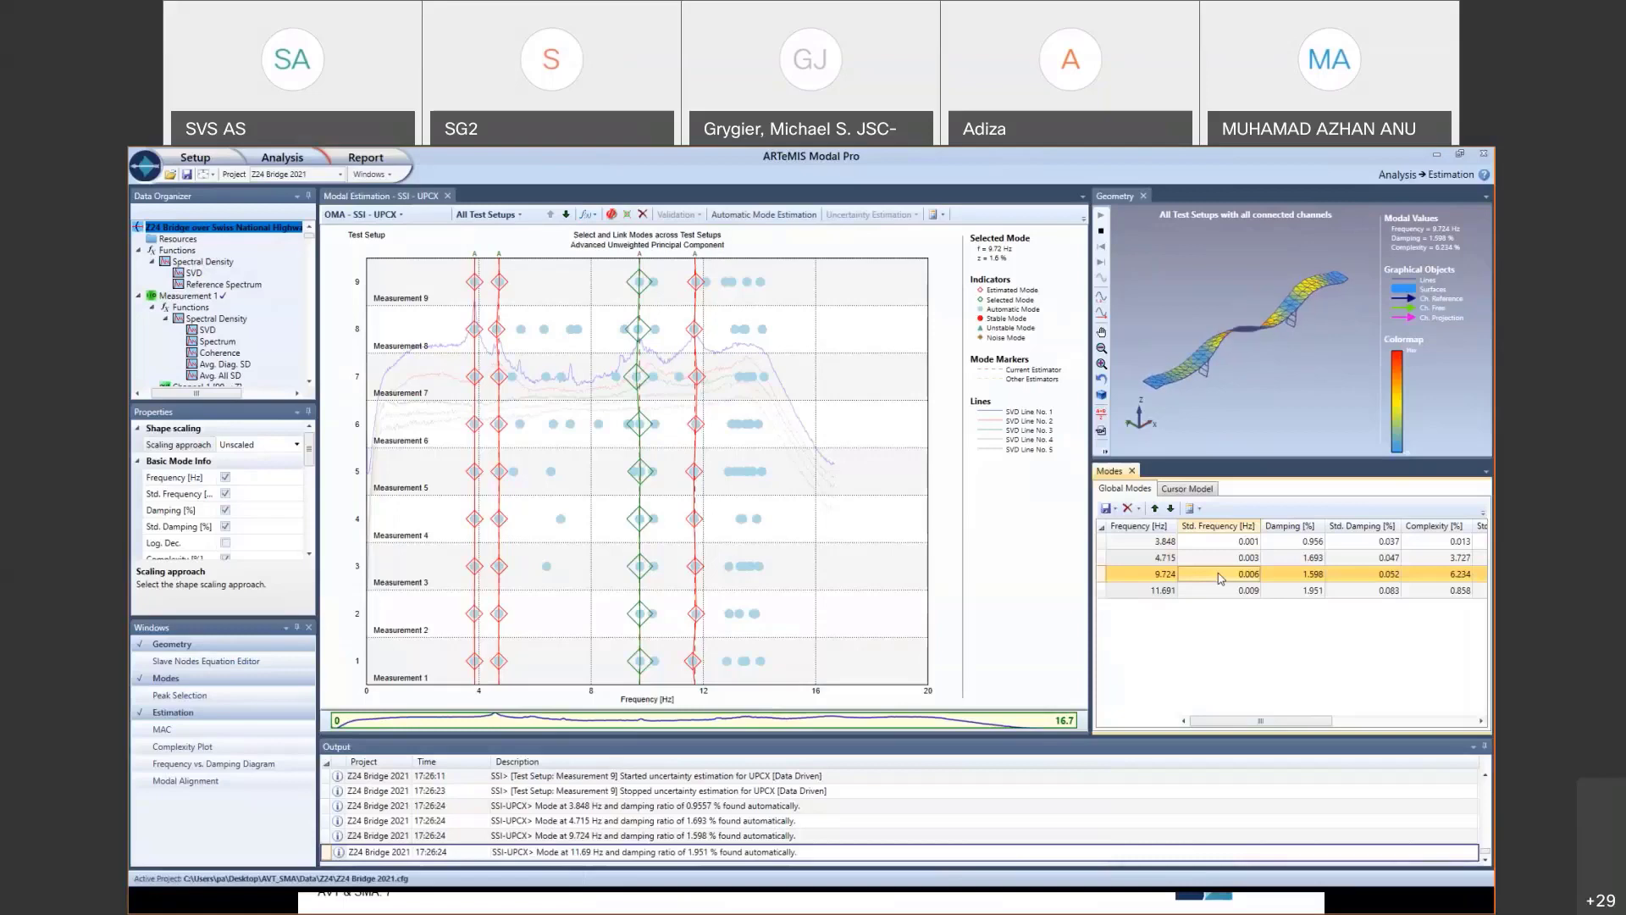
# Switch to the presentation and advance to the "Operational Modal Analysis – Single Test Setup" slide.
pyautogui.hotkey('alt', 'Tab')
pyautogui.hotkey('alt', 'Tab')
pyautogui.press('Right')
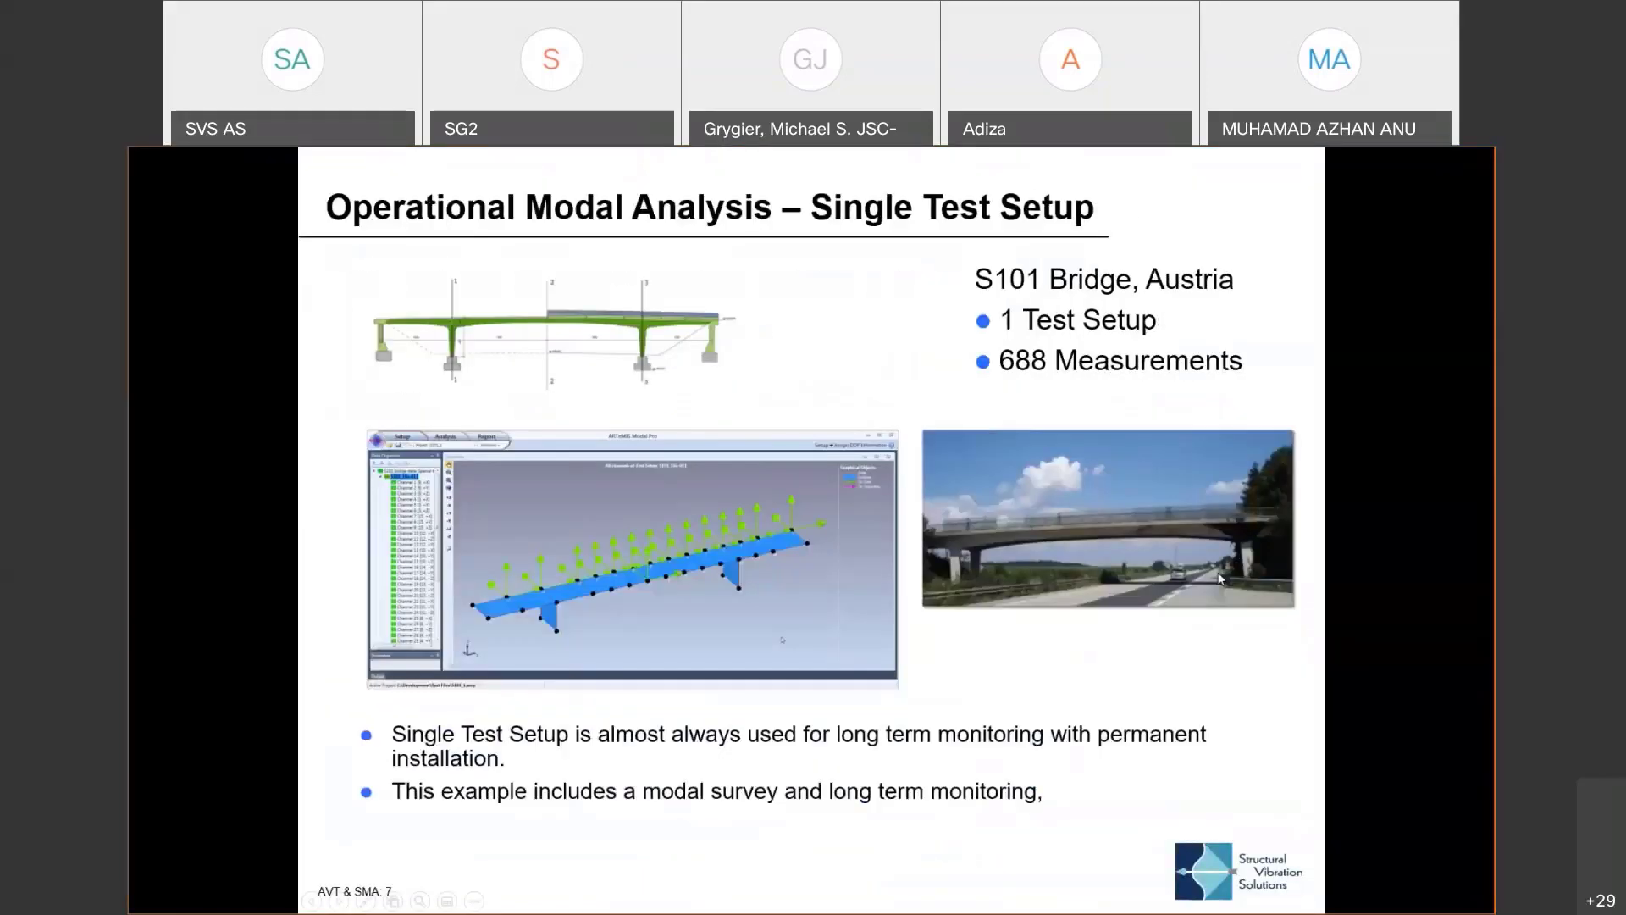
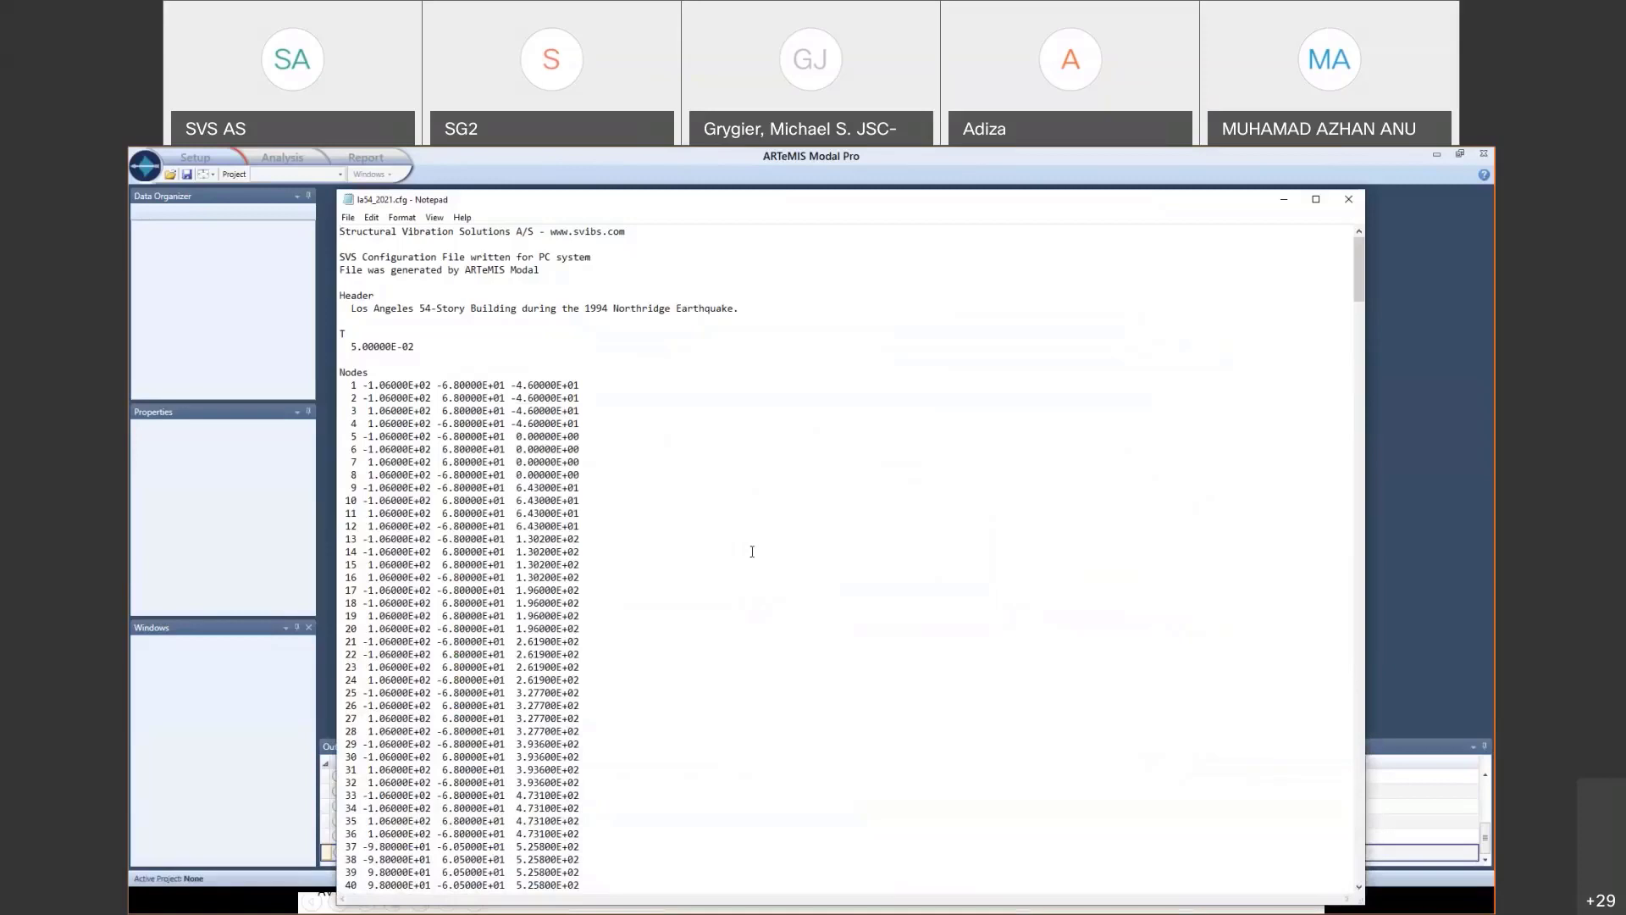
# Read through la54_2021.cfg from the Nodes section through Setups, Equations and Drift to the Properties section.
pyautogui.scroll(-20, 737, 728)
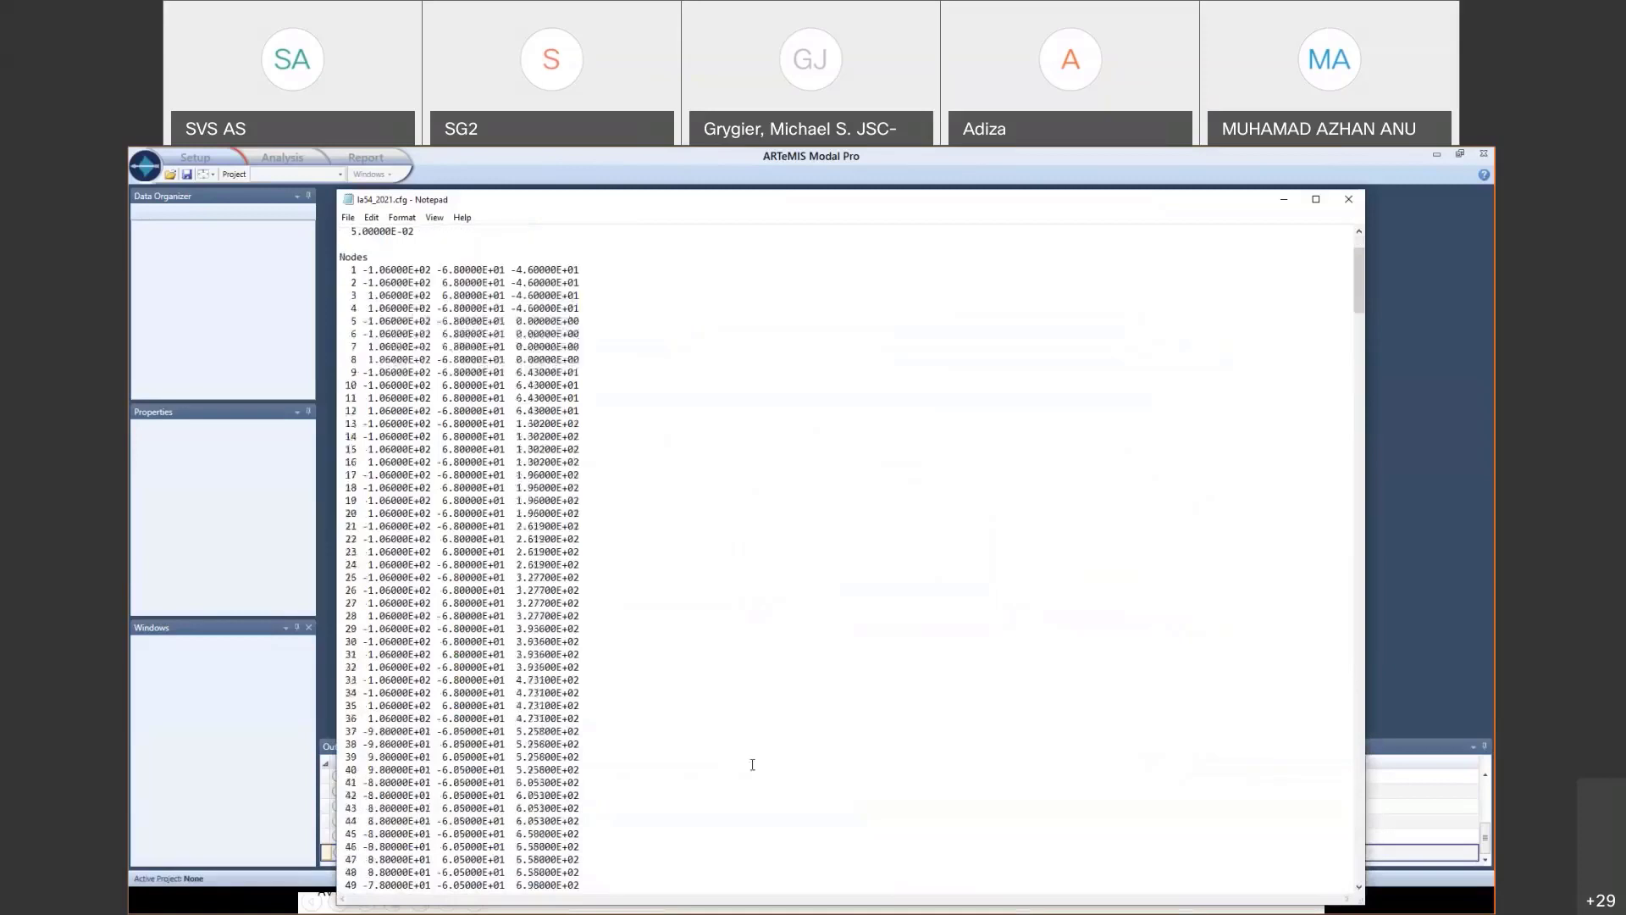
pyautogui.scroll(-18, 752, 765)
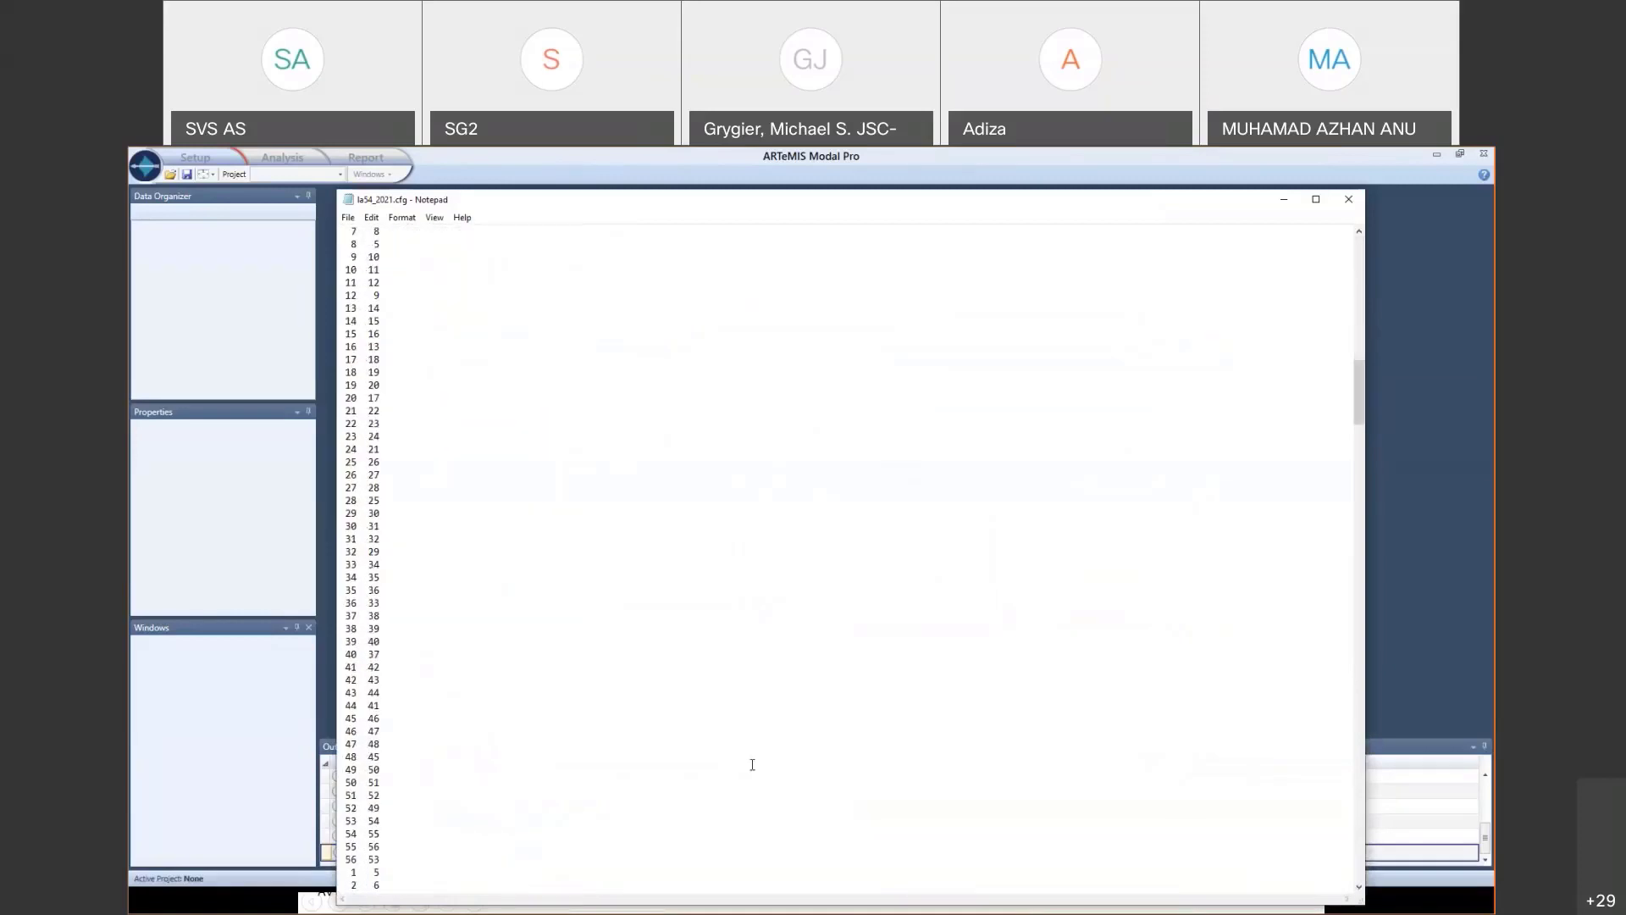
pyautogui.scroll(-20, 752, 764)
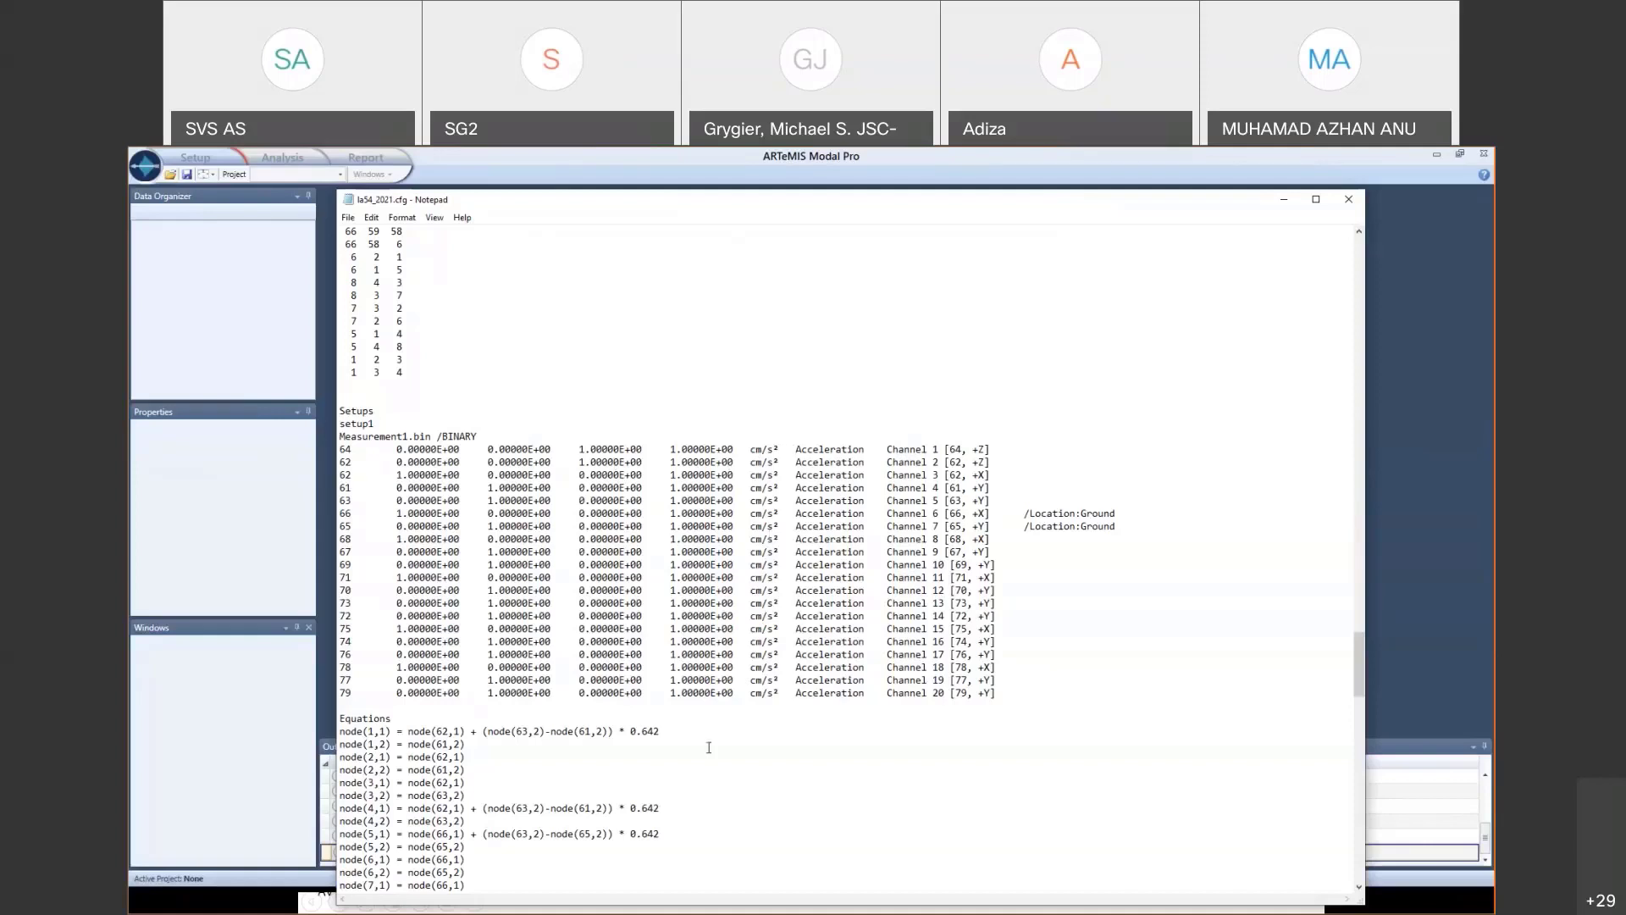
pyautogui.scroll(-17, 709, 747)
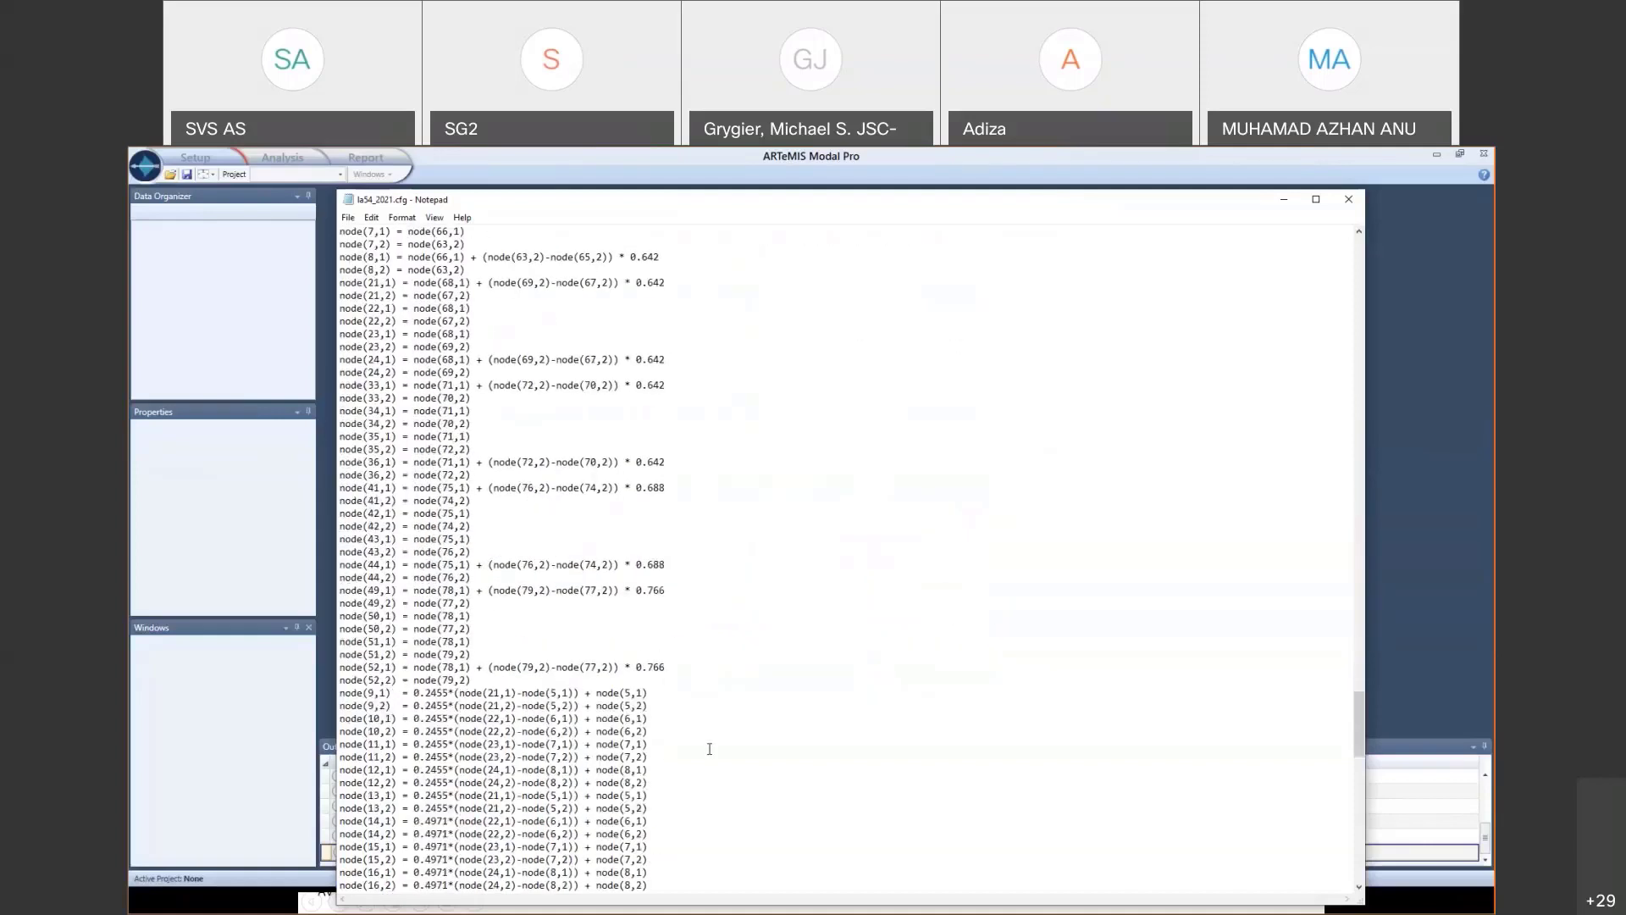
pyautogui.scroll(-20, 709, 749)
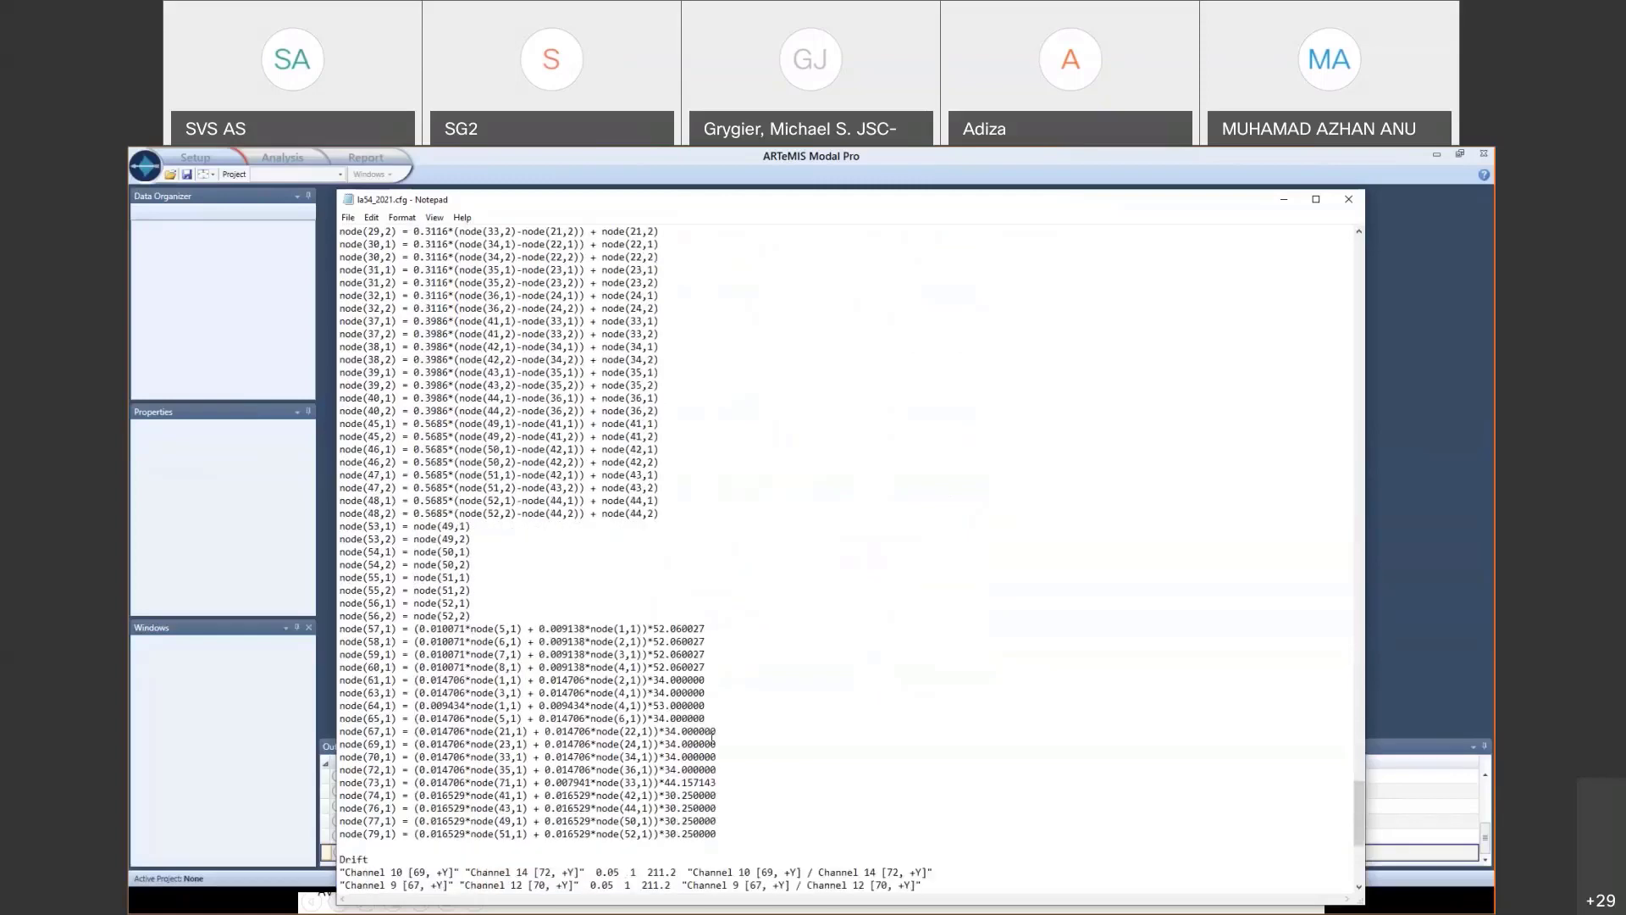
pyautogui.scroll(-8, 711, 739)
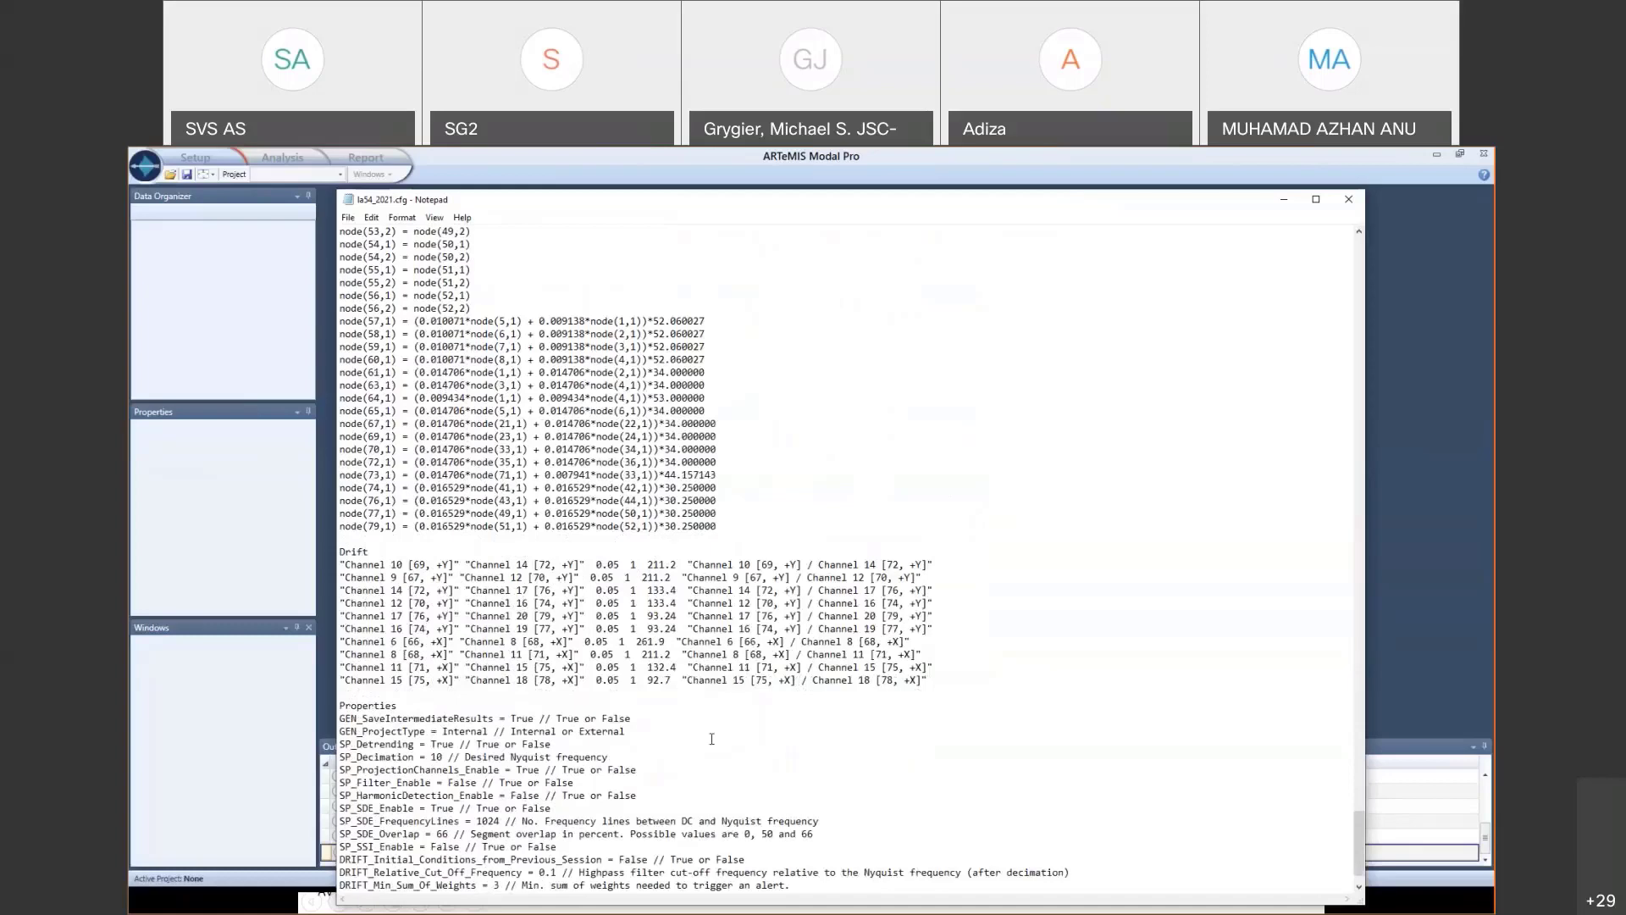
pyautogui.scroll(-1, 711, 738)
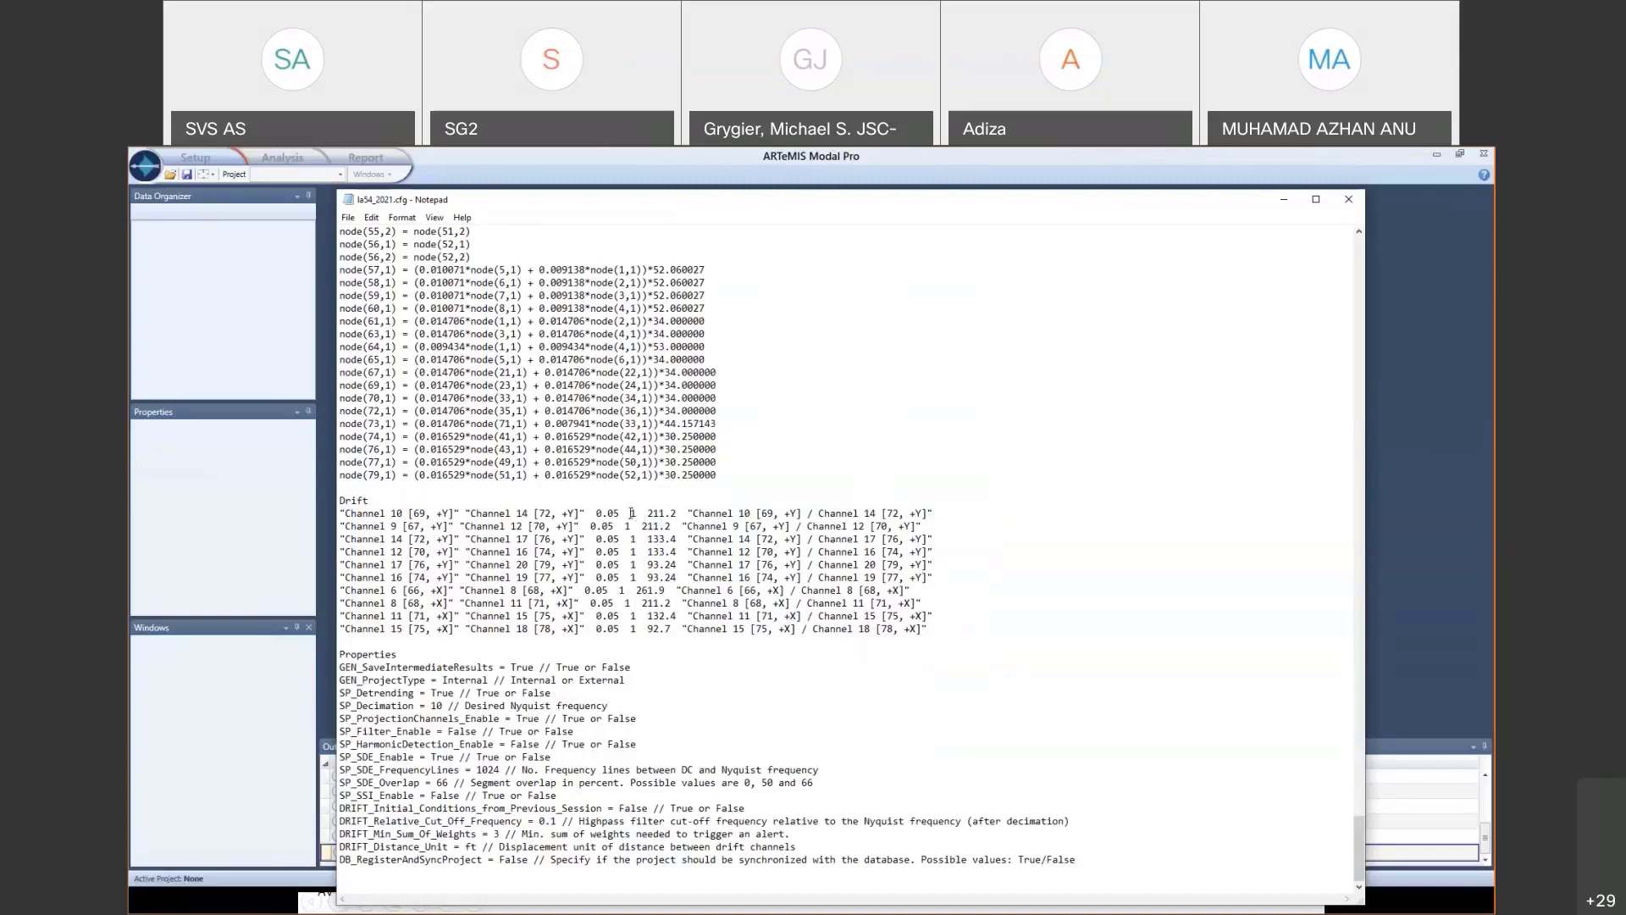
# Point out the weight and distance values in the first Drift definitions, and close the configuration file.
pyautogui.moveTo(630, 513); pyautogui.dragTo(637, 513)
pyautogui.click(647, 526)
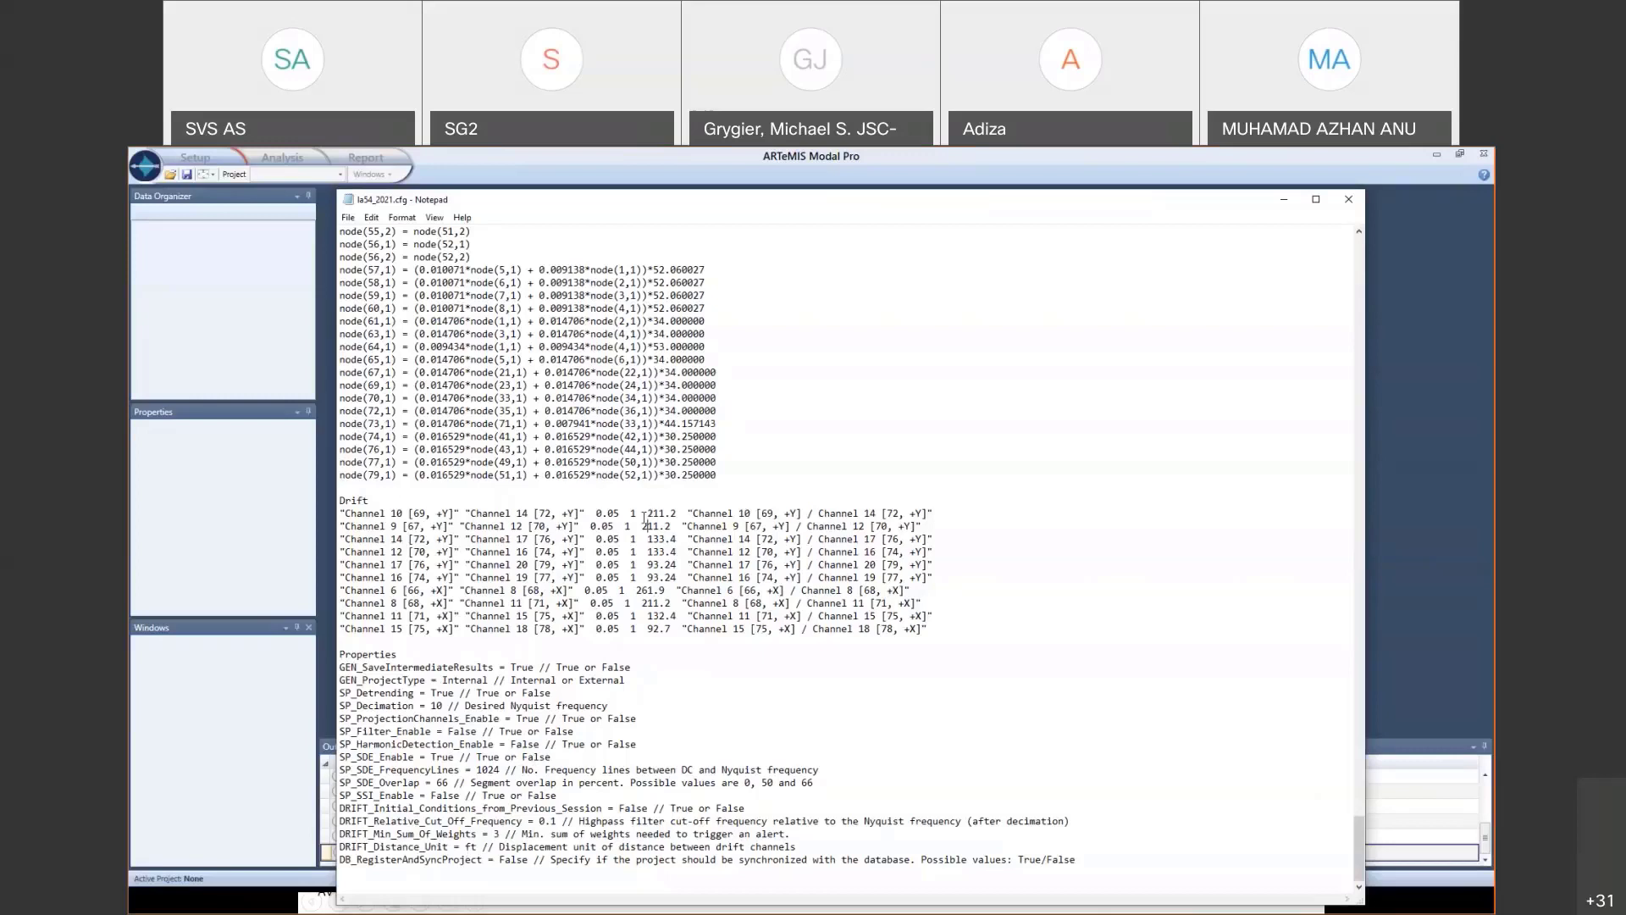
pyautogui.moveTo(647, 514); pyautogui.dragTo(678, 511)
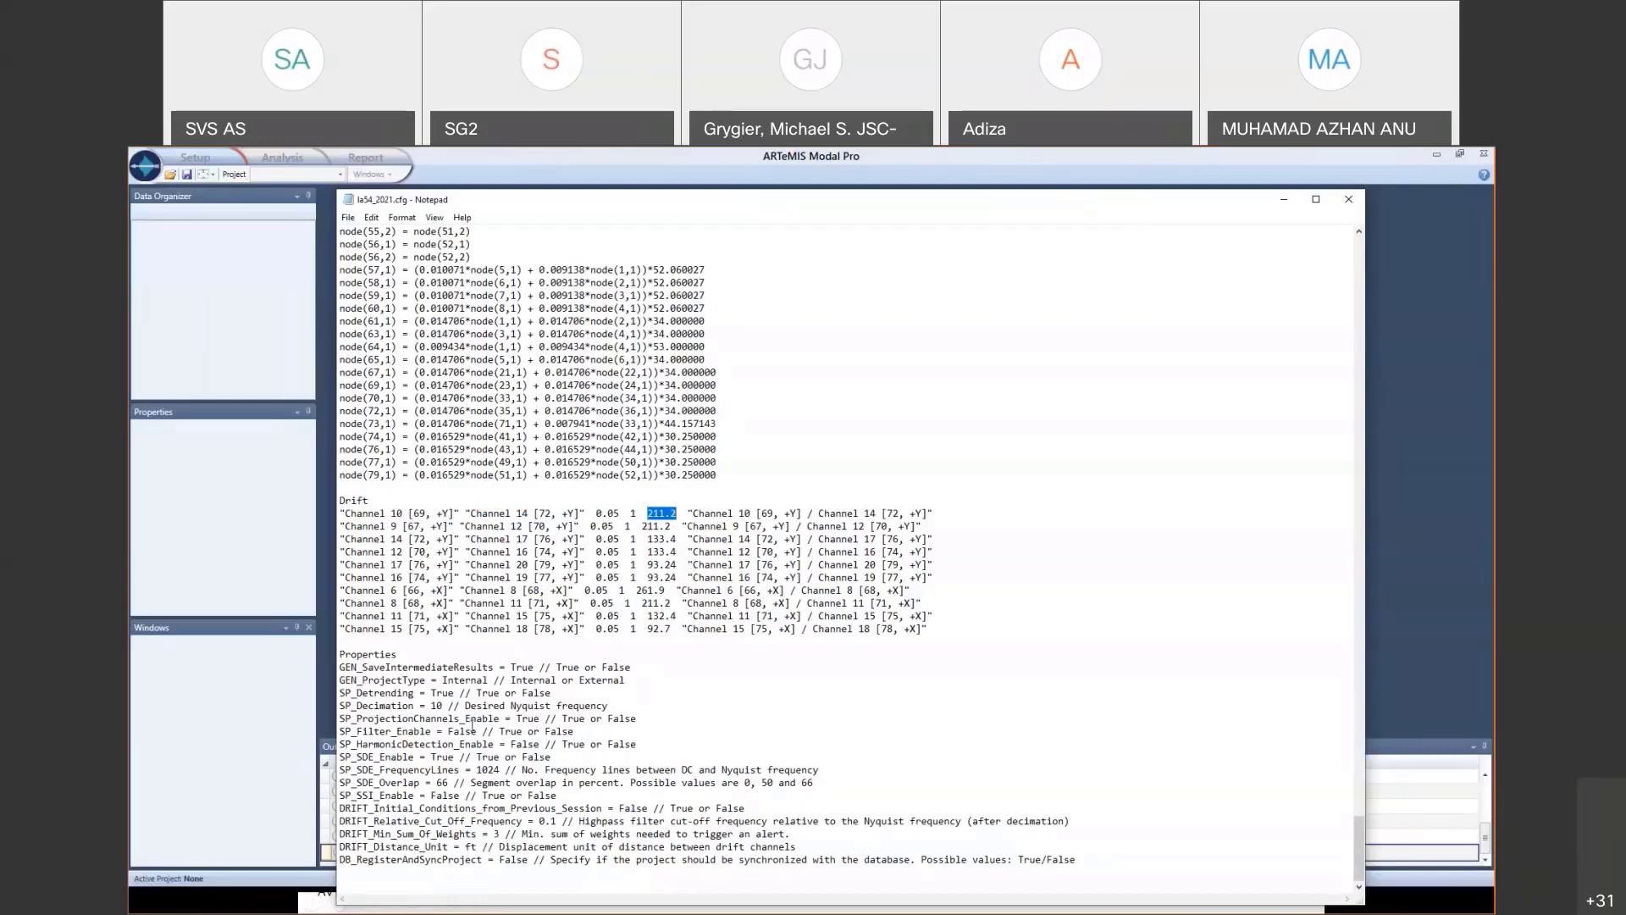
pyautogui.click(1349, 199)
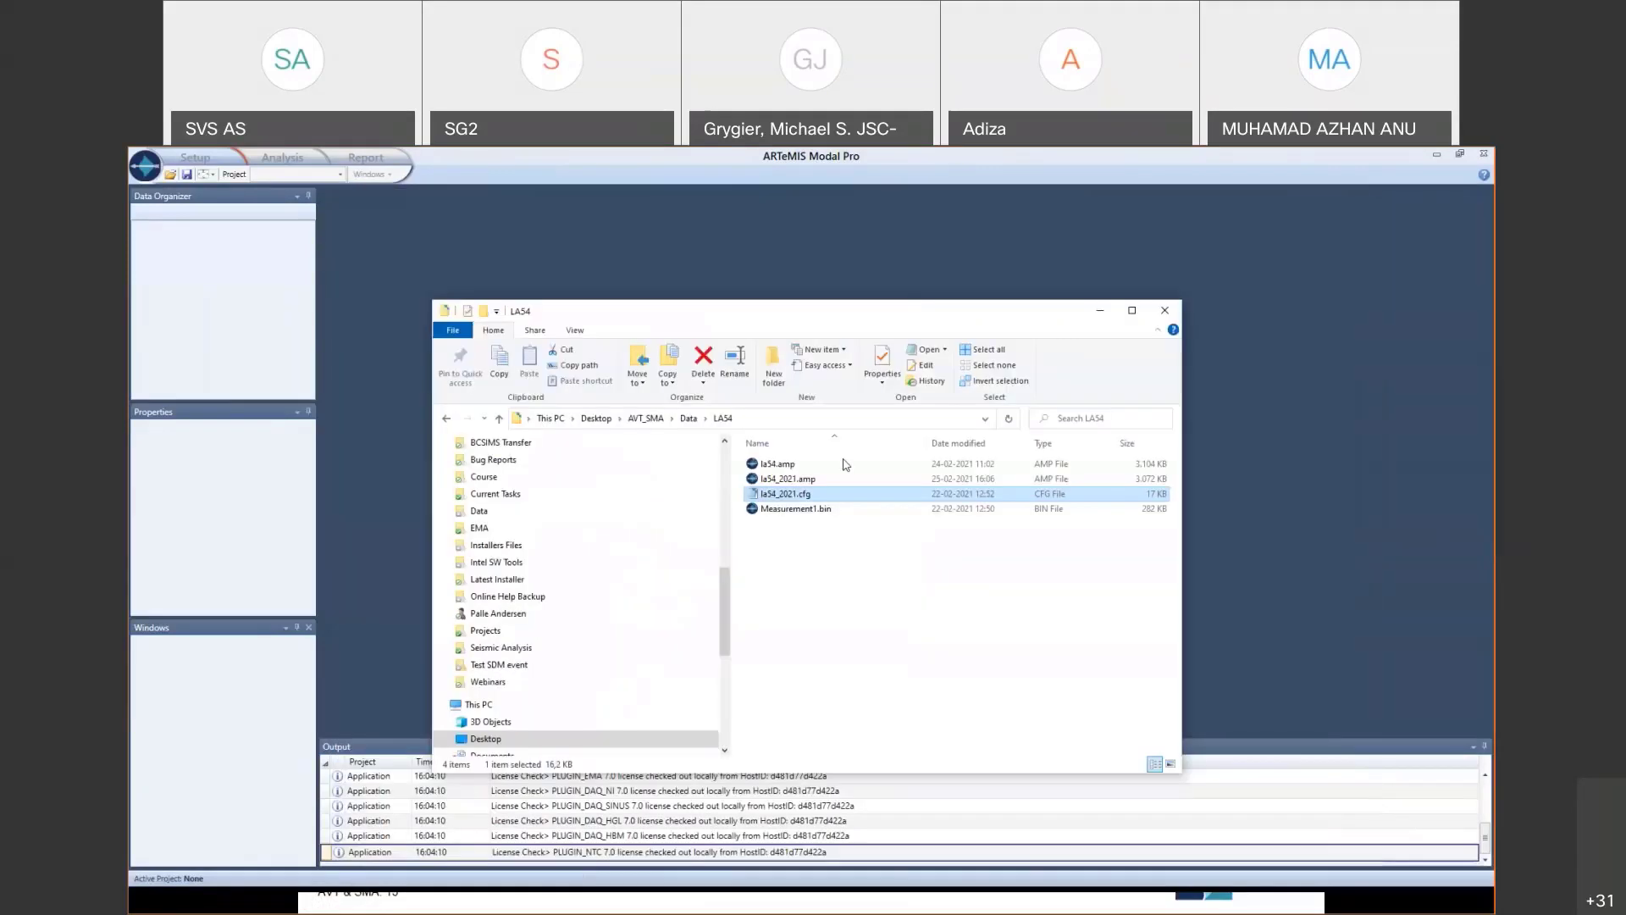
# Import la54_2021.cfg from the LA54 folder into ARTeMIS Modal Pro and run the signal processing.
pyautogui.moveTo(788, 498); pyautogui.dragTo(1263, 471)
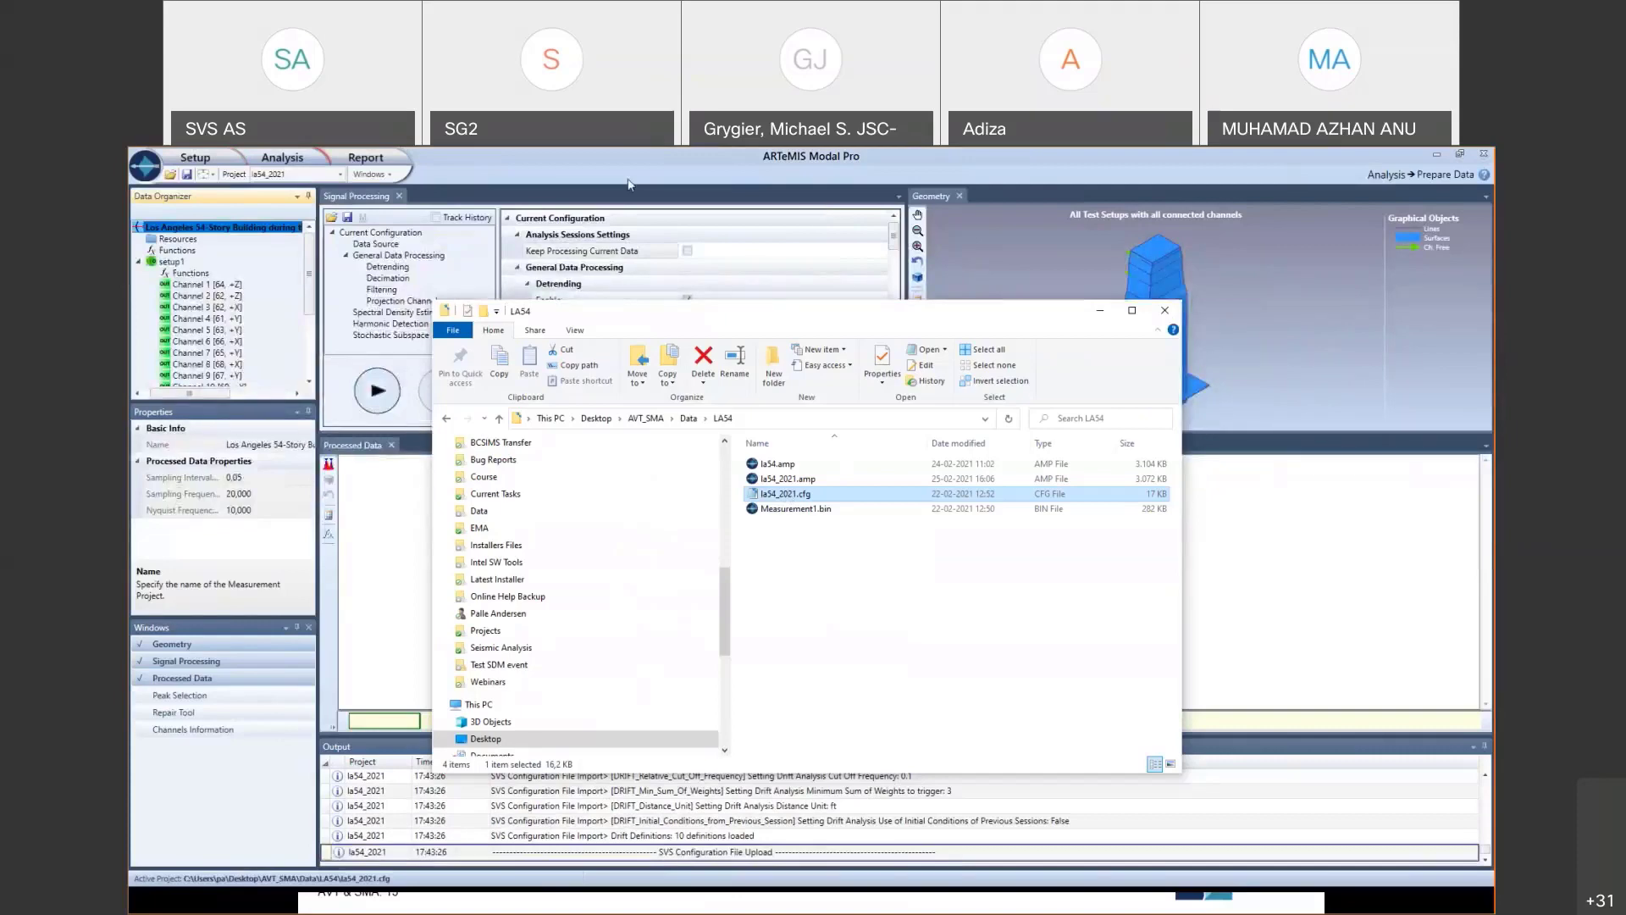
pyautogui.click(545, 248)
pyautogui.click(377, 390)
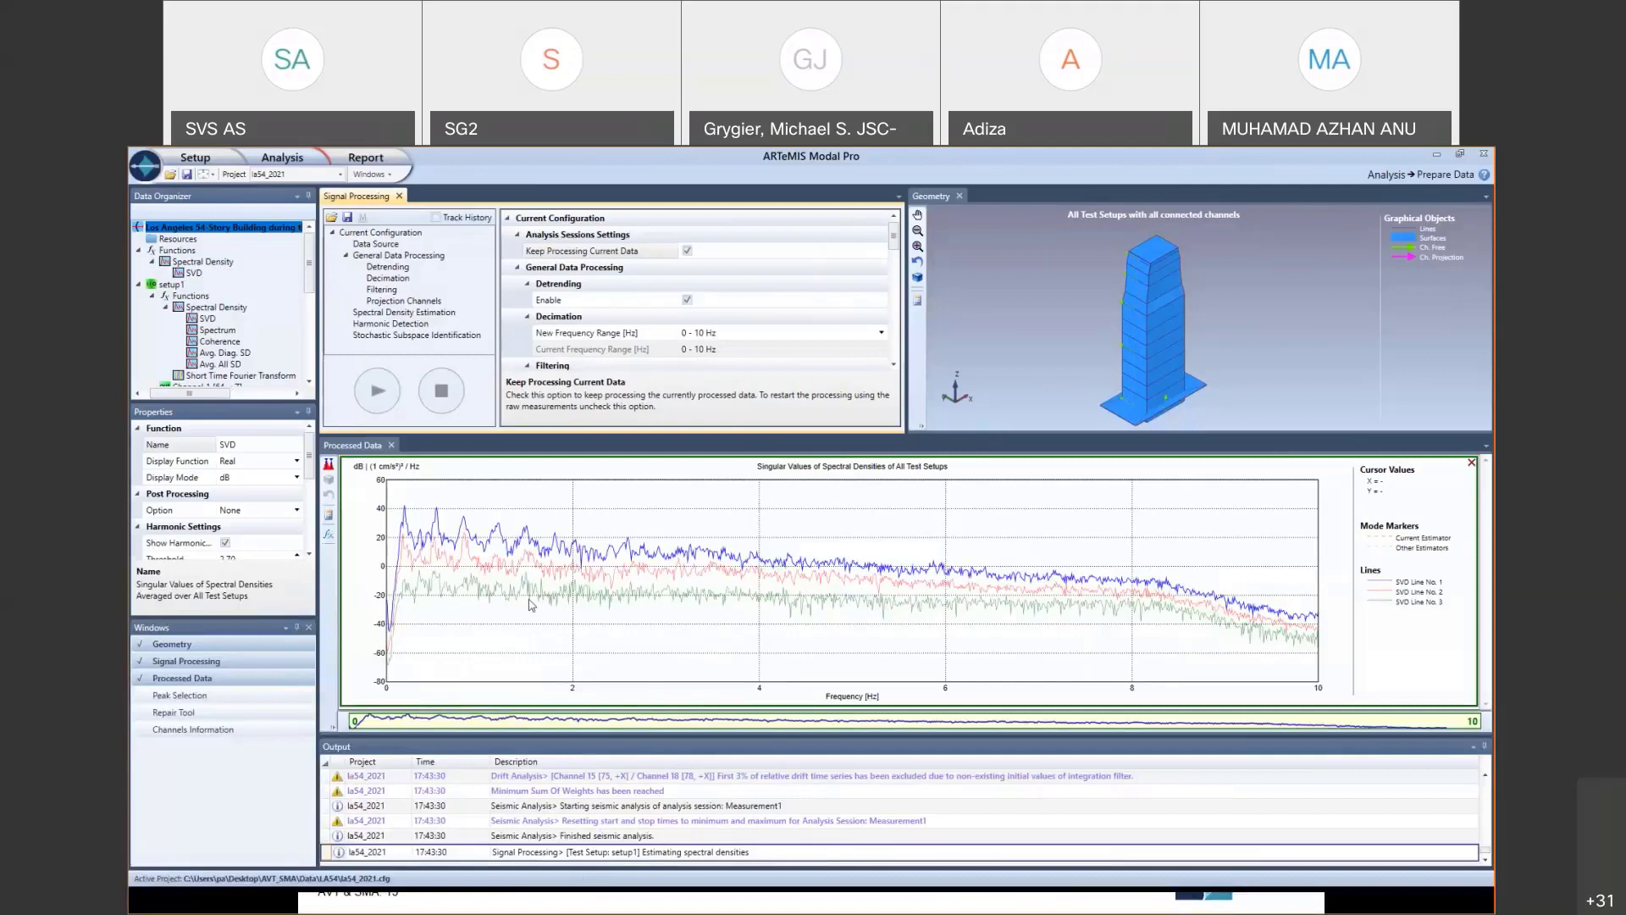
# Open the Drift Analysis task and show the displacement and drift charts for Channel 17 / Channel 20 instead of raw acceleration data.
pyautogui.click(302, 160)
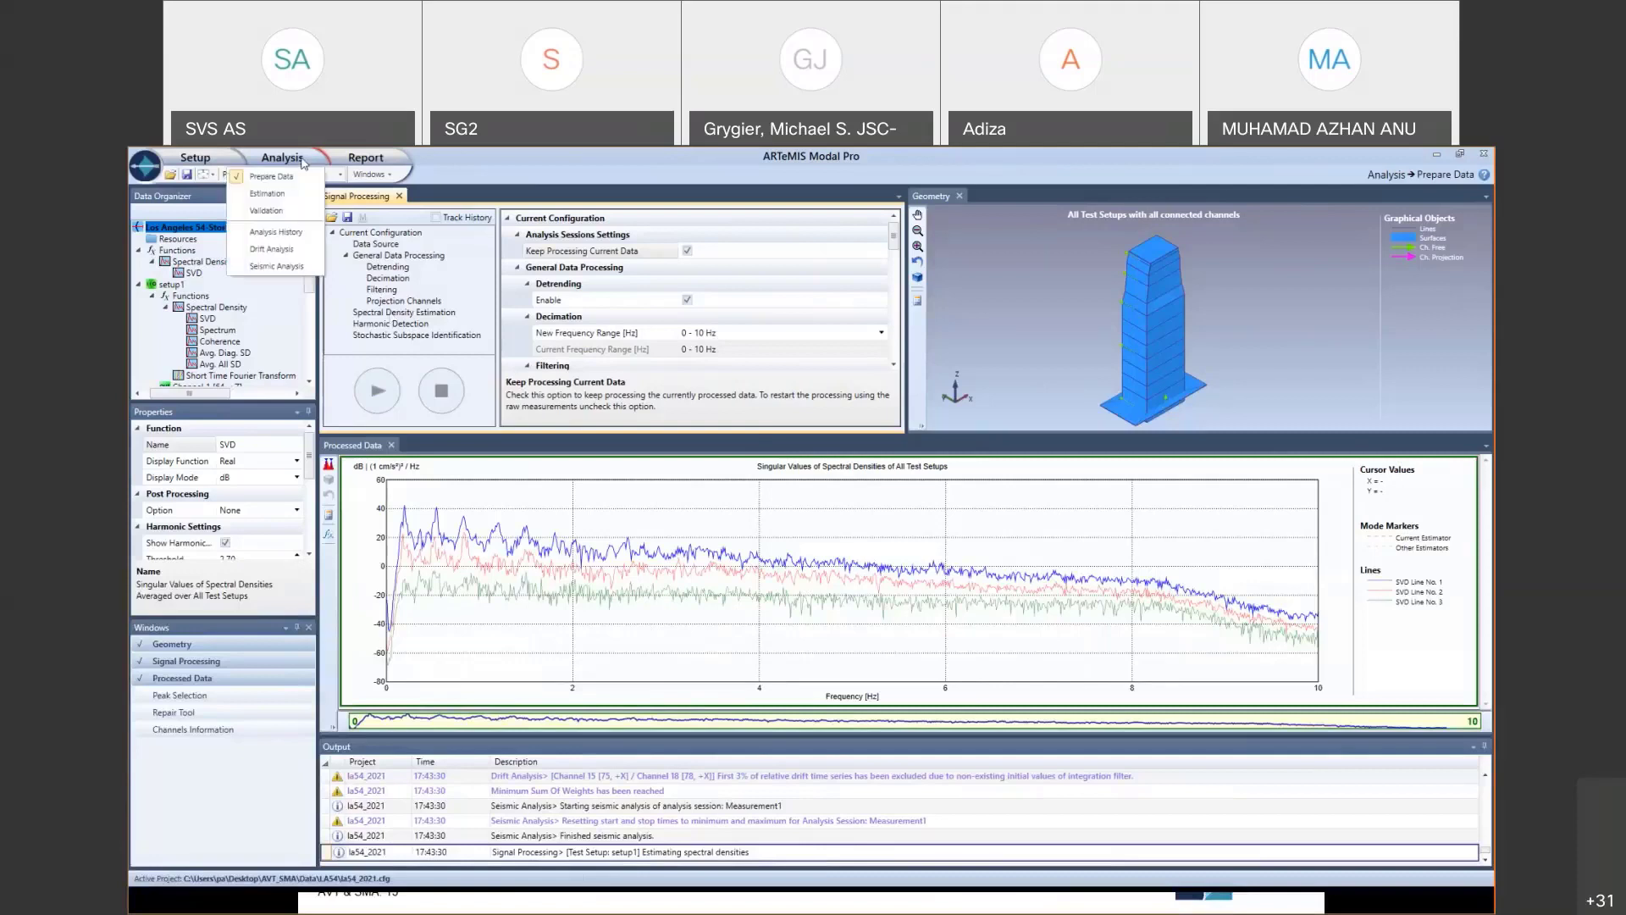
pyautogui.click(296, 251)
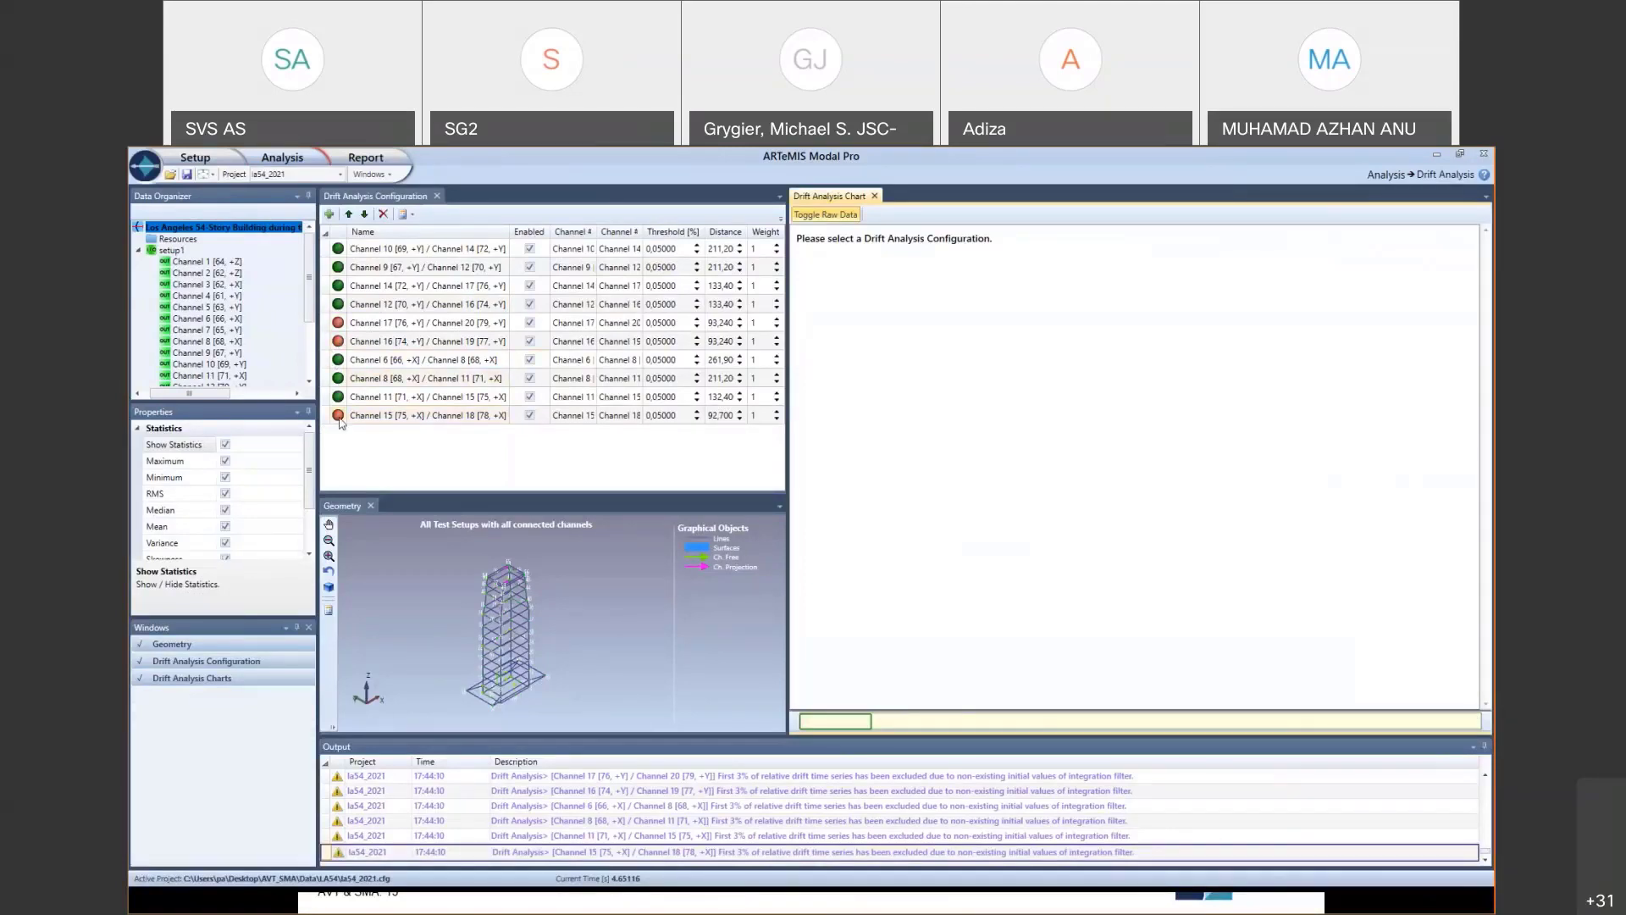
pyautogui.moveTo(341, 423)
pyautogui.click(393, 325)
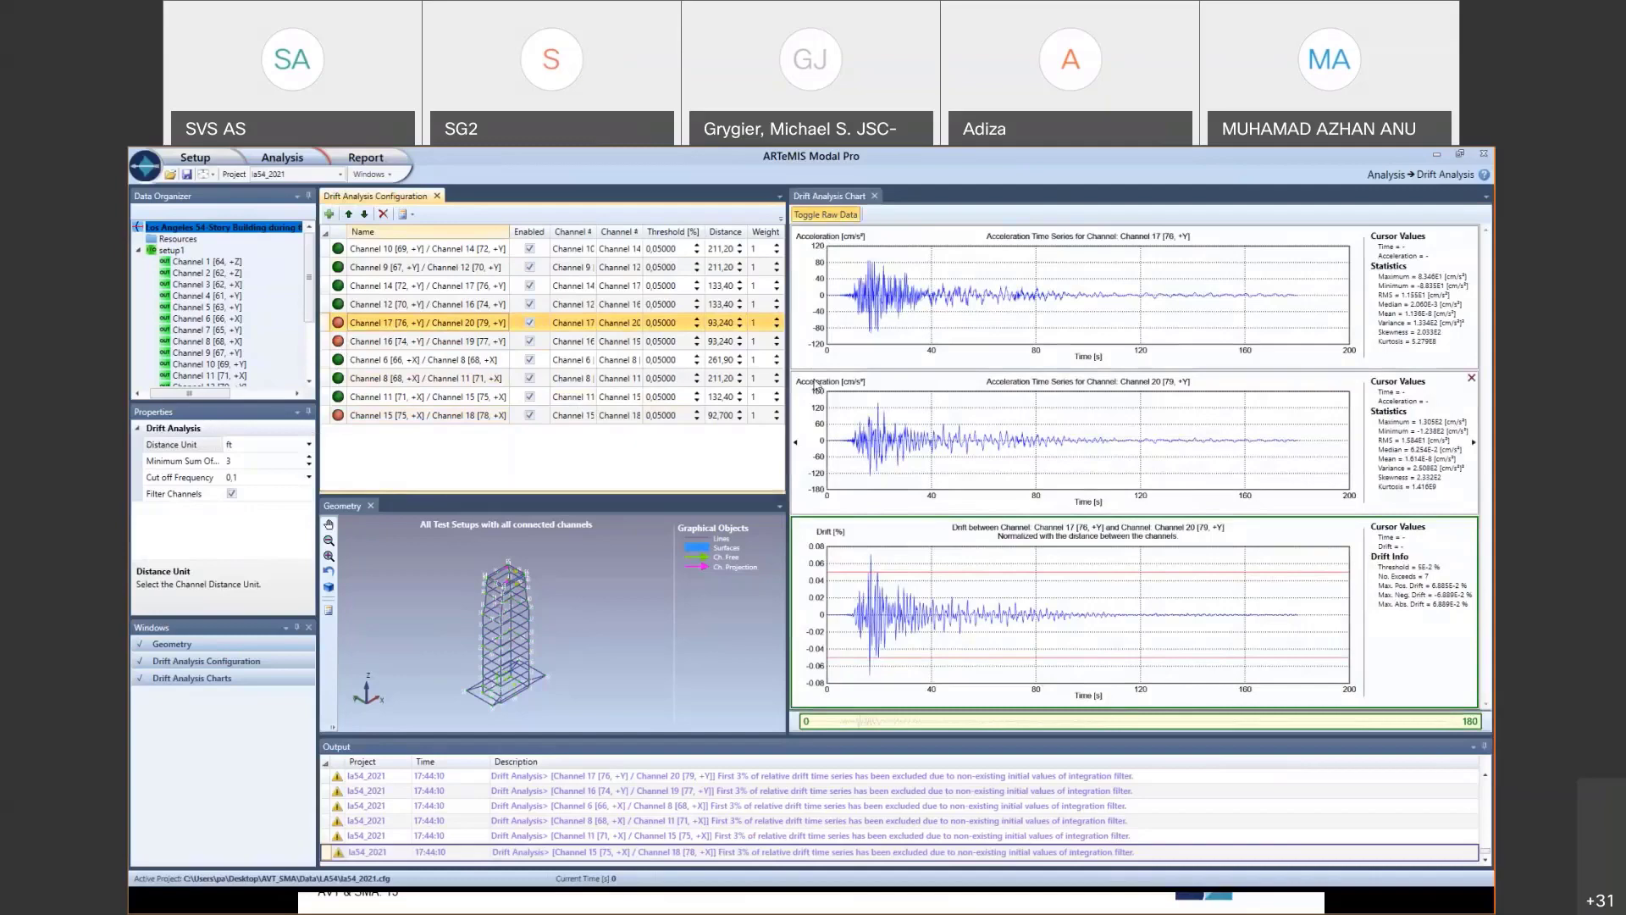
pyautogui.click(821, 216)
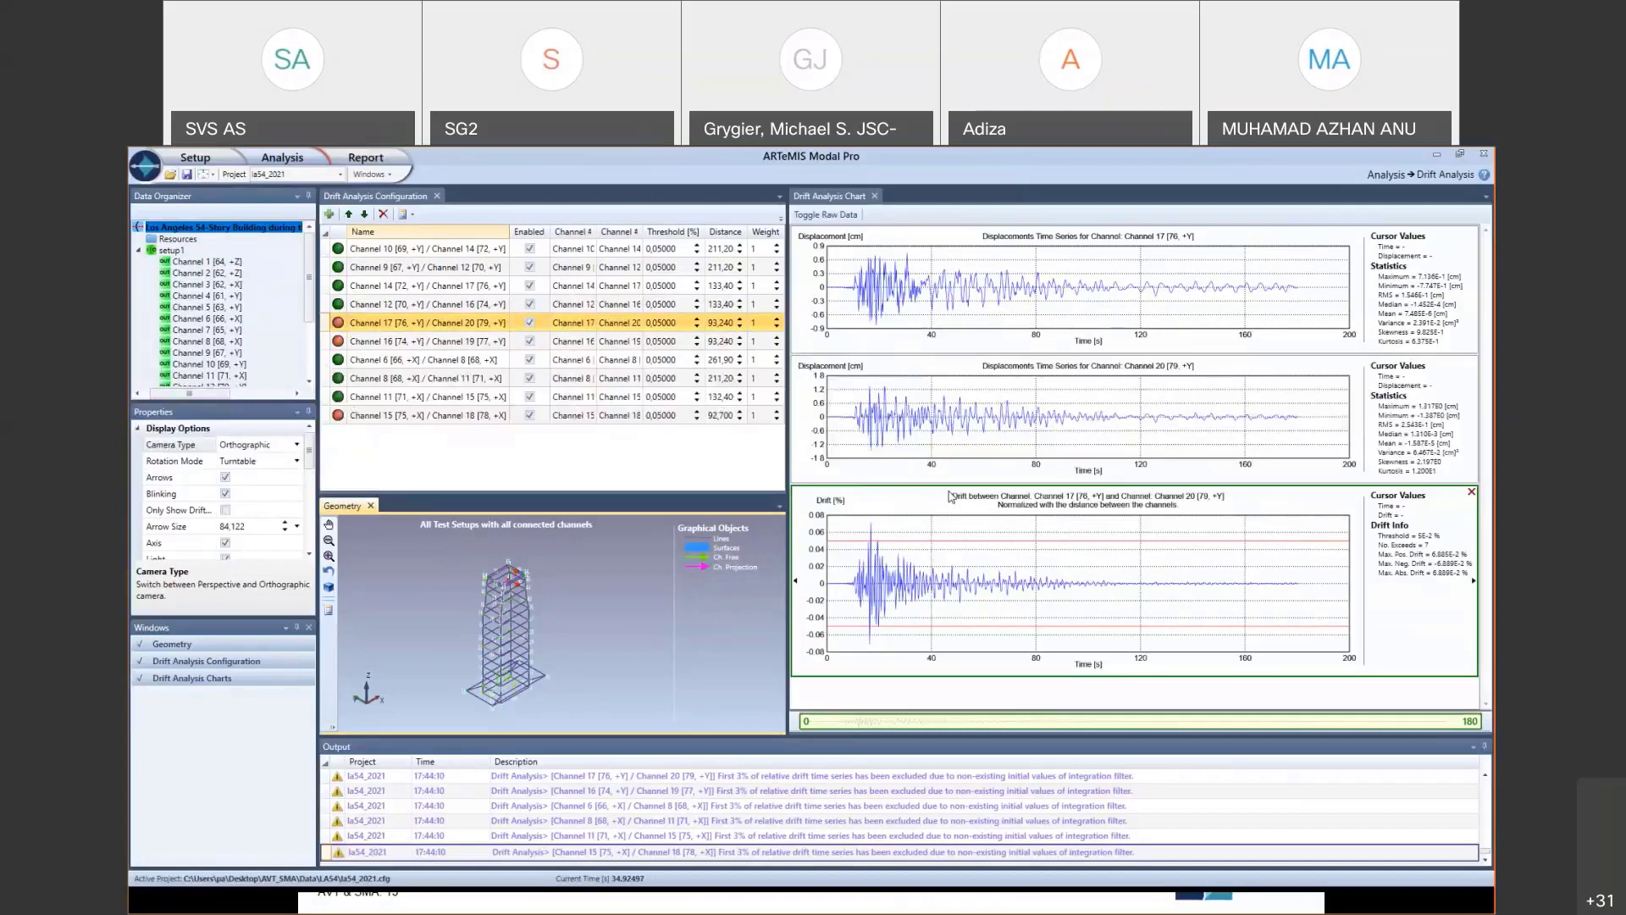
# Return to the presentation and advance to the Seismic Analysis Task slide.
pyautogui.click(913, 912)
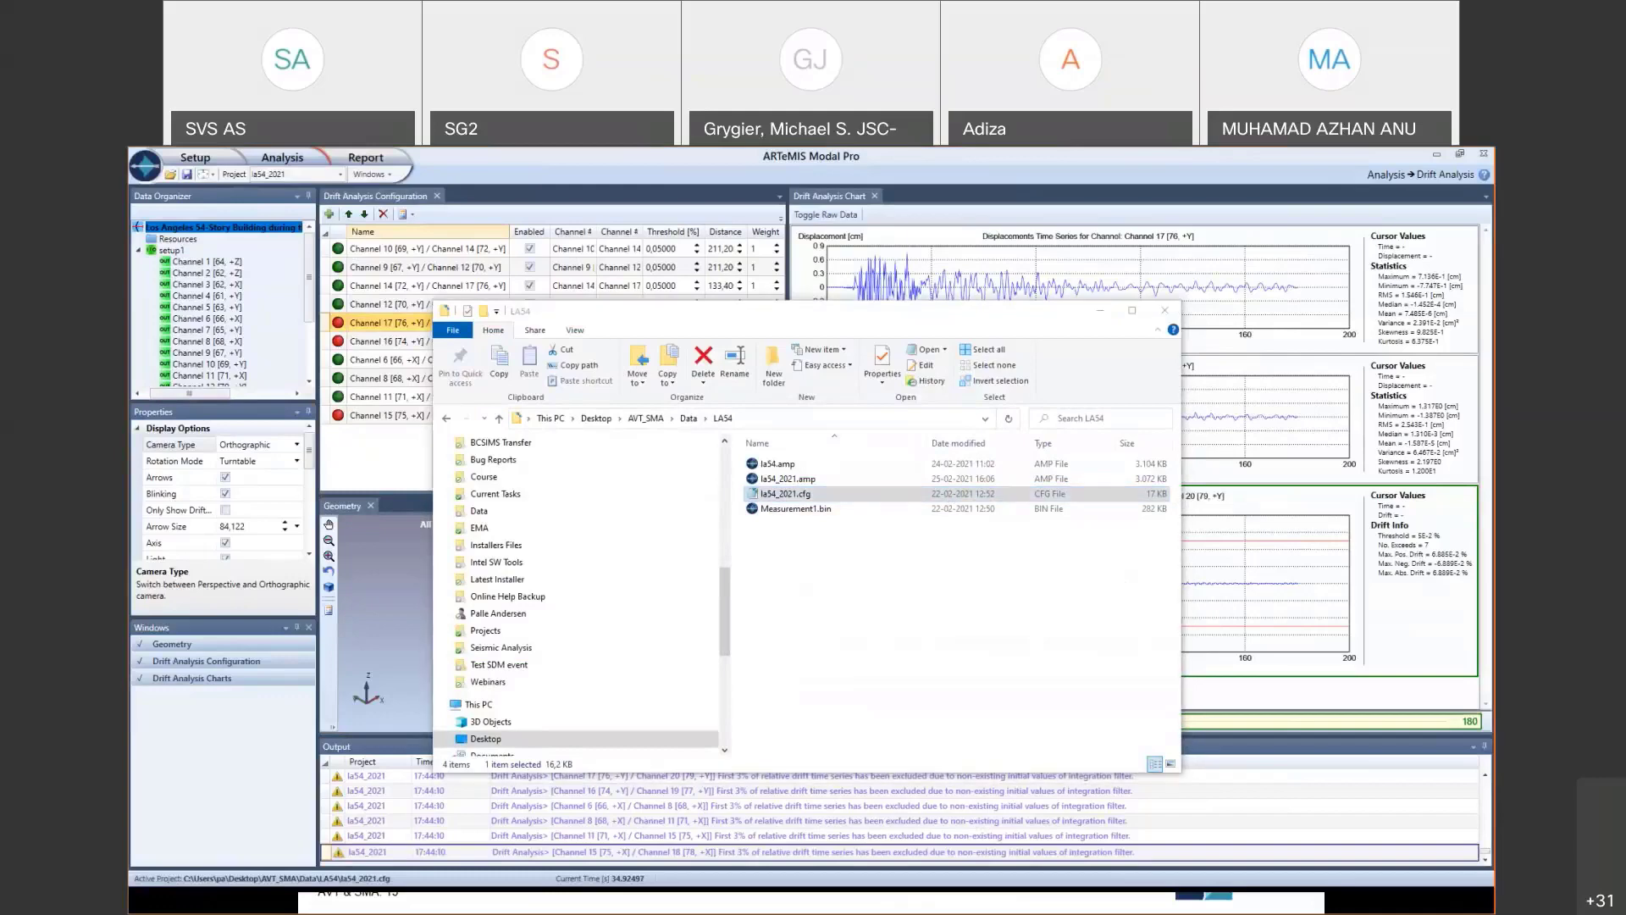
pyautogui.press('Right')
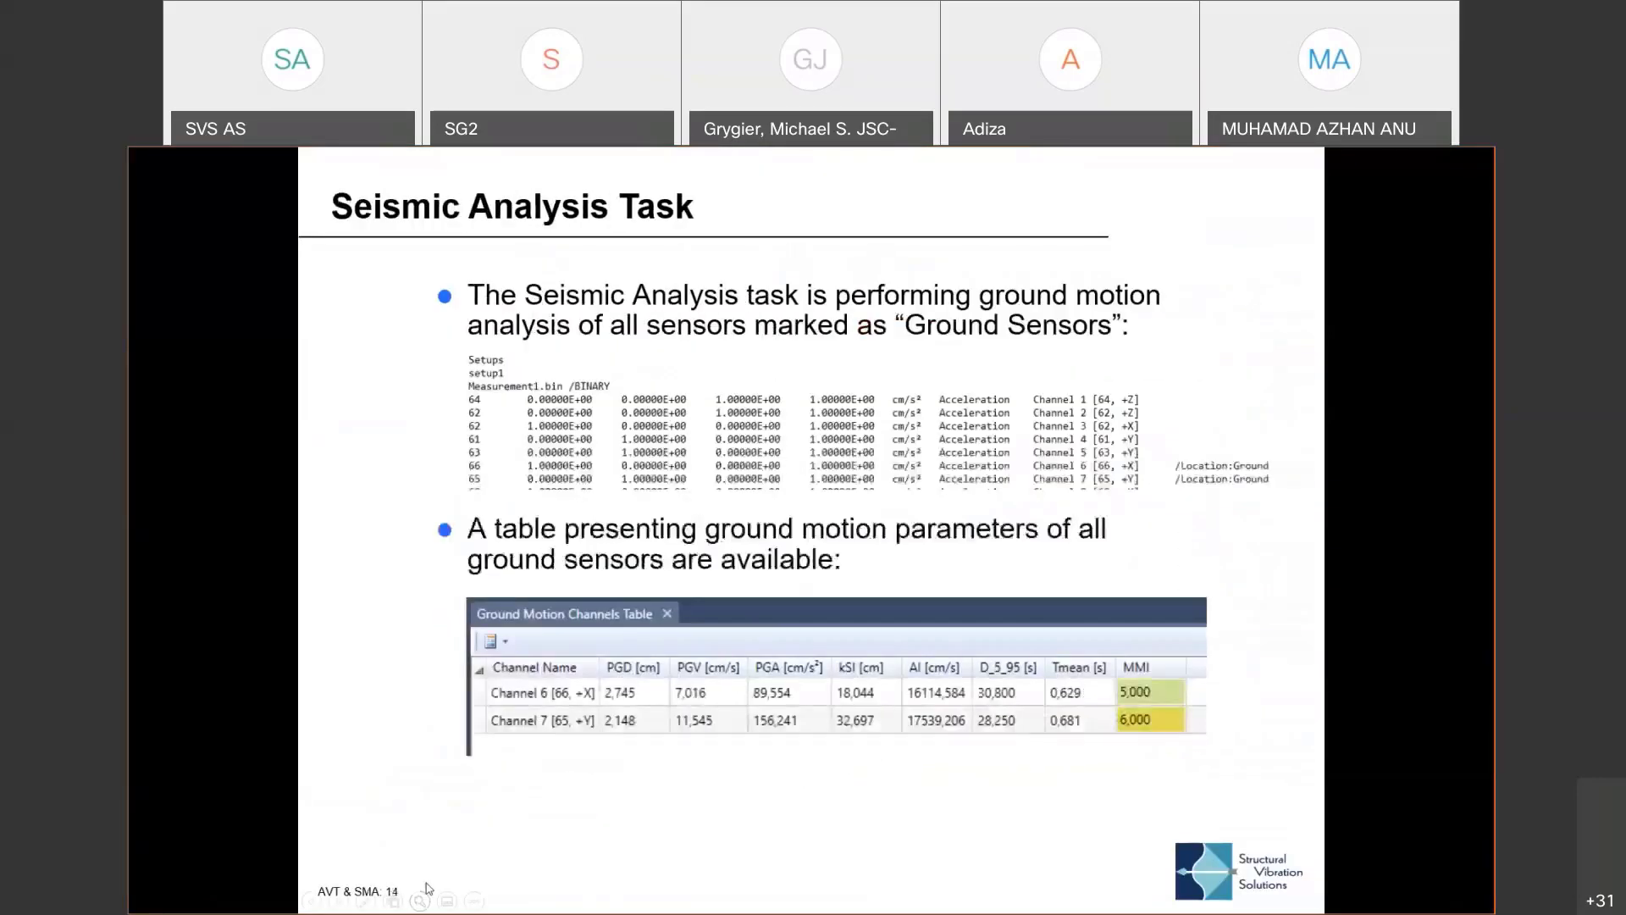
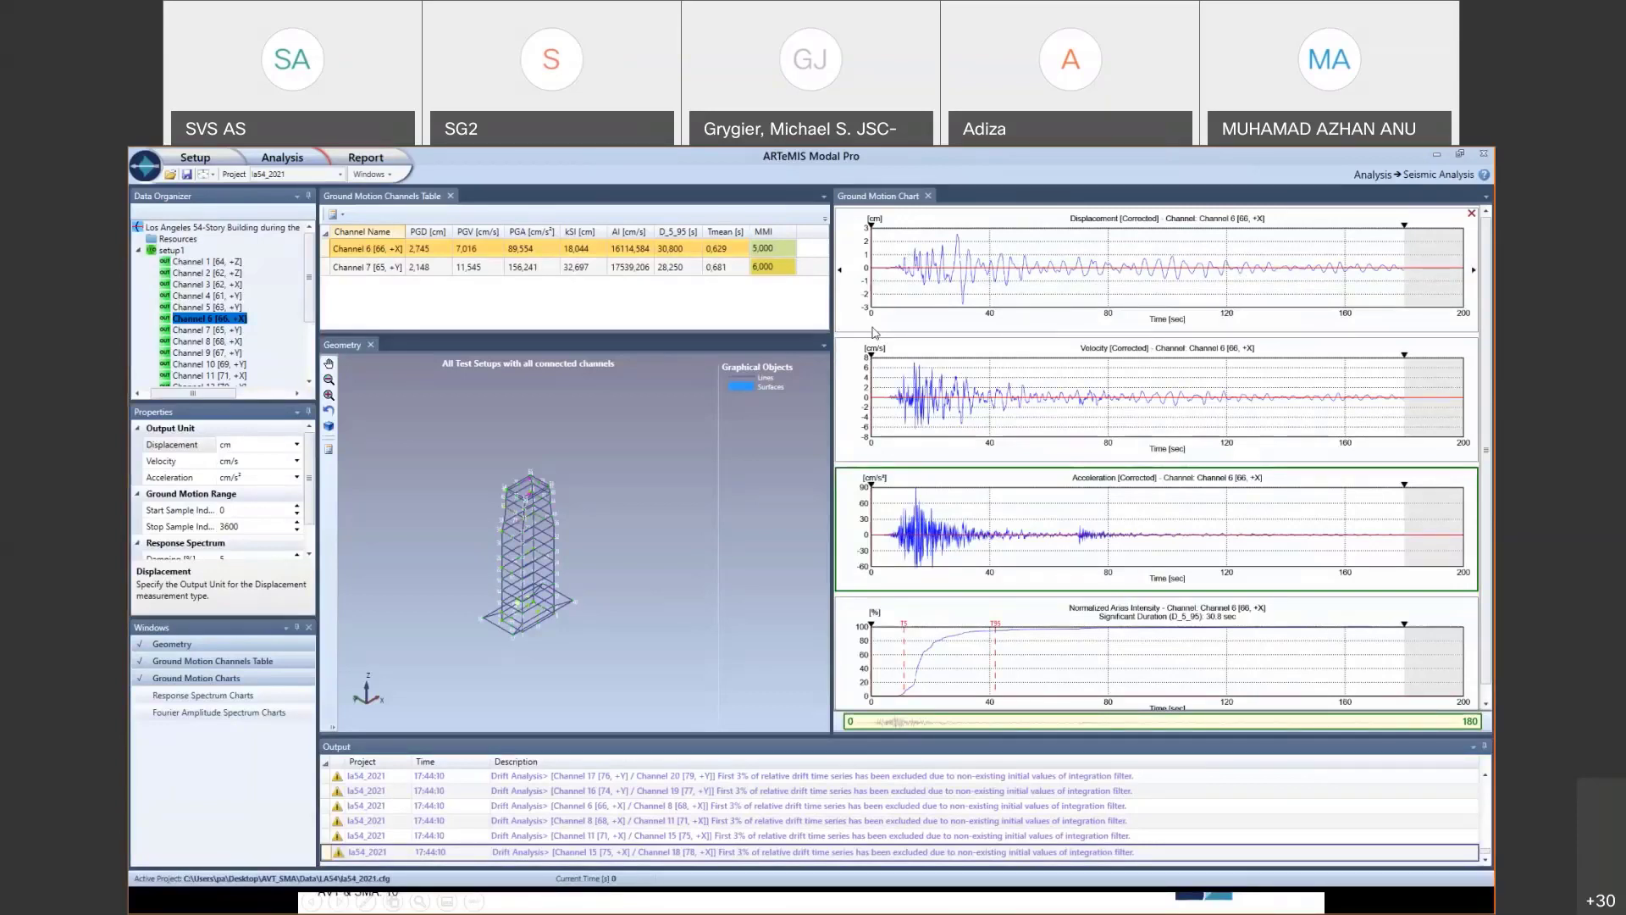
# Compare the Channel 6 ground motion charts with the ground motion parameters slide, and display the Fourier Amplitude Spectrum charts.
pyautogui.hotkey('alt', 'Tab')
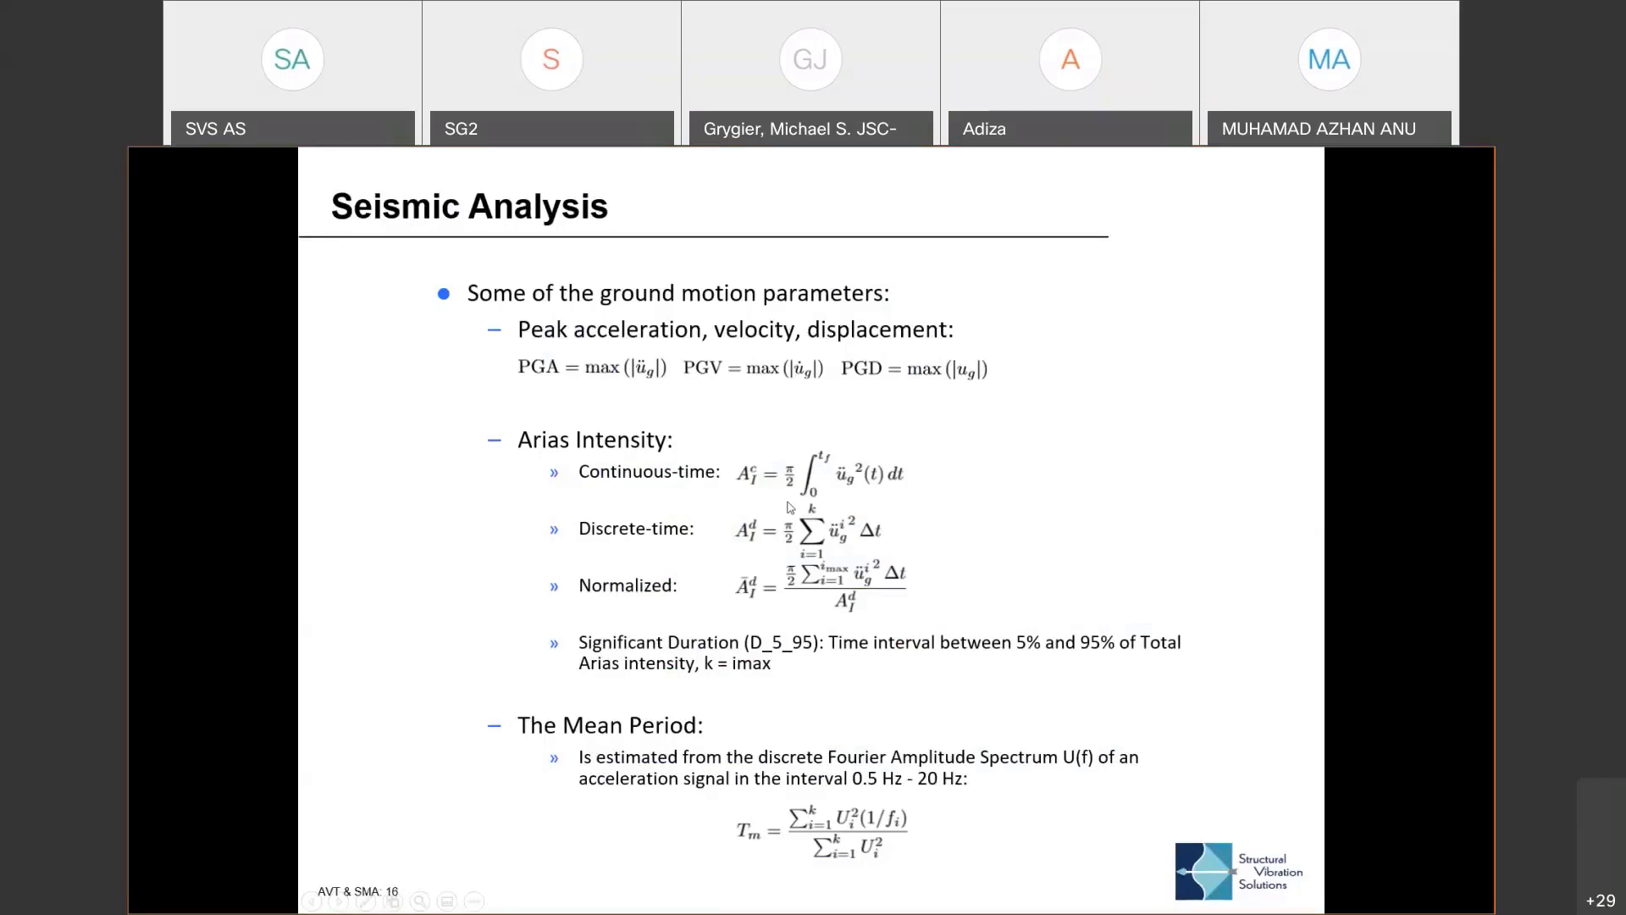
pyautogui.hotkey('alt', 'Tab')
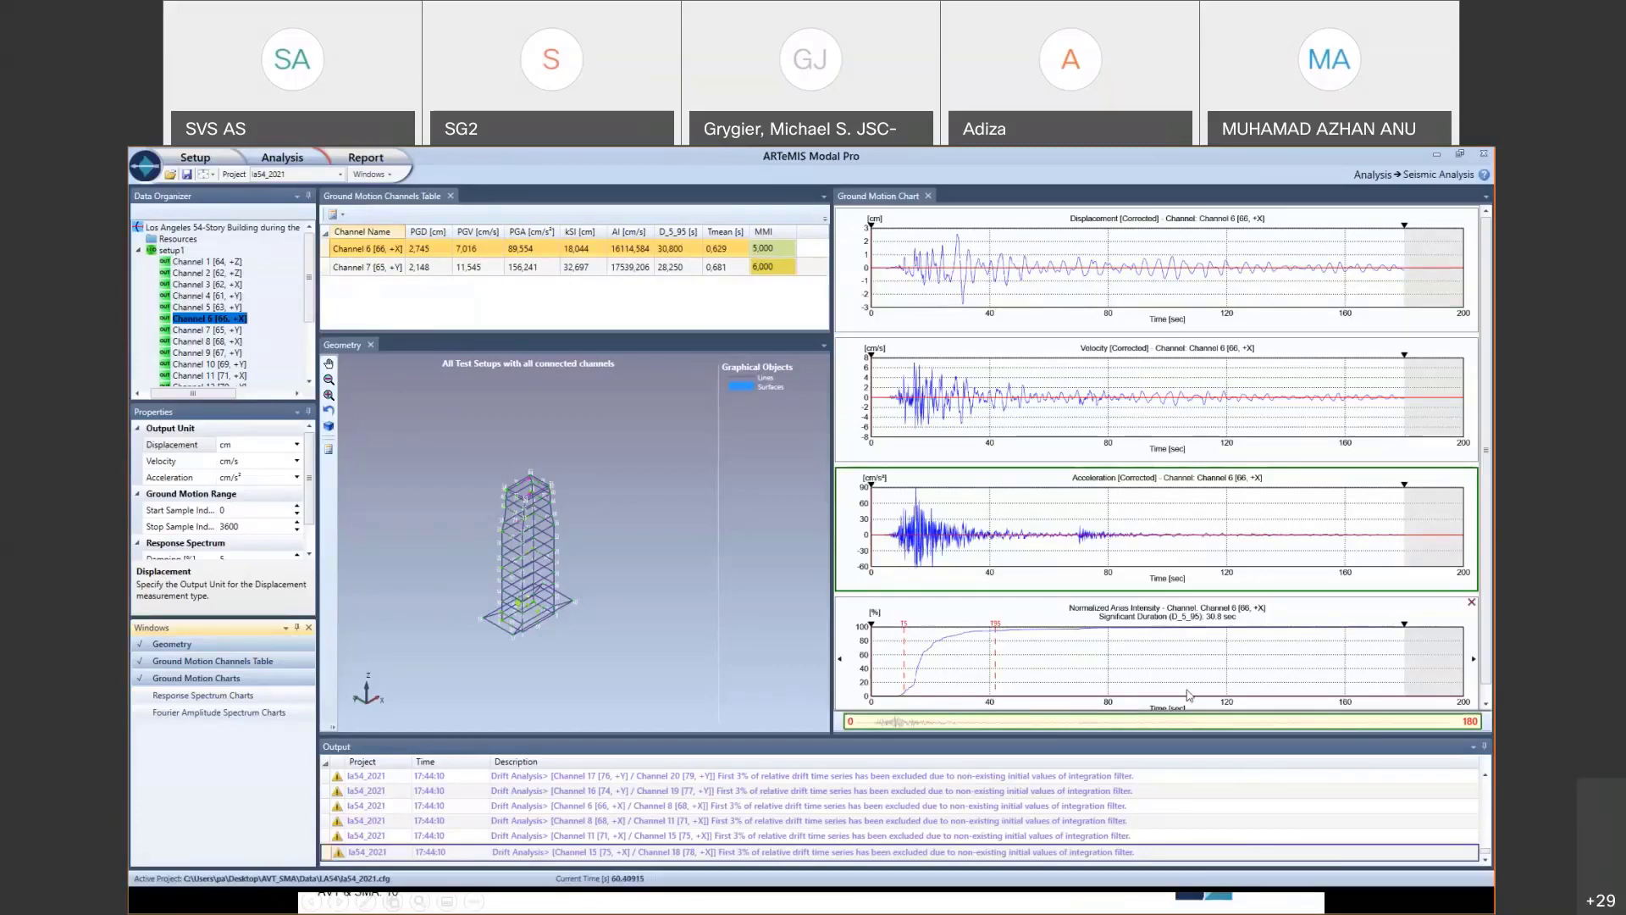
pyautogui.hotkey('alt', 'Tab')
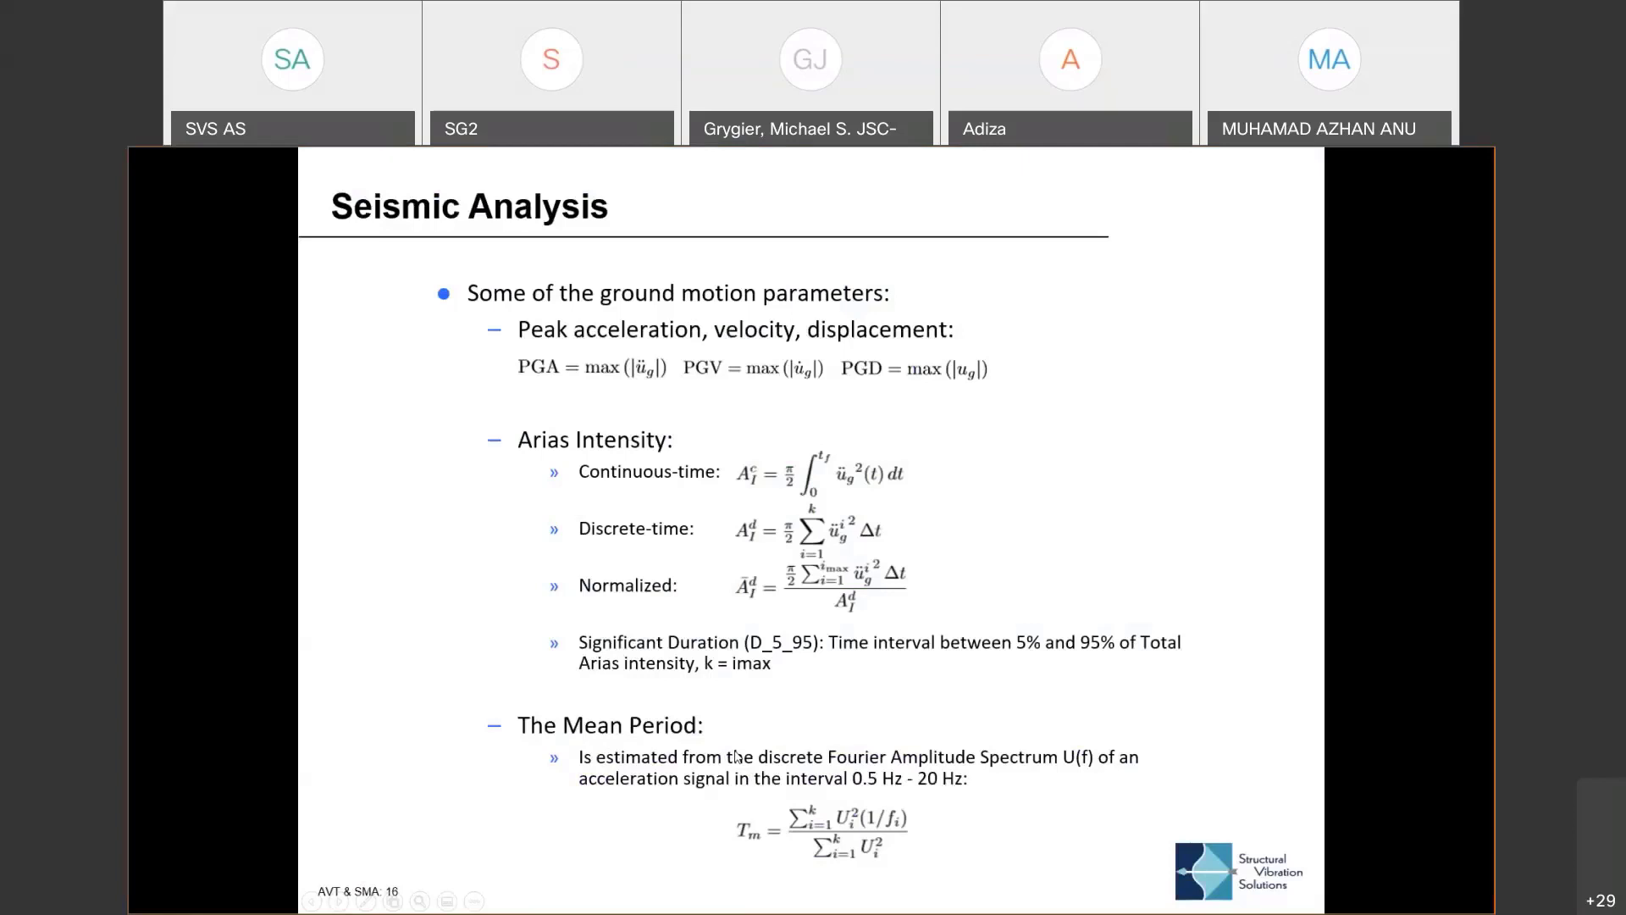
pyautogui.hotkey('alt', 'Tab')
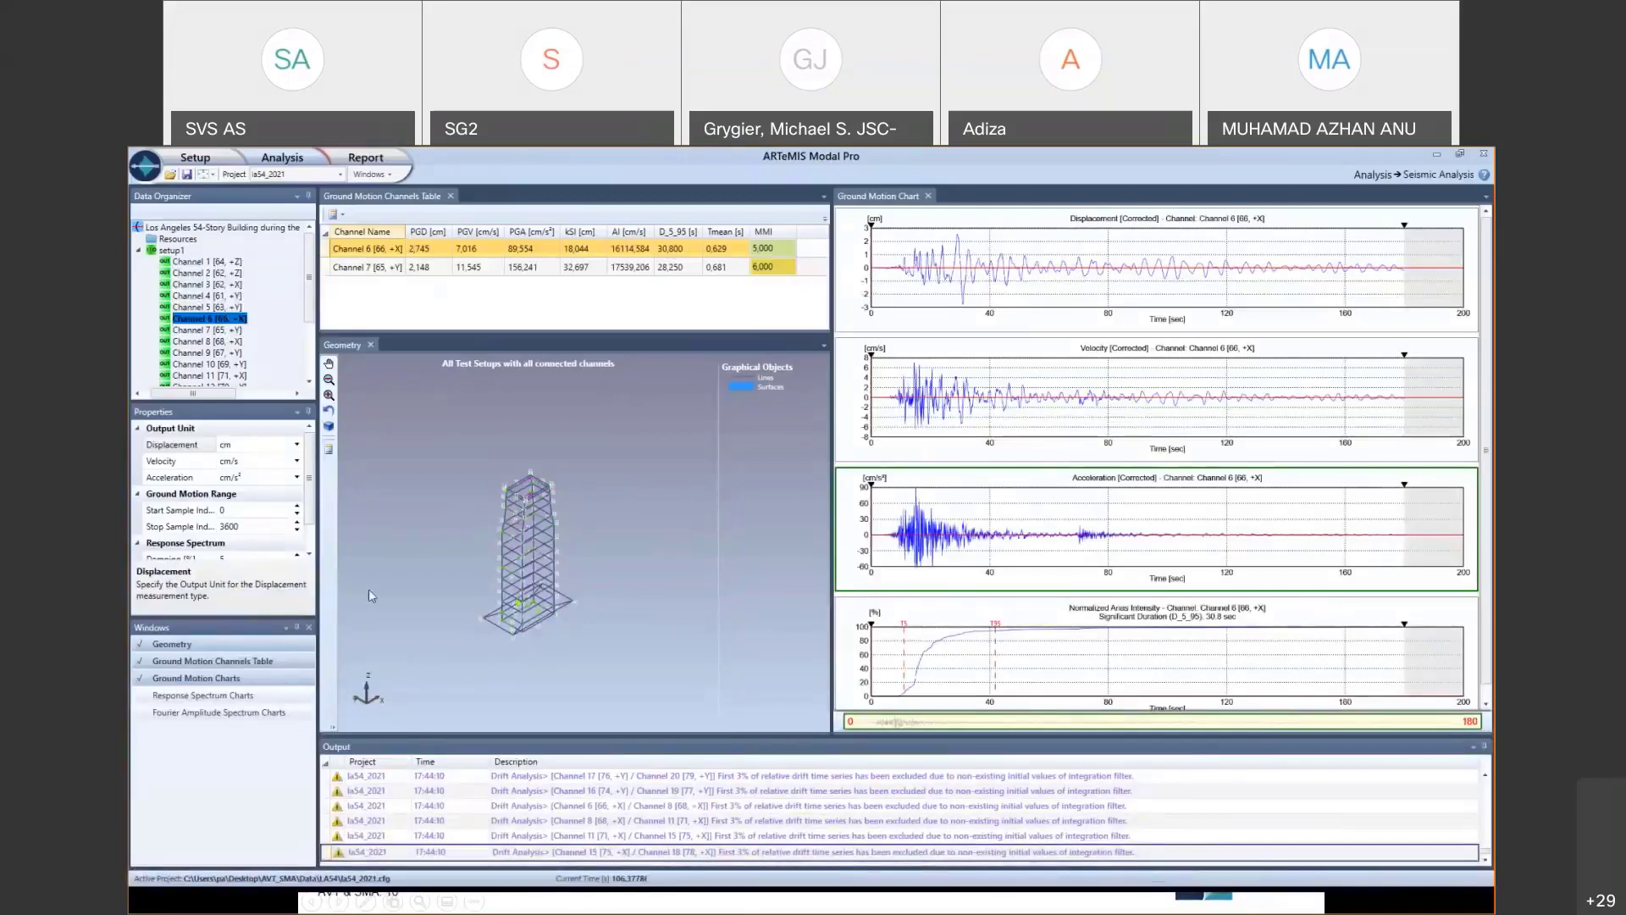
pyautogui.click(249, 714)
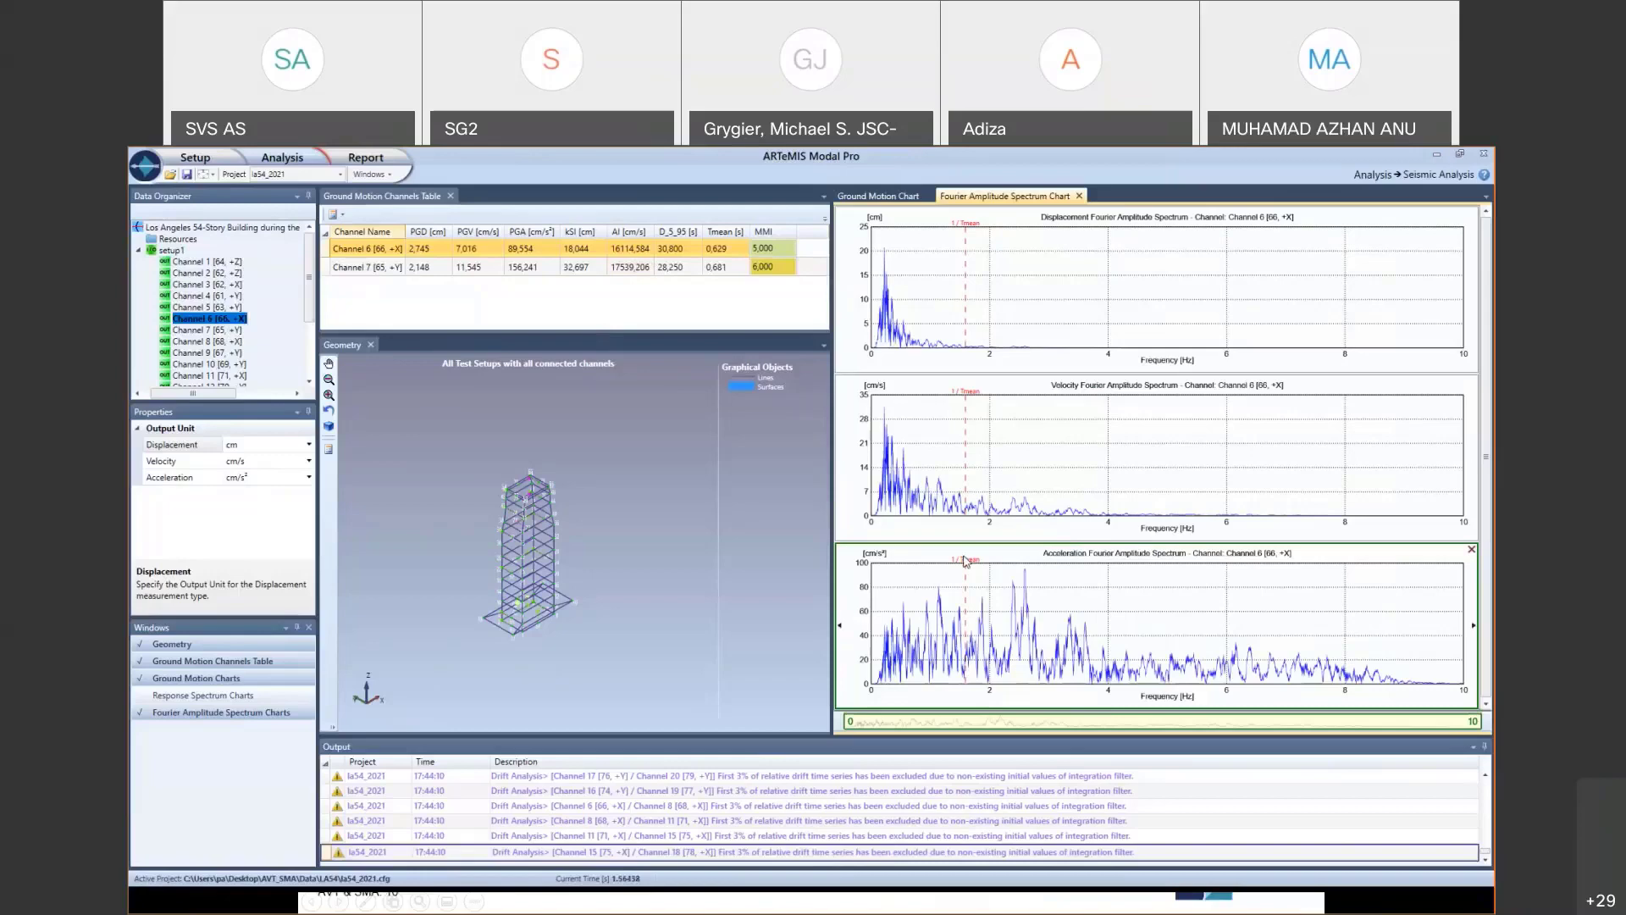
# Compare the Modified Mercalli Intensity slide with the ground motion table's MMI values, and advance the presentation to the Linear Elastic Response Spectra slide.
pyautogui.hotkey('alt', 'Tab')
pyautogui.press('Right')
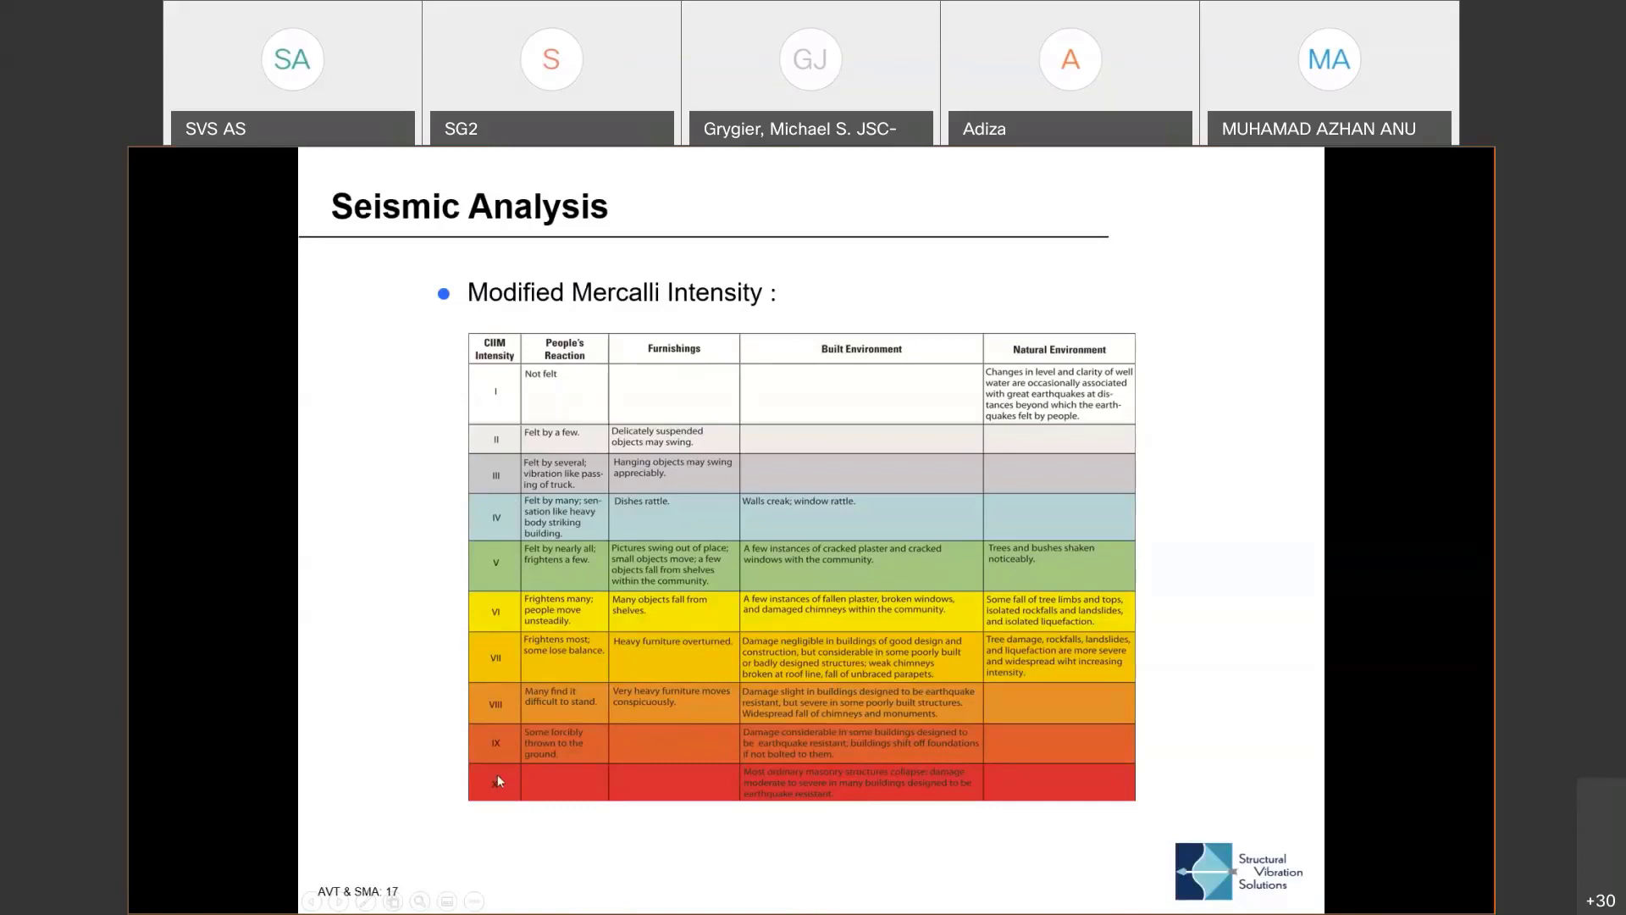
pyautogui.hotkey('alt', 'Tab')
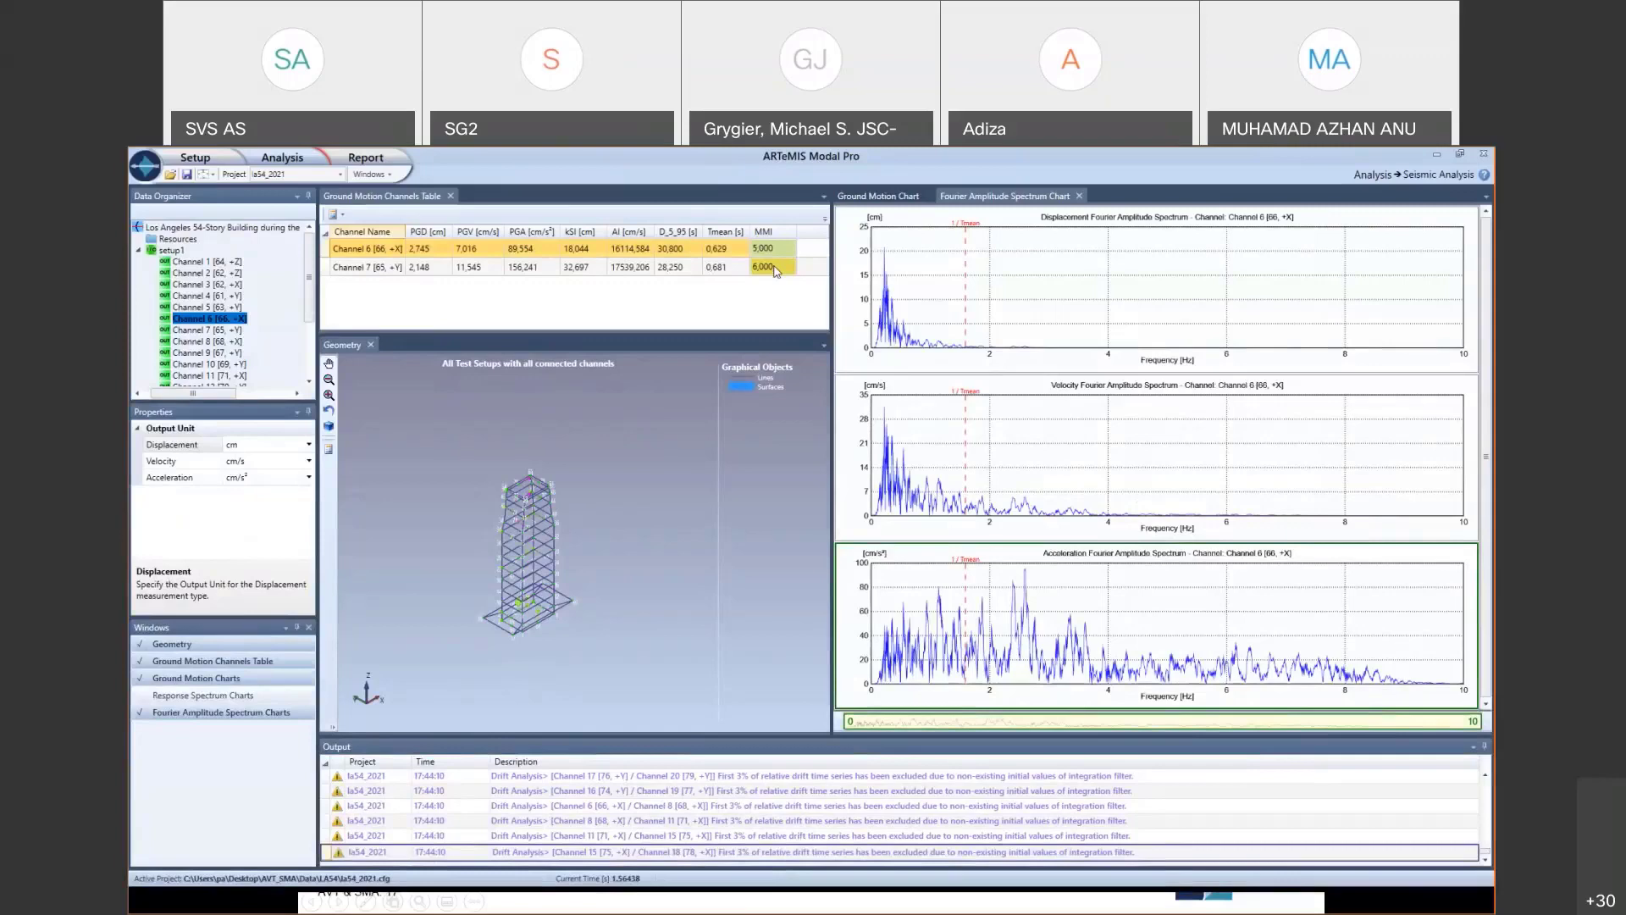
pyautogui.hotkey('alt', 'Tab')
pyautogui.press('Right')
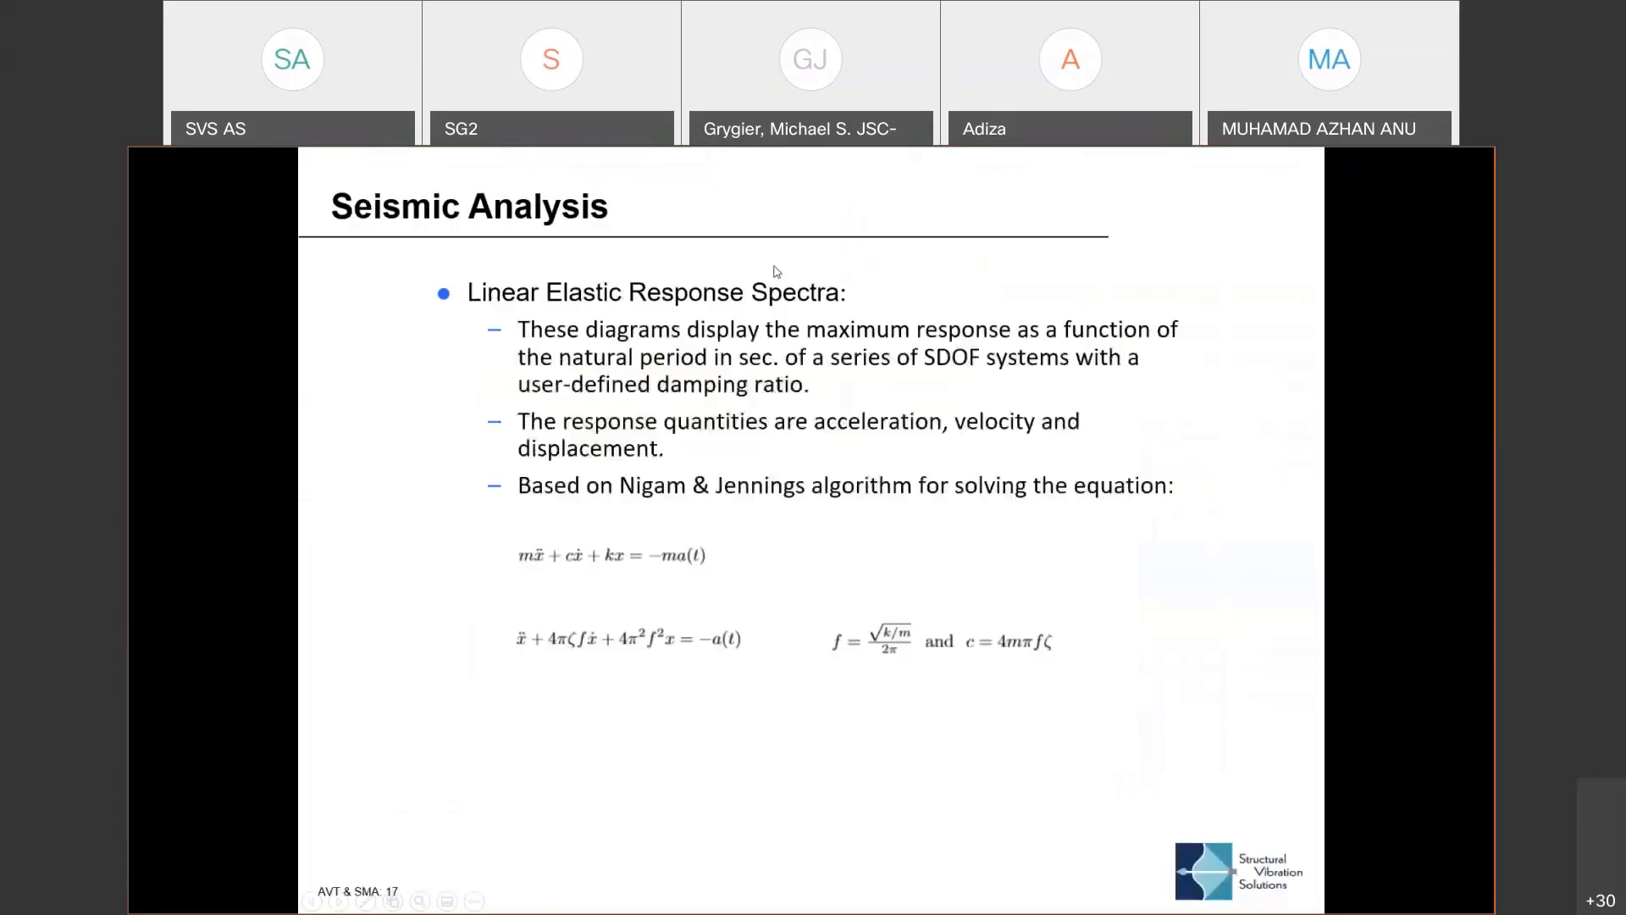
pyautogui.press('Right')
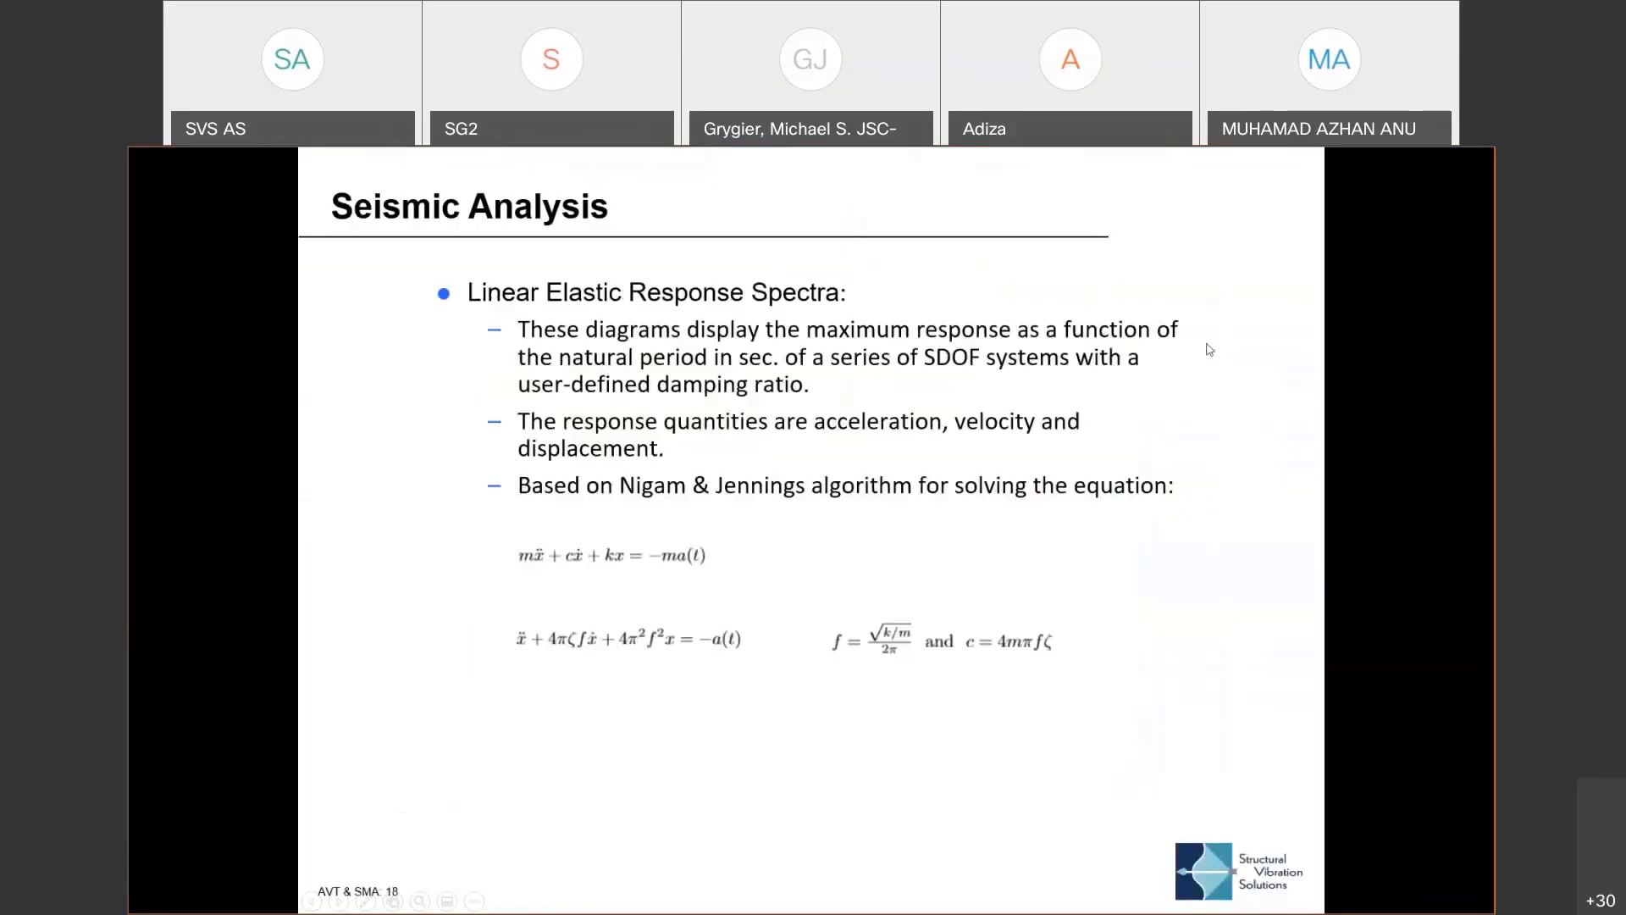